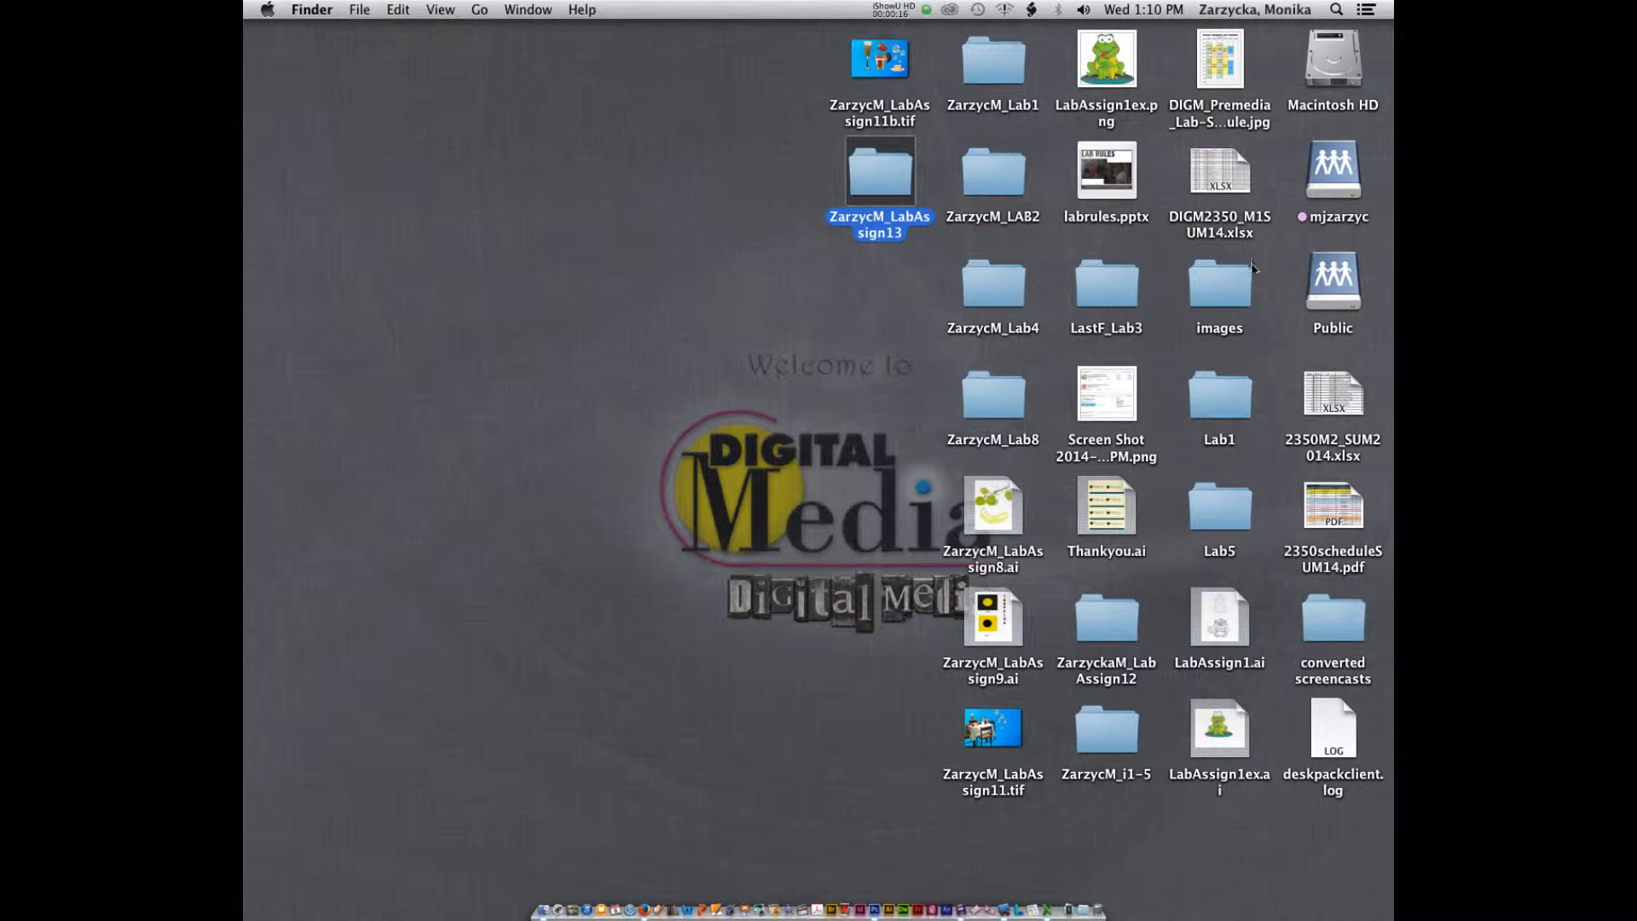
Step: Open the images folder on the desktop and preview female1.jpg, peacock.jpg and telescope.jpg
double_click(1242, 288)
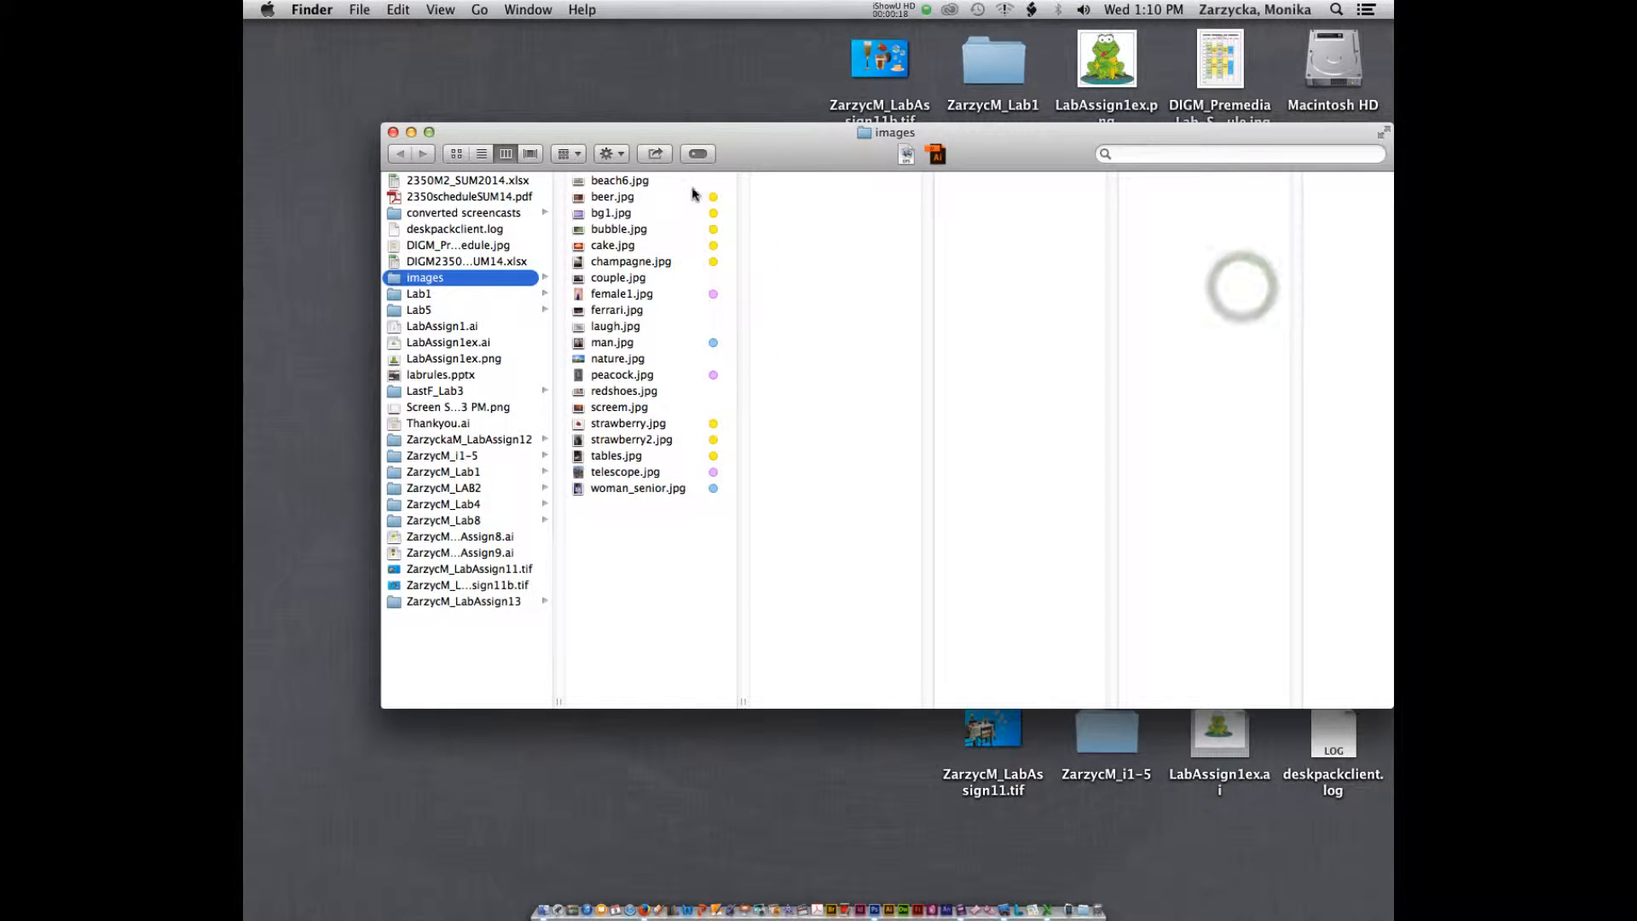
left_click(633, 295)
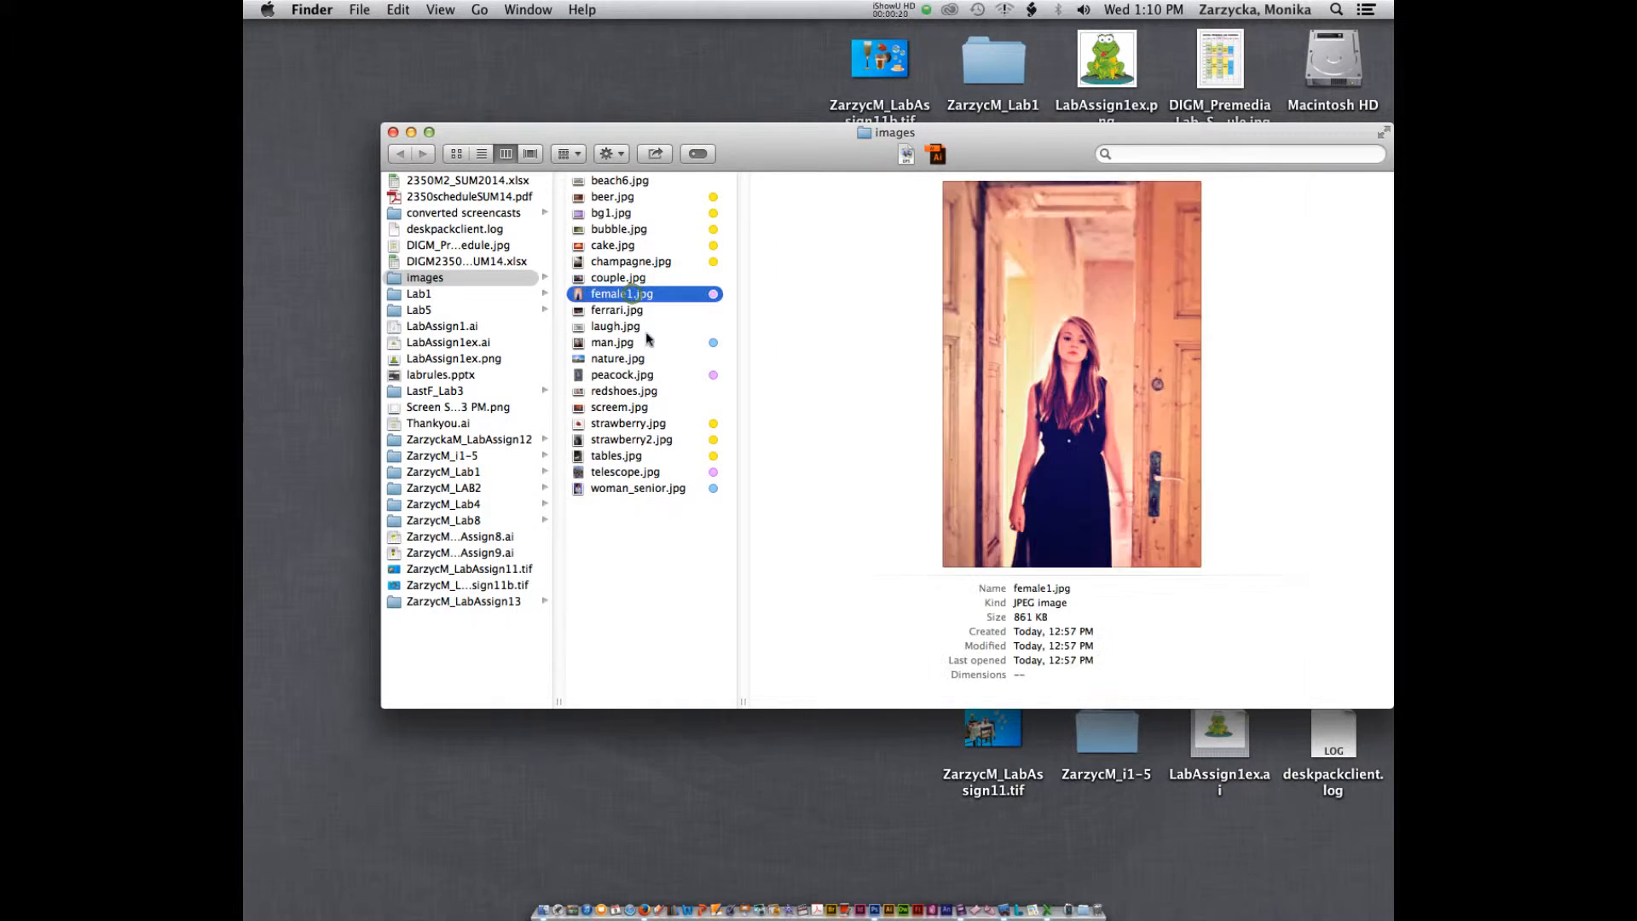
left_click(635, 377)
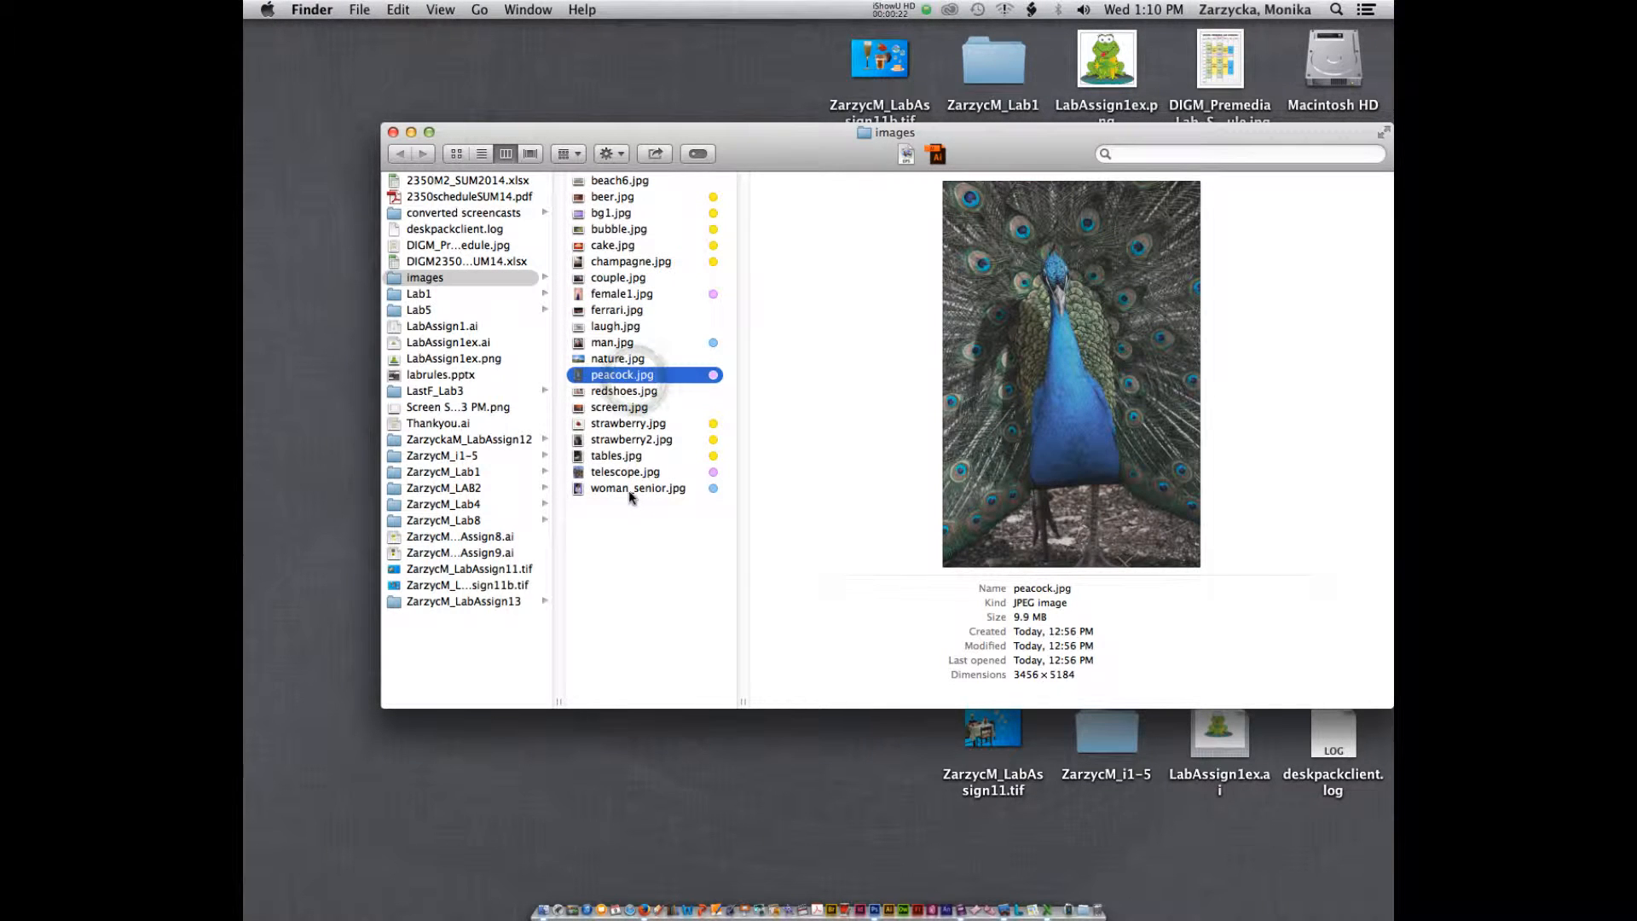
left_click(619, 474)
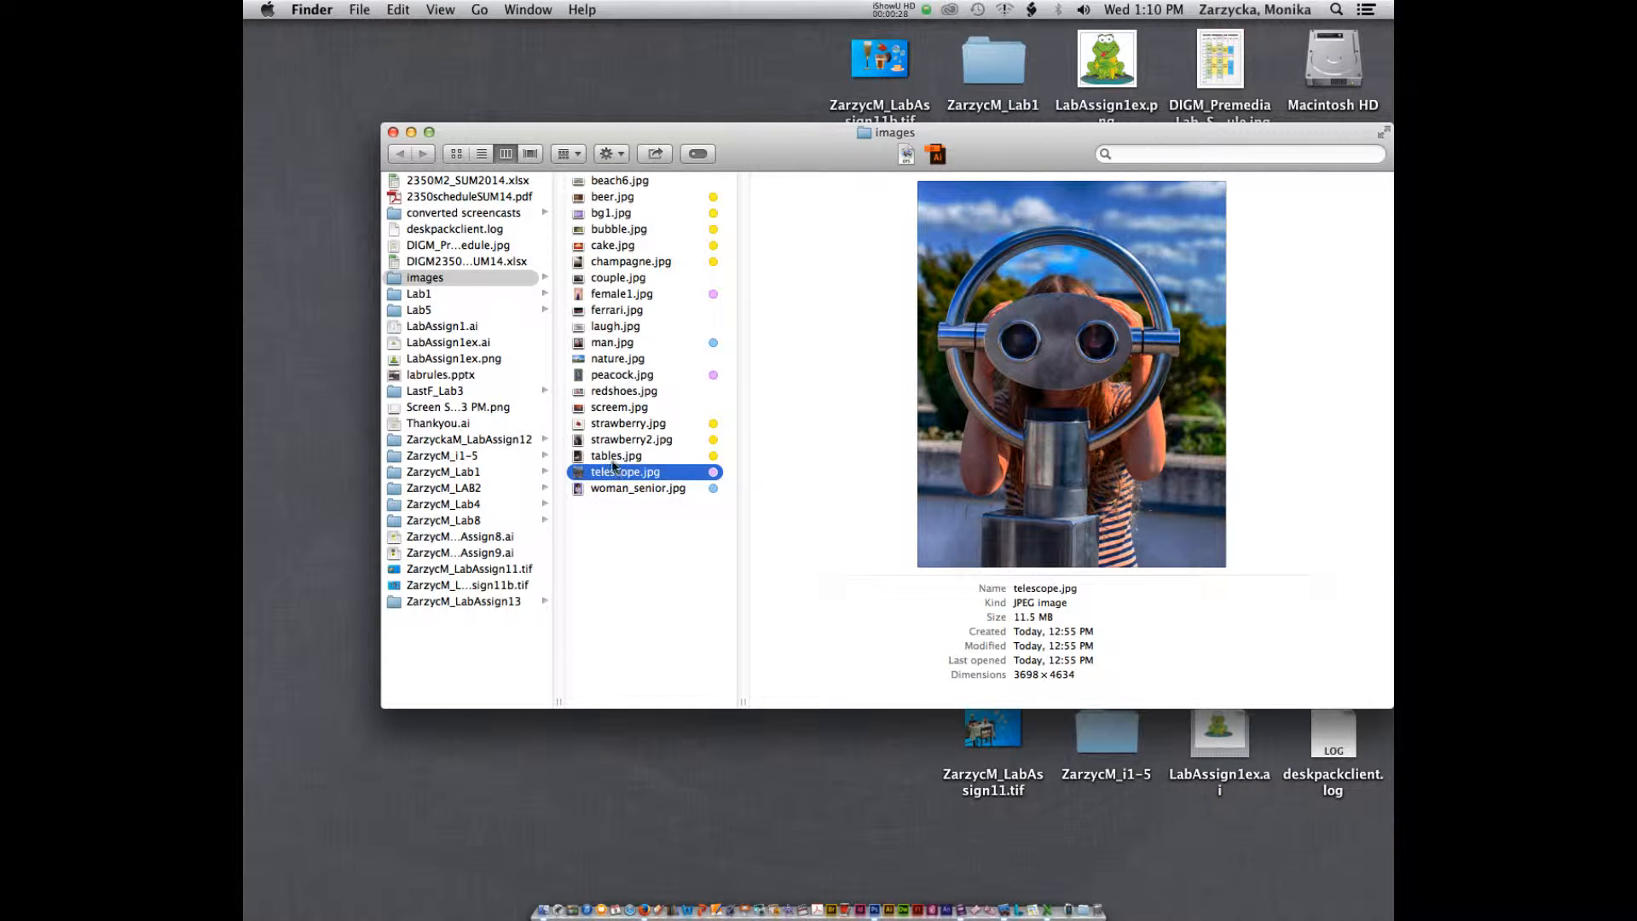
Step: Open peacock.jpg from the images folder in Photoshop and move the Layers panel away from the picture
left_click(608, 377)
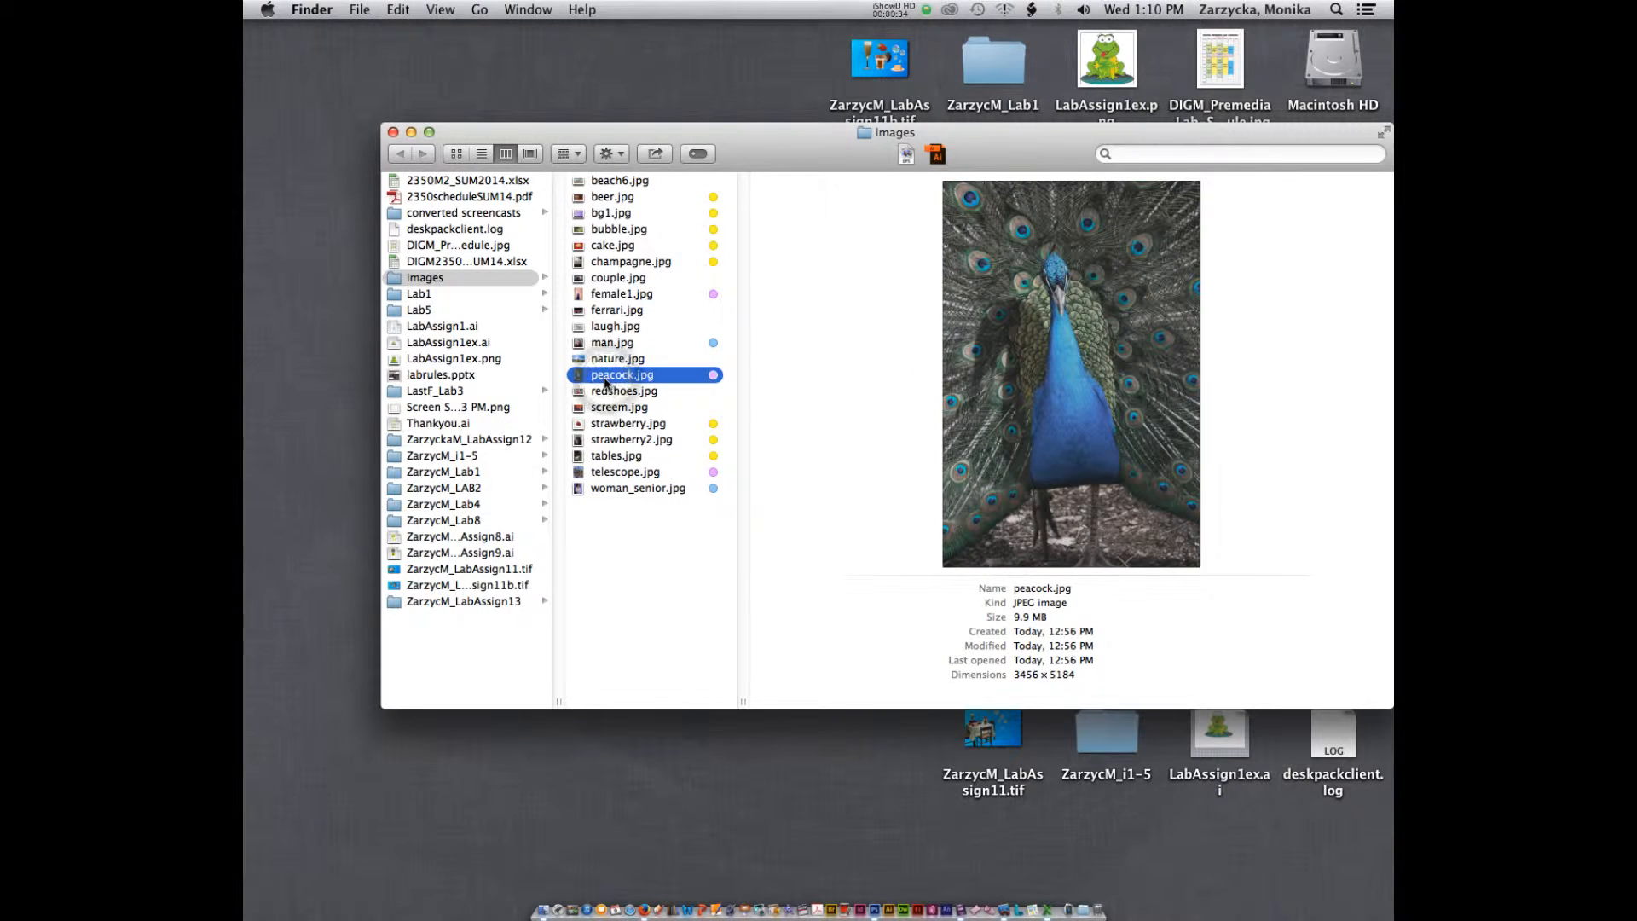
left_click_drag(607, 383, 870, 892)
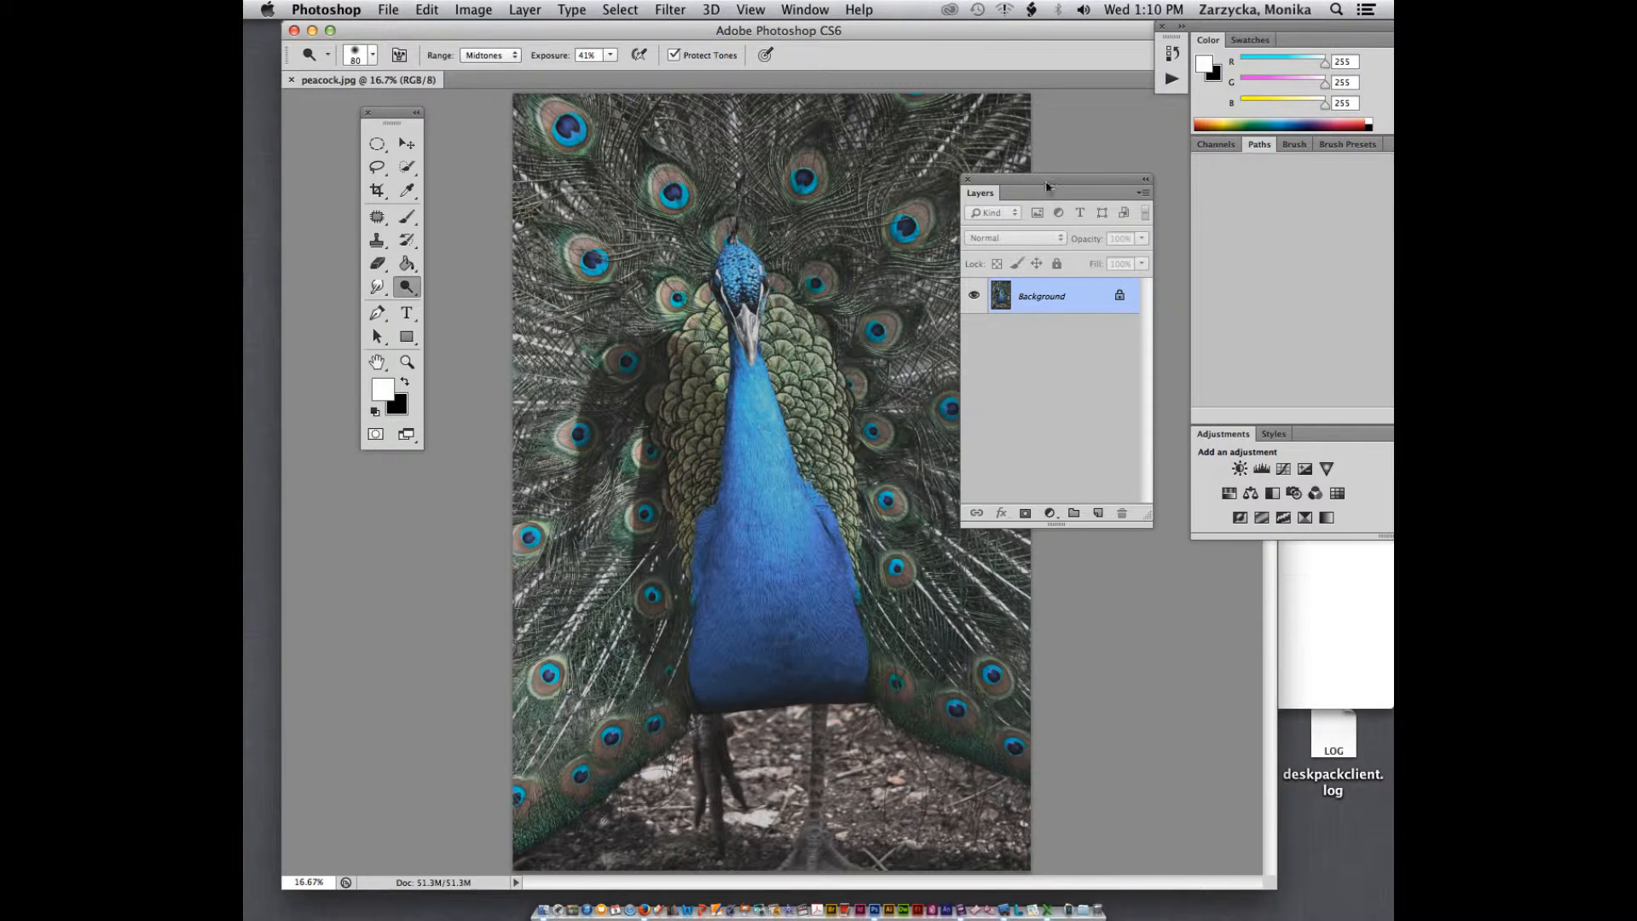
left_click_drag(1046, 181, 1124, 181)
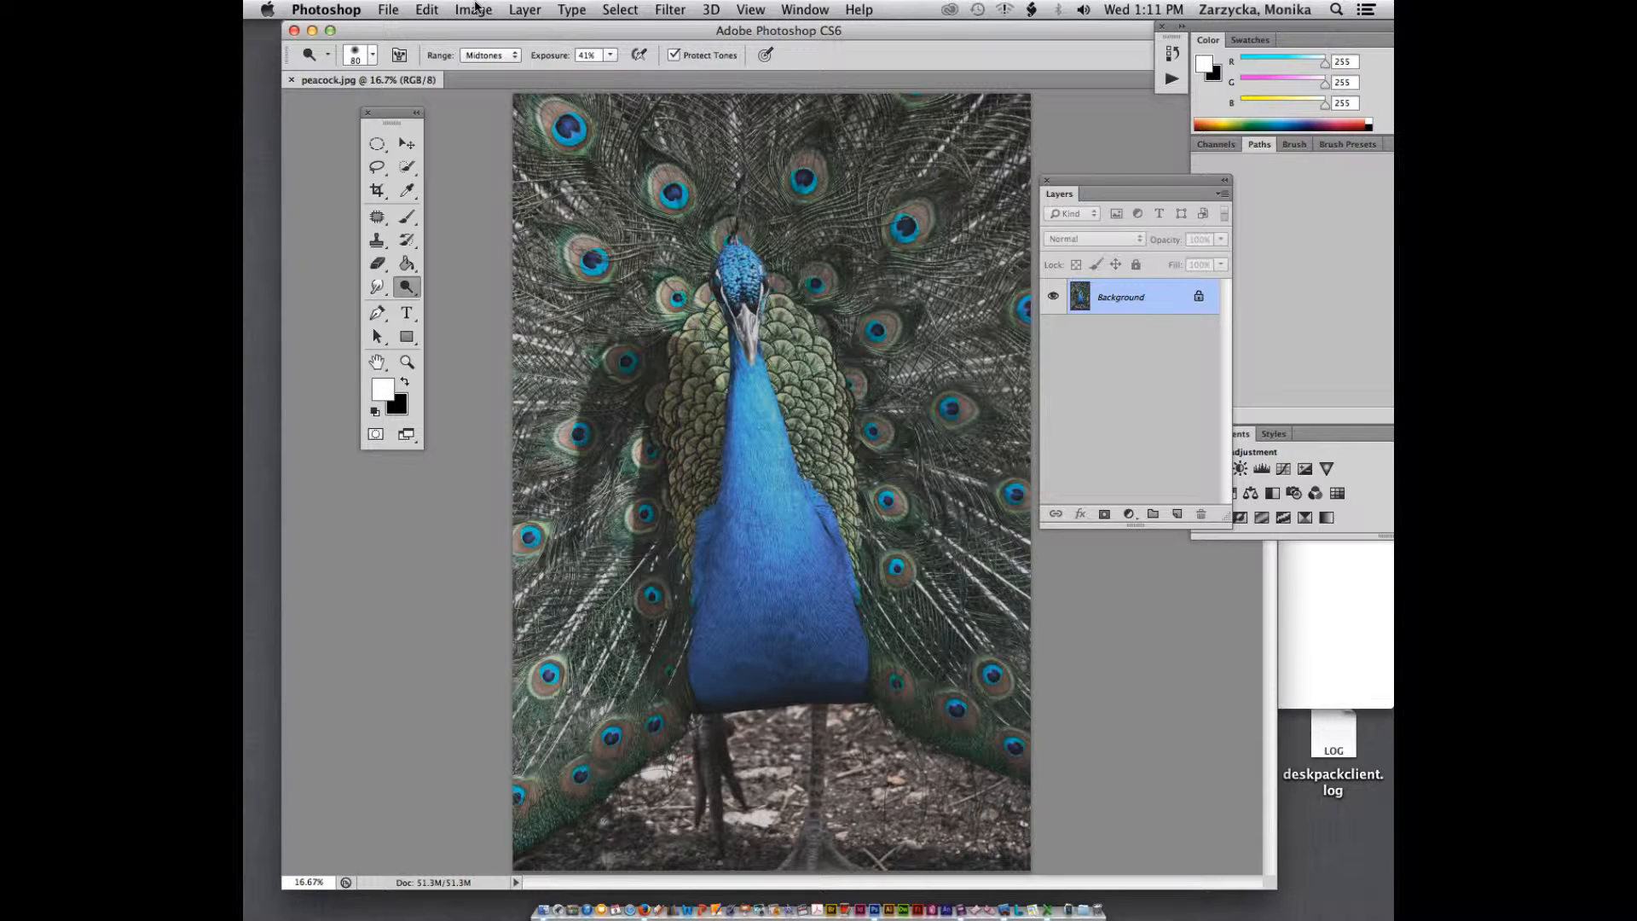
Step: Open the Curves adjustment for the peacock image and reposition its dialog beside the upper part of the bird
left_click(475, 9)
mouse_move(511, 68)
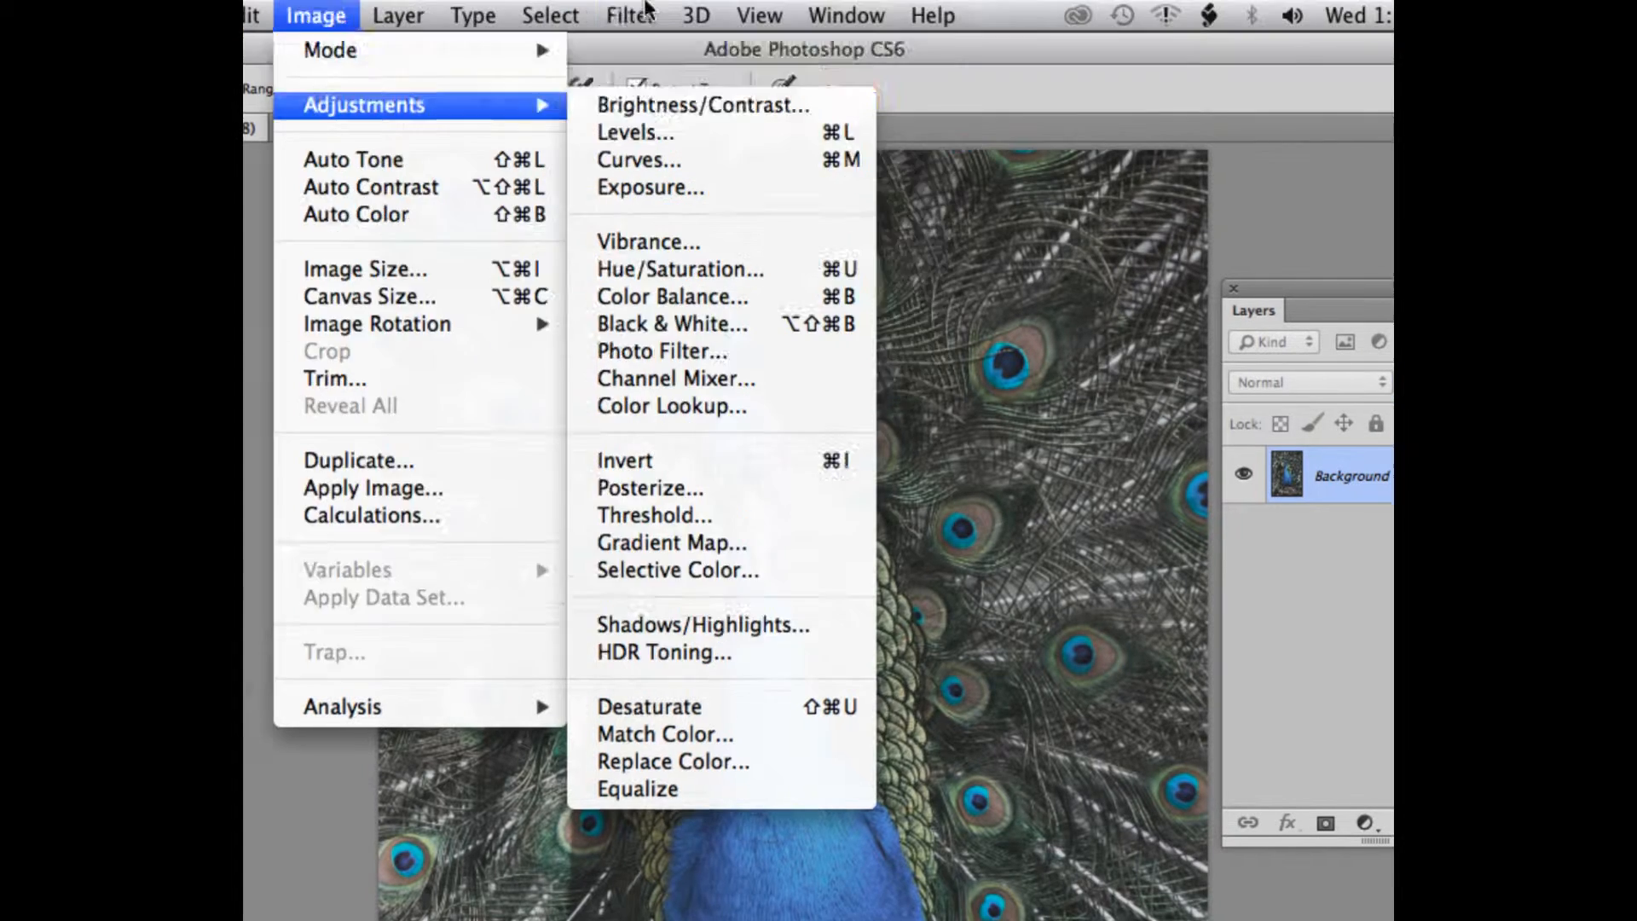
mouse_move(358, 100)
left_click(632, 160)
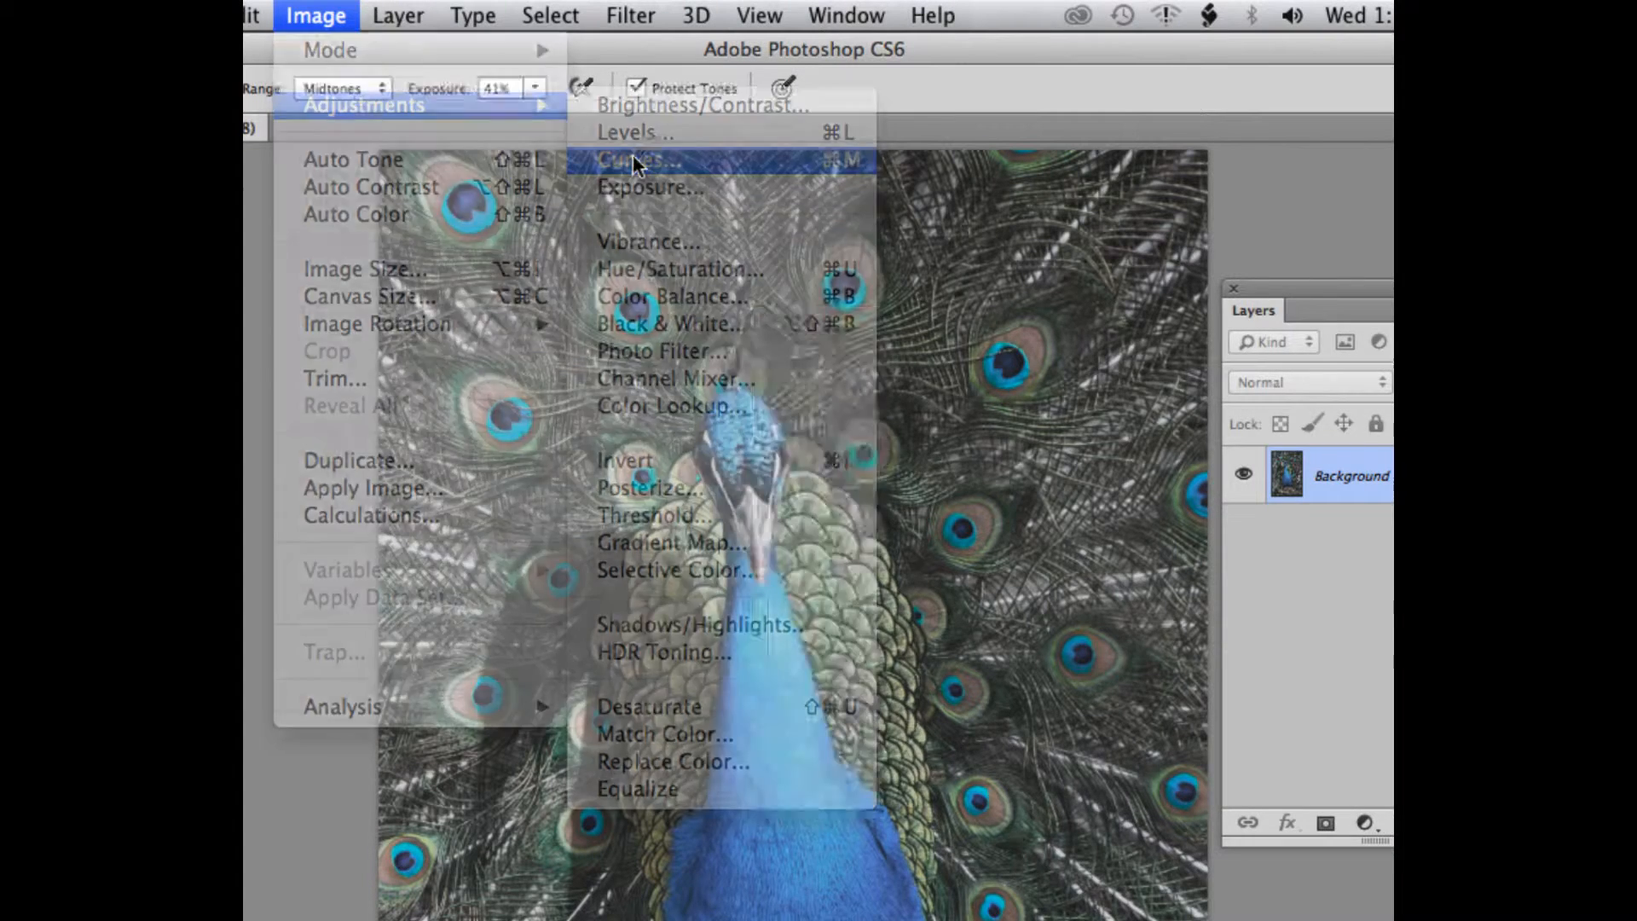
left_click_drag(1064, 338, 748, 126)
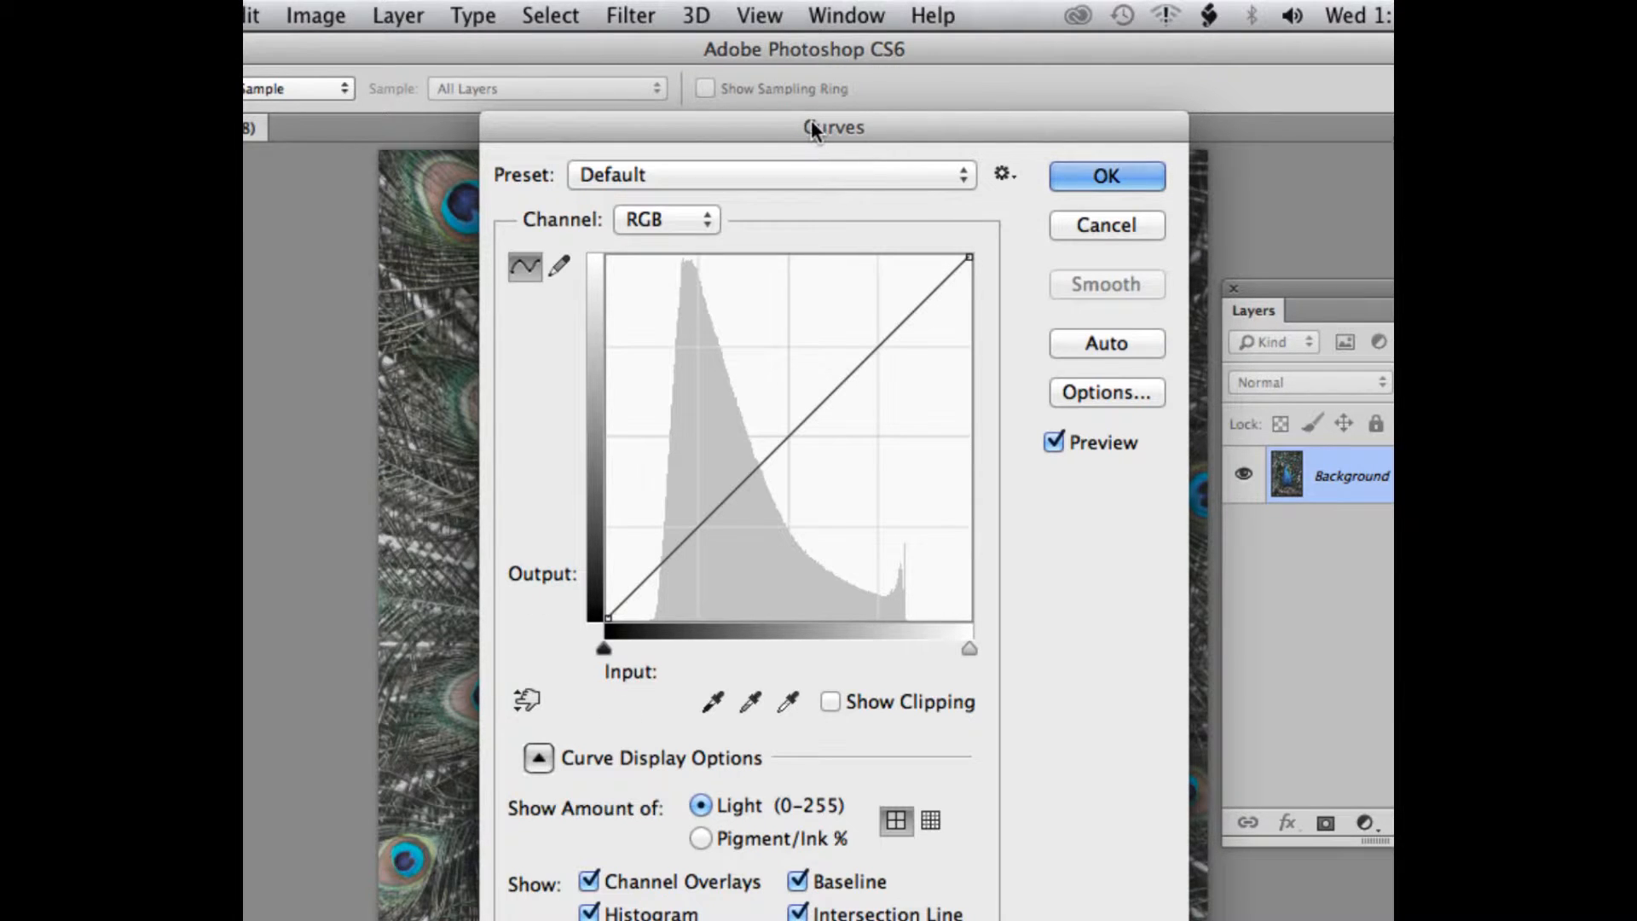
left_click_drag(810, 119, 946, 106)
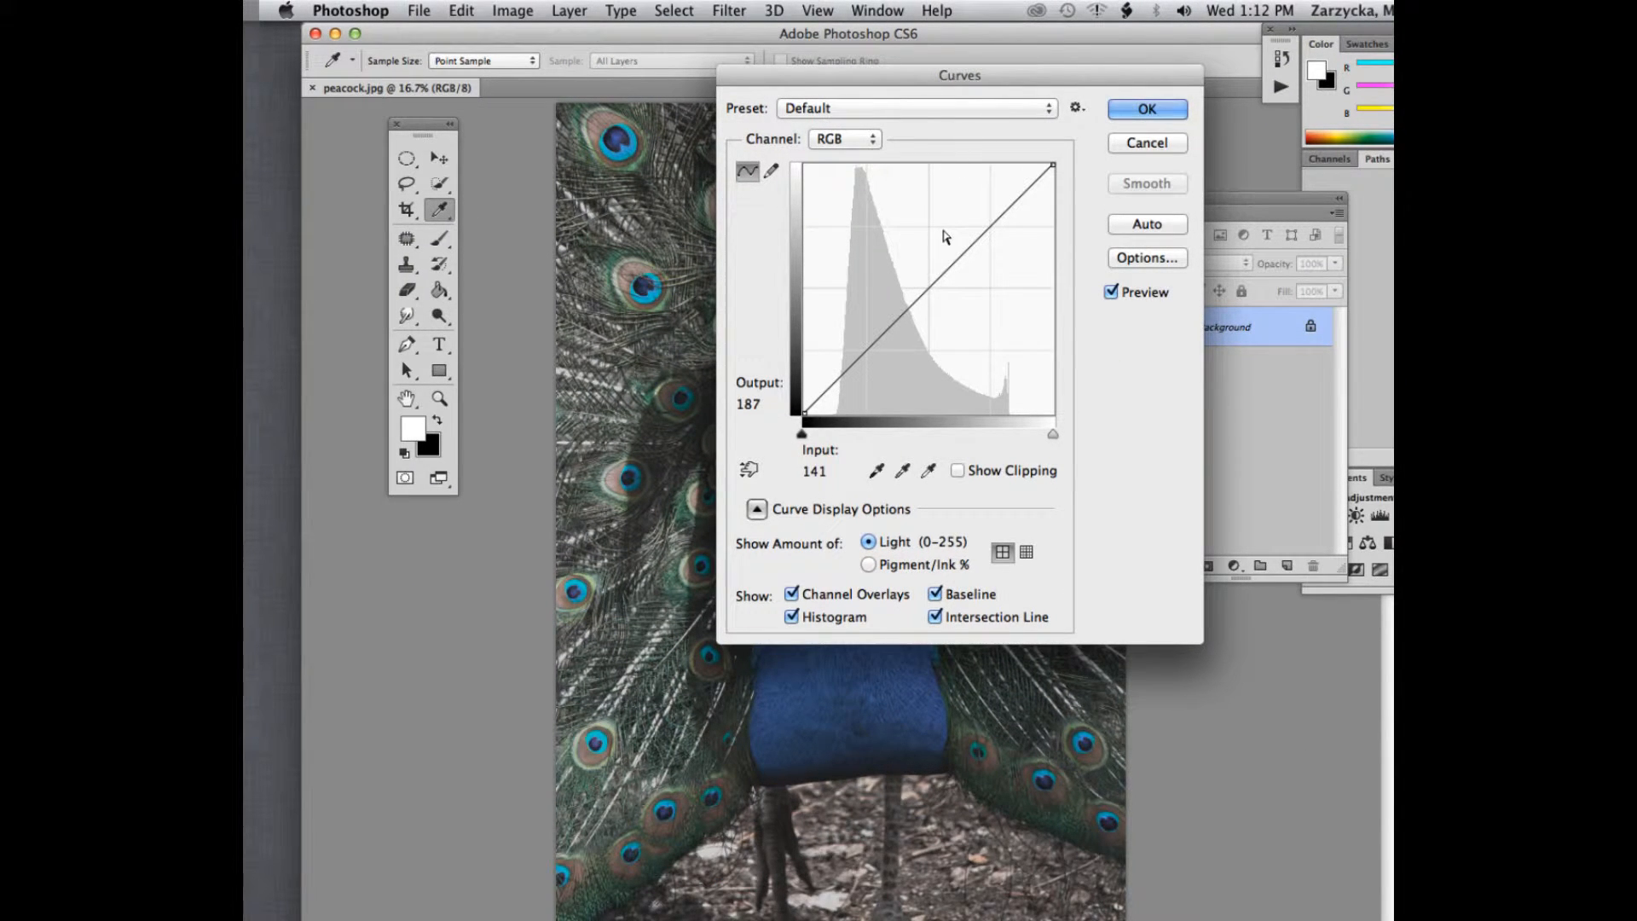
left_click_drag(904, 78, 938, 95)
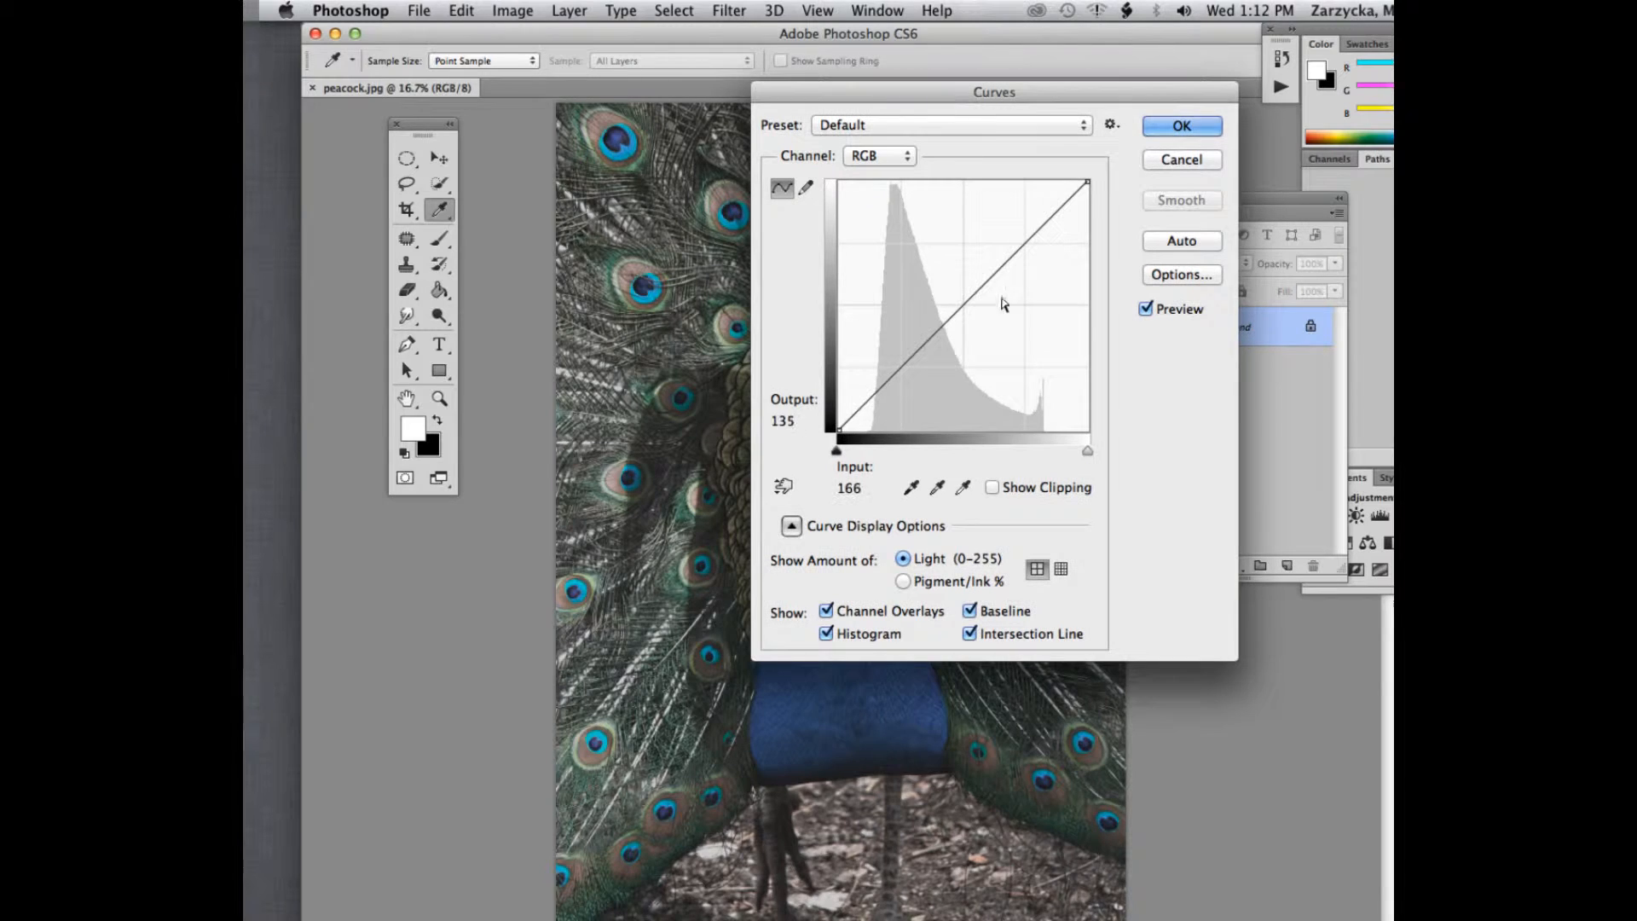
Step: Add a midpoint to the RGB curve, raise it to input 121, output 152, and lower it to input 146, output 114
key("alt")
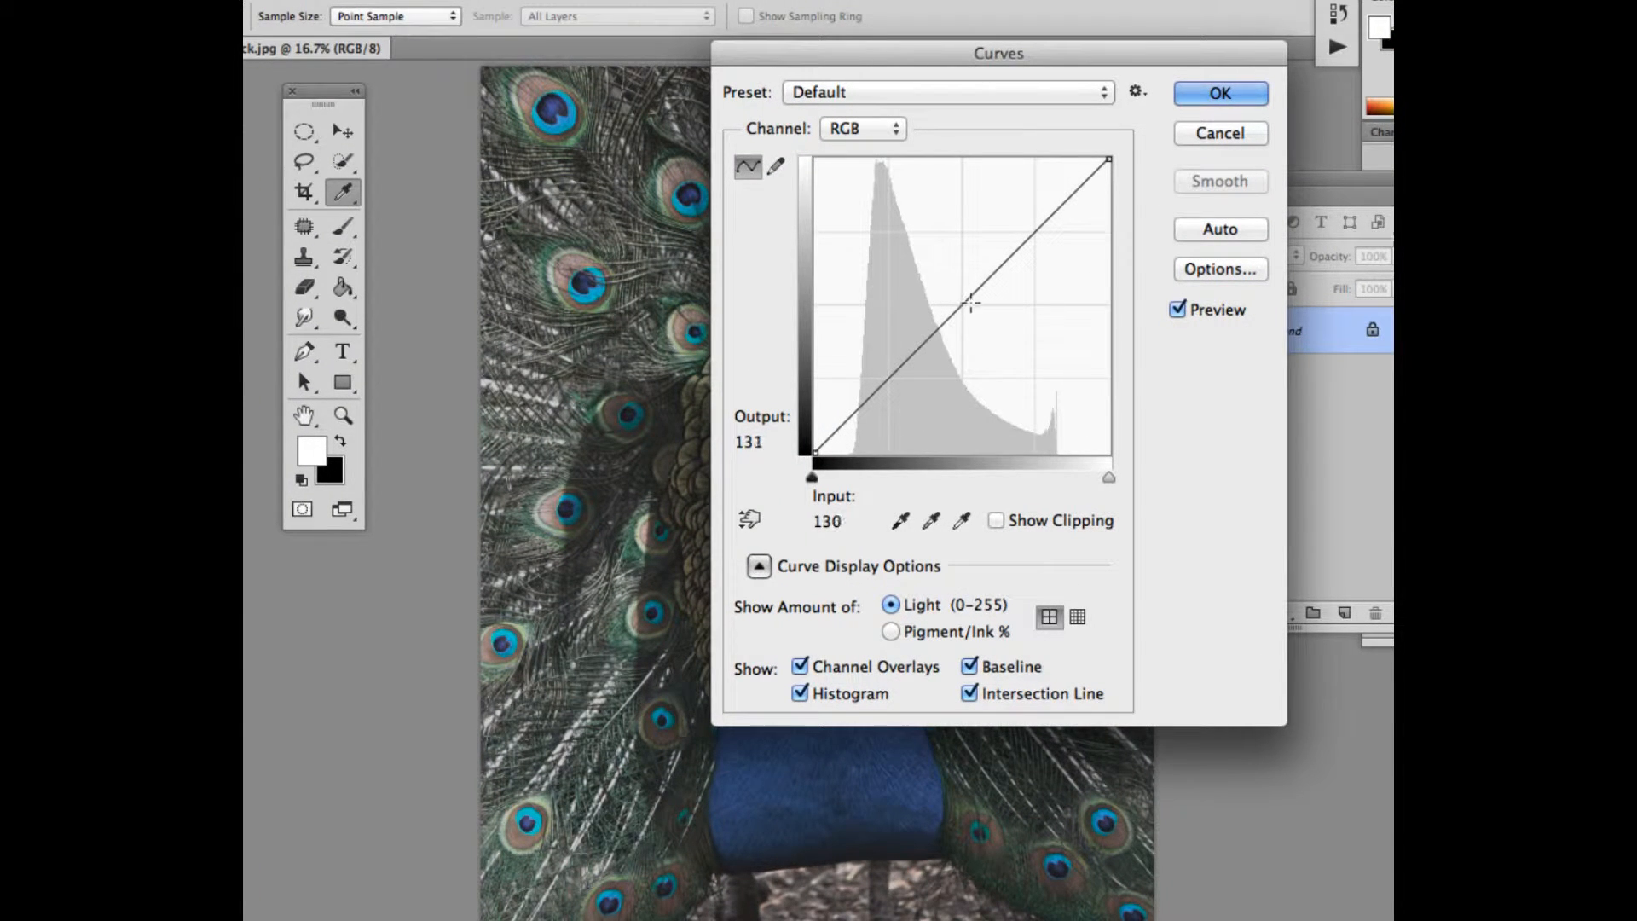
left_click(965, 302)
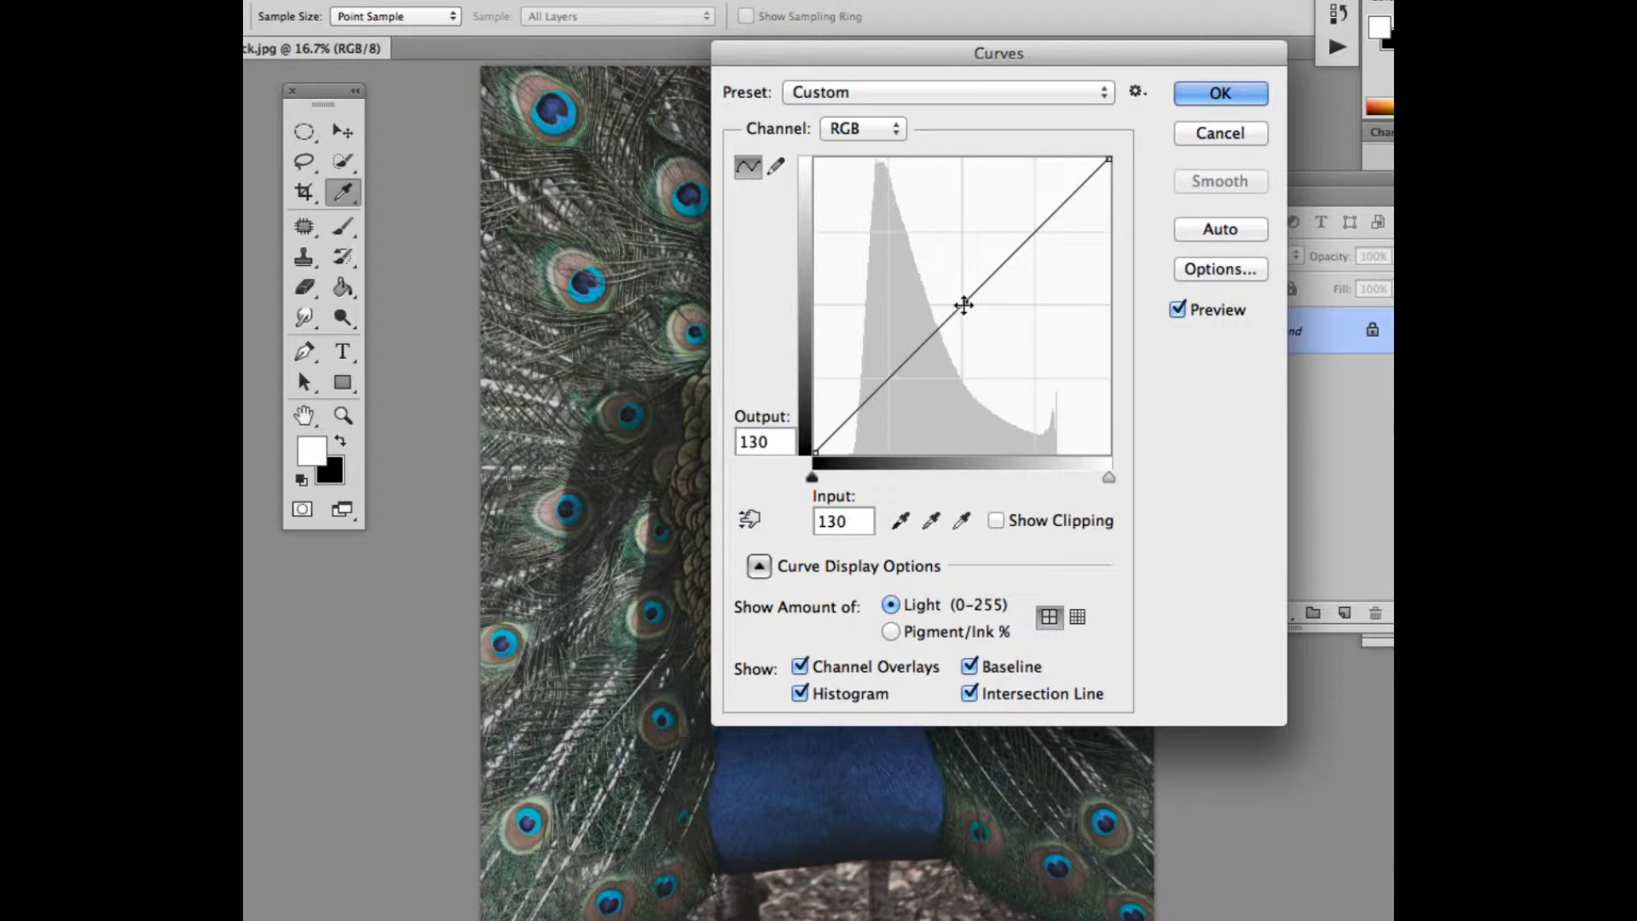
mouse_move(965, 302)
left_mouse_down()
mouse_move(950, 269)
mouse_move(980, 315)
mouse_move(956, 276)
left_mouse_up()
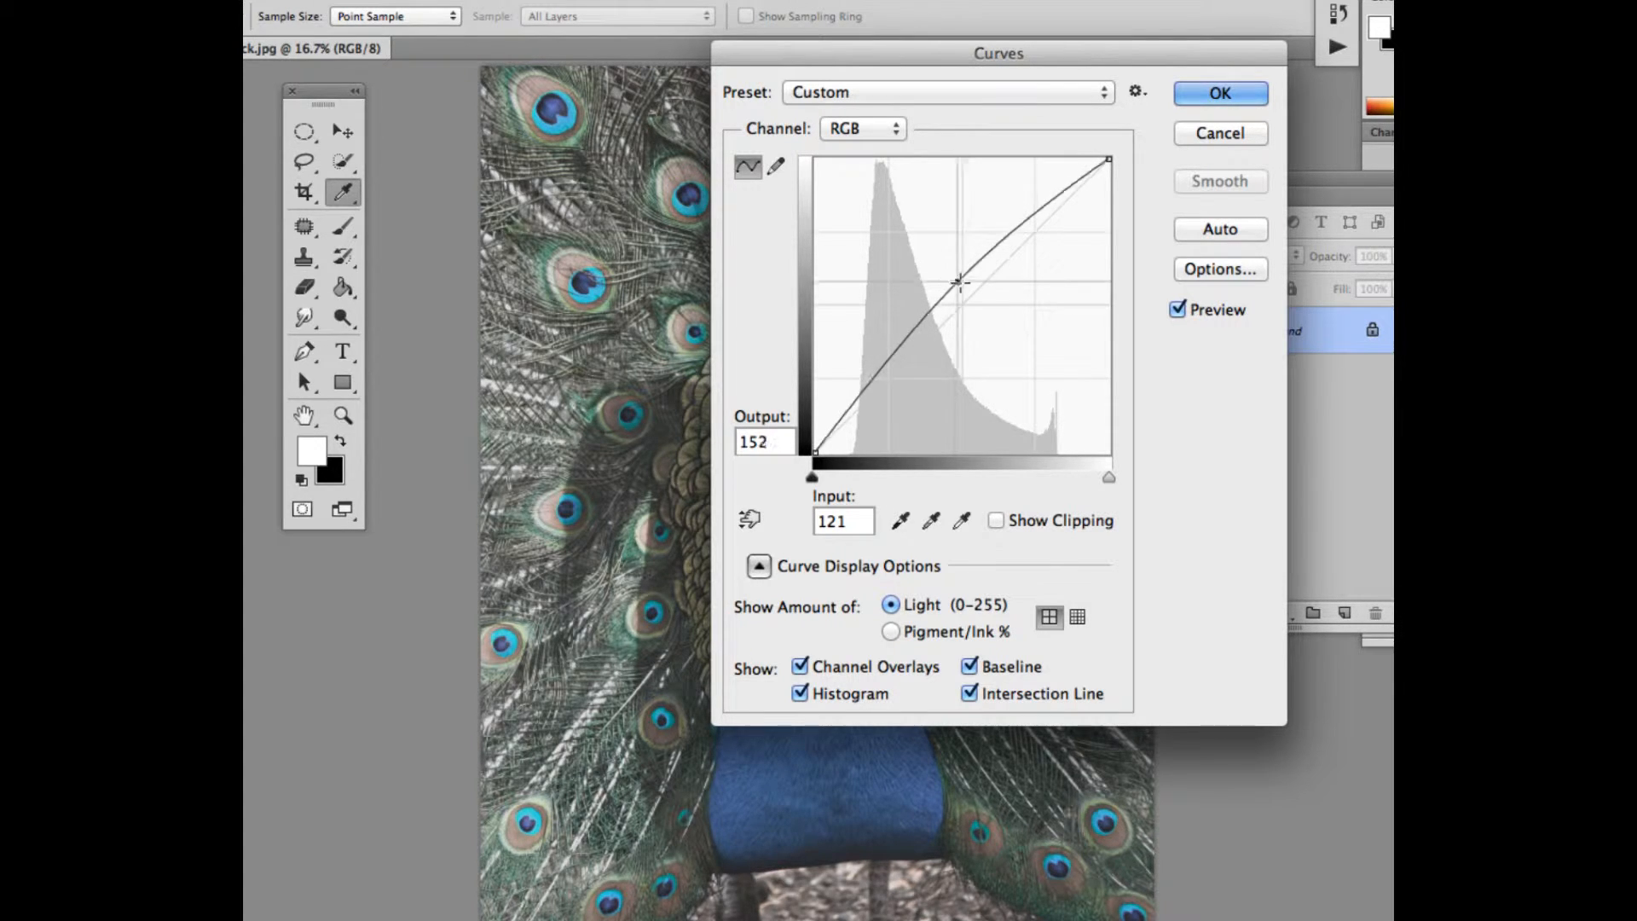
left_click_drag(956, 275, 984, 322)
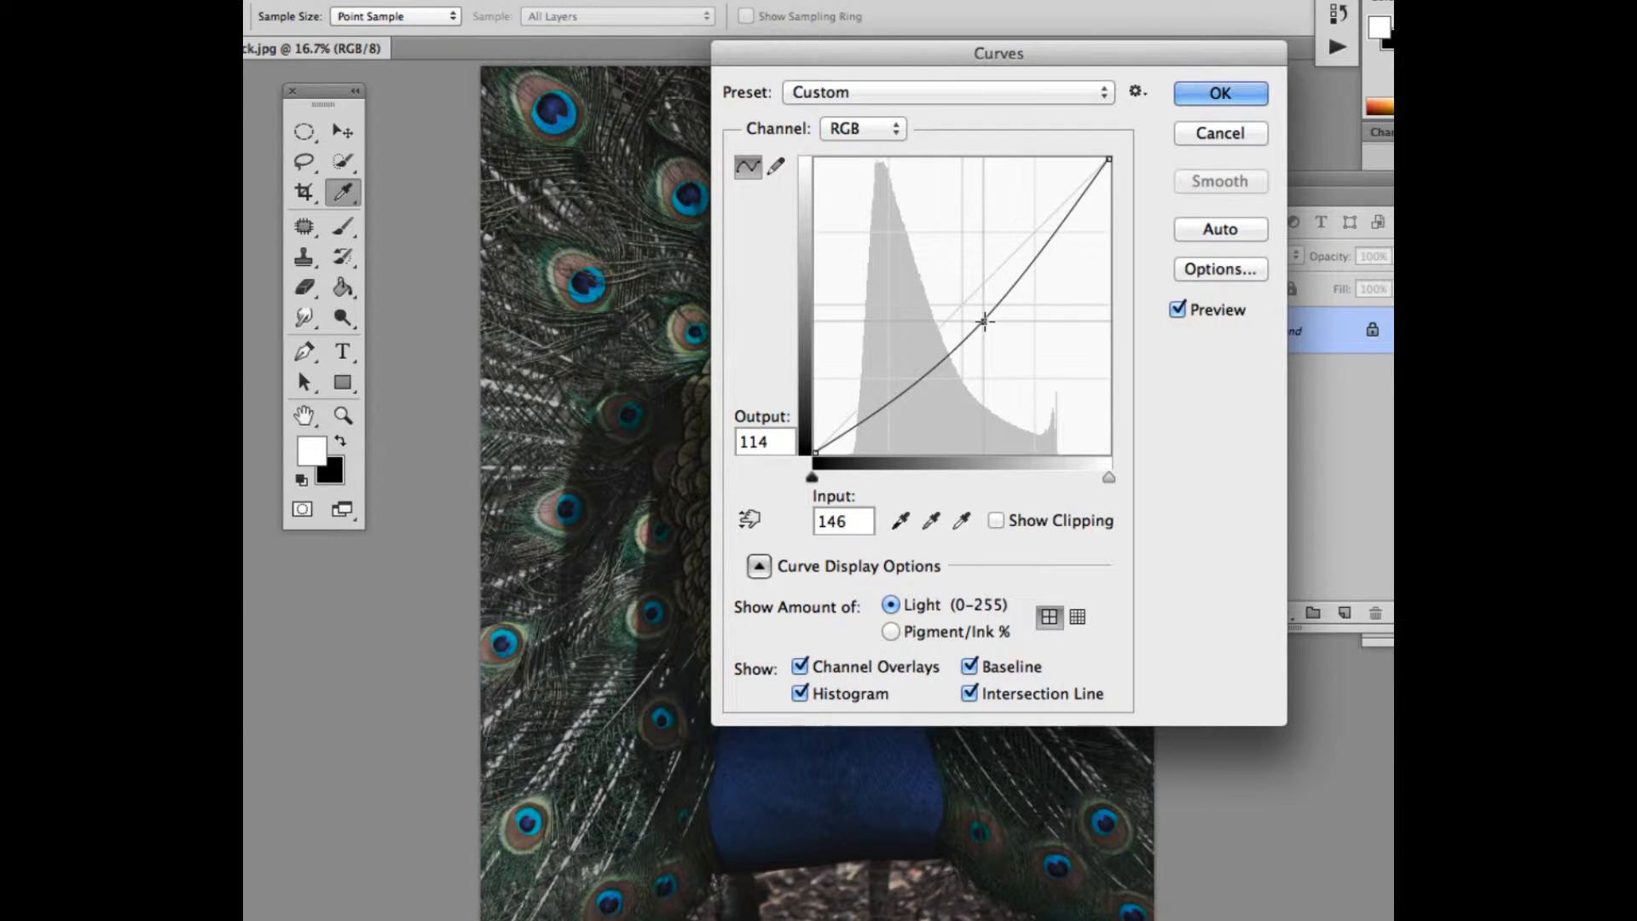
Step: Try an S-curve with points at input 80, output 67 and input 170, output 182, and cancel the Curves adjustment
left_click_drag(984, 321, 906, 375)
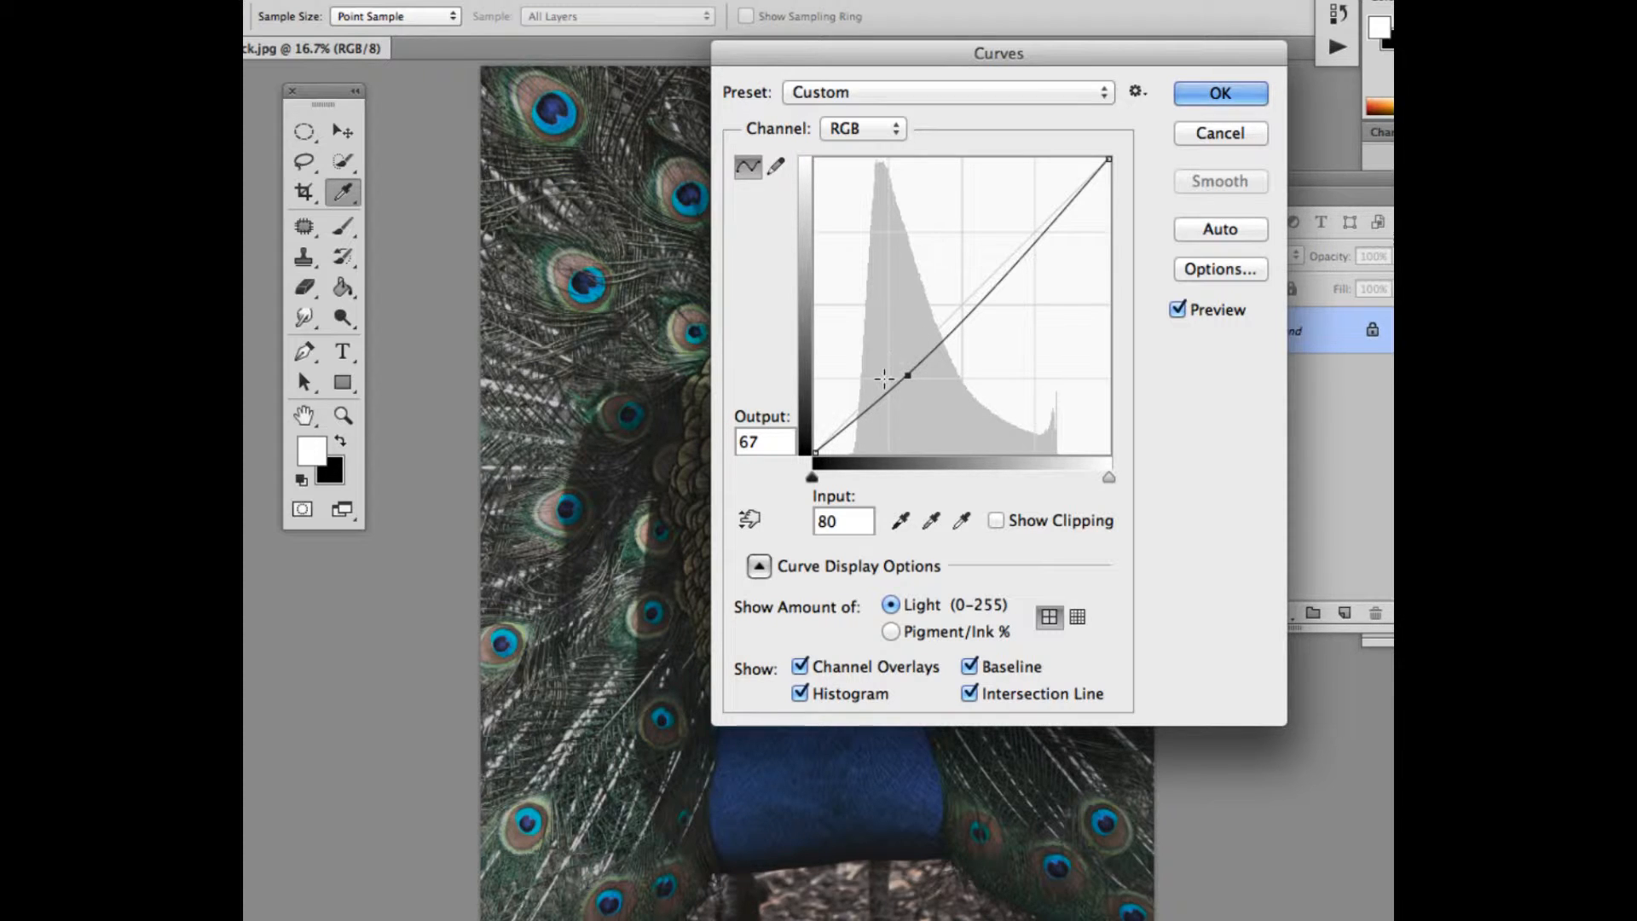
left_click(1020, 254)
left_click_drag(1020, 254, 1010, 243)
left_click_drag(844, 56, 1229, 90)
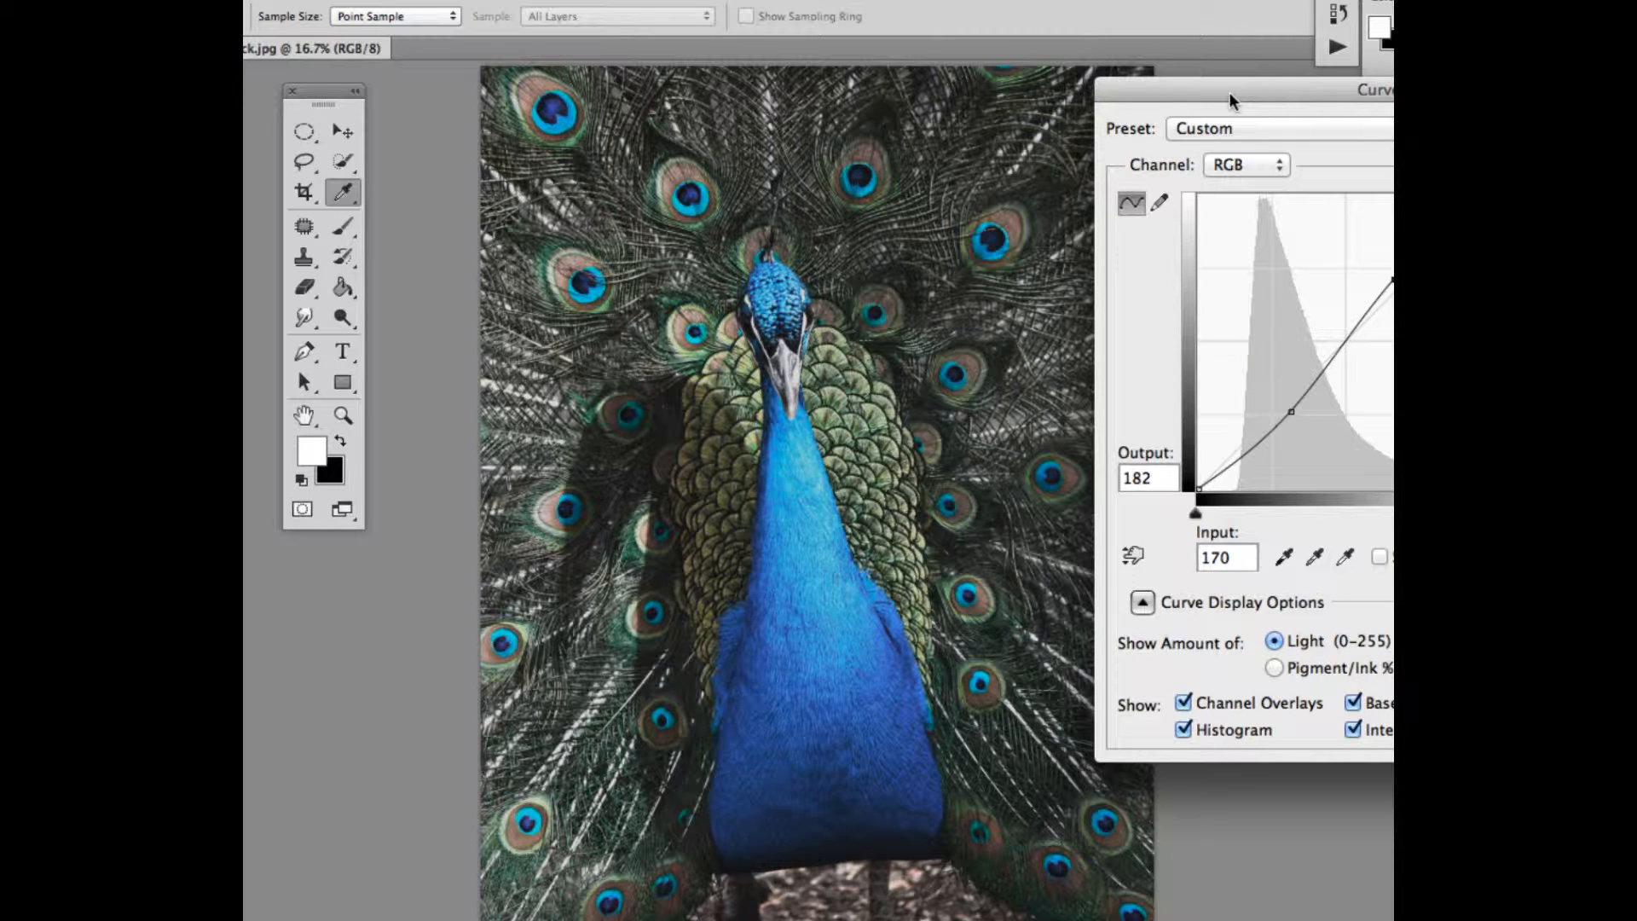
left_click_drag(1230, 94, 750, 109)
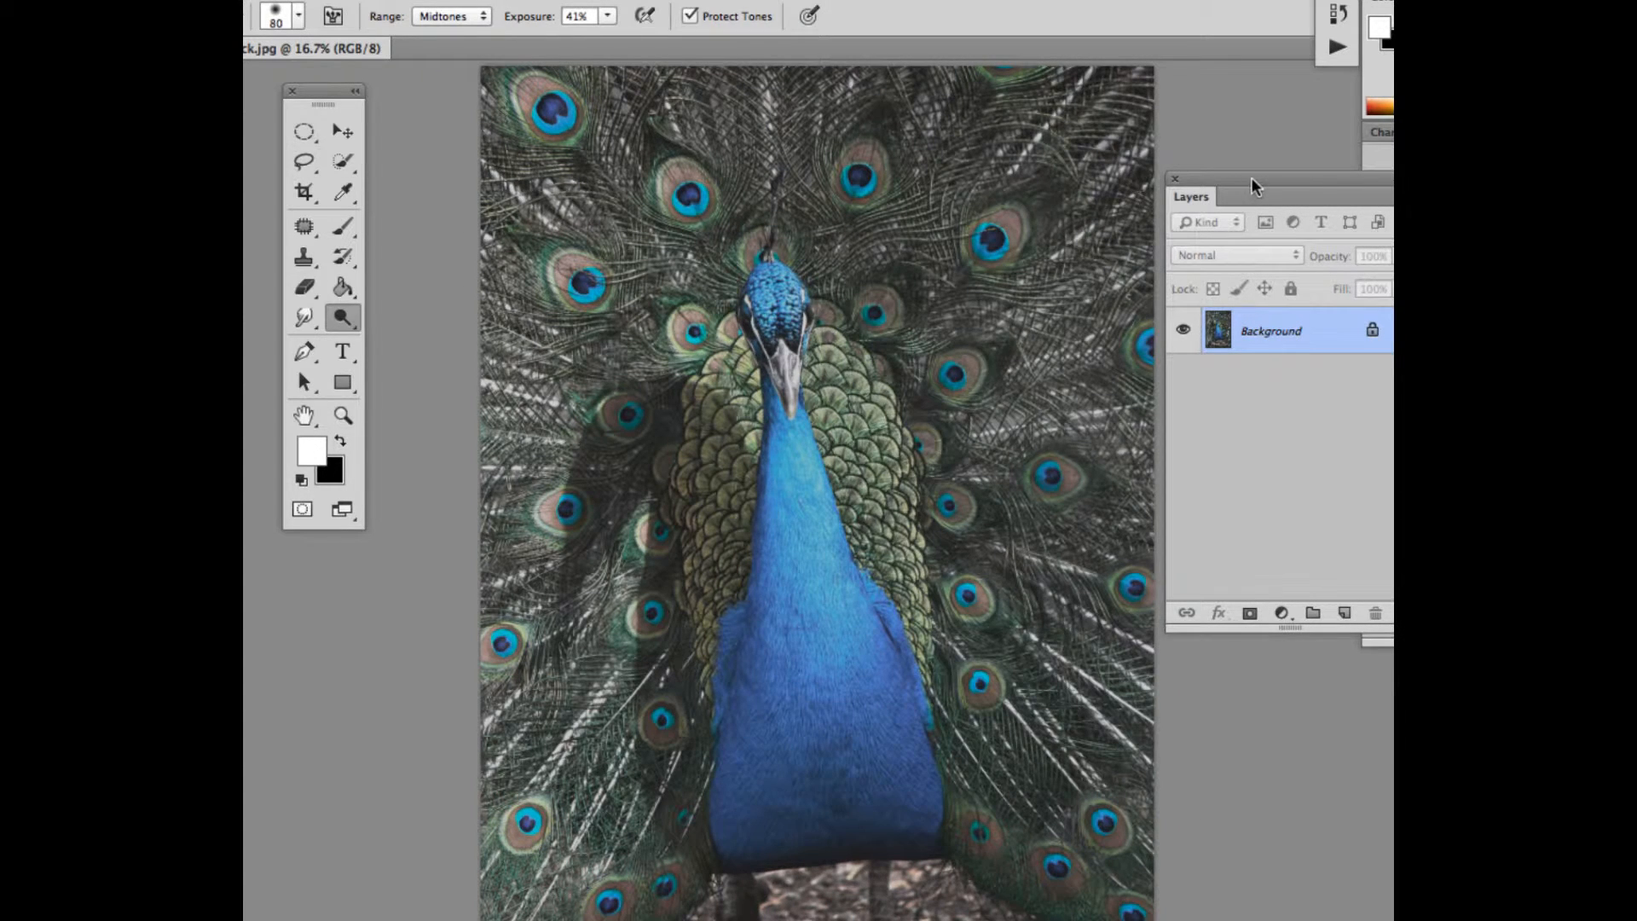
Step: Duplicate the Background layer and open the Levels adjustment on the copy, with the dialog moved up
left_click_drag(1252, 179, 1145, 227)
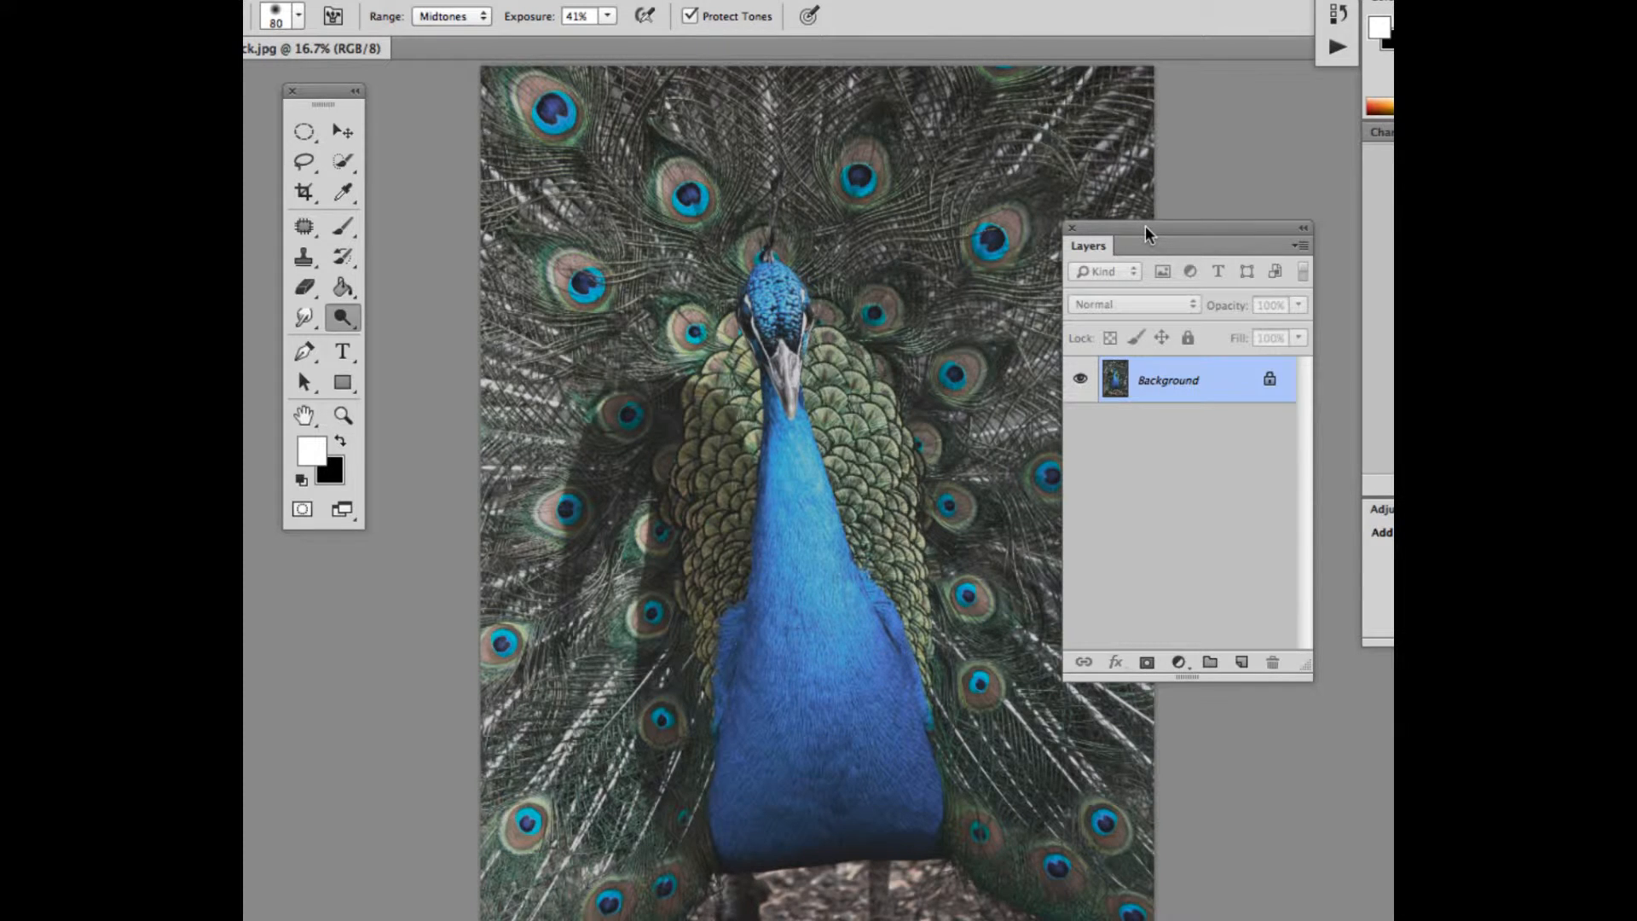
key("super+j")
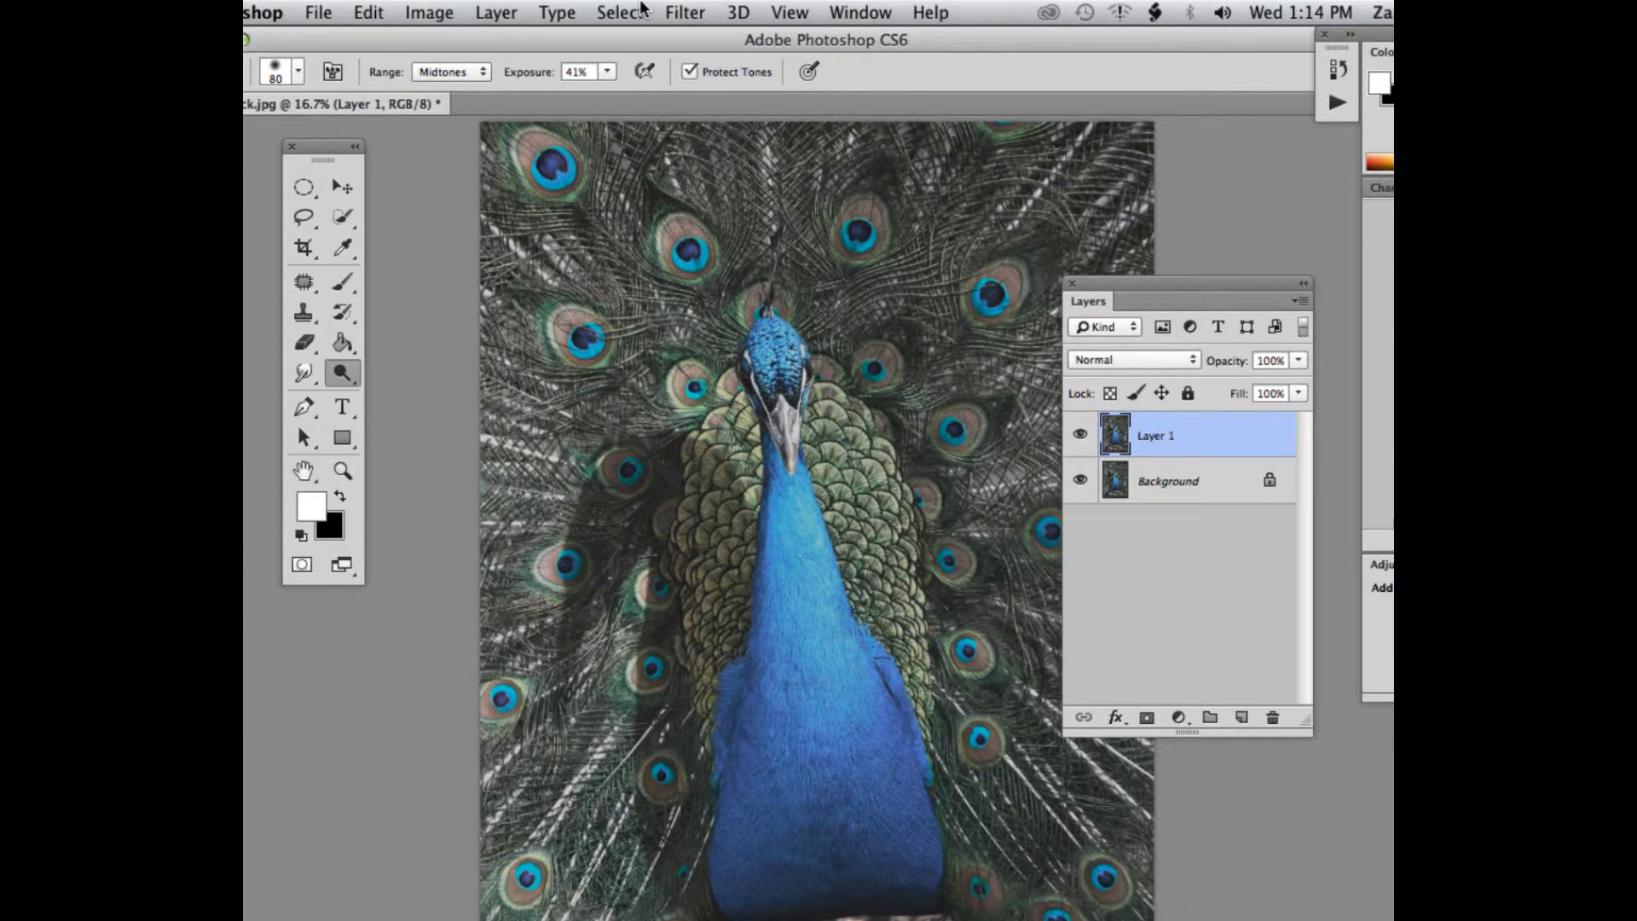
left_click(417, 10)
mouse_move(465, 86)
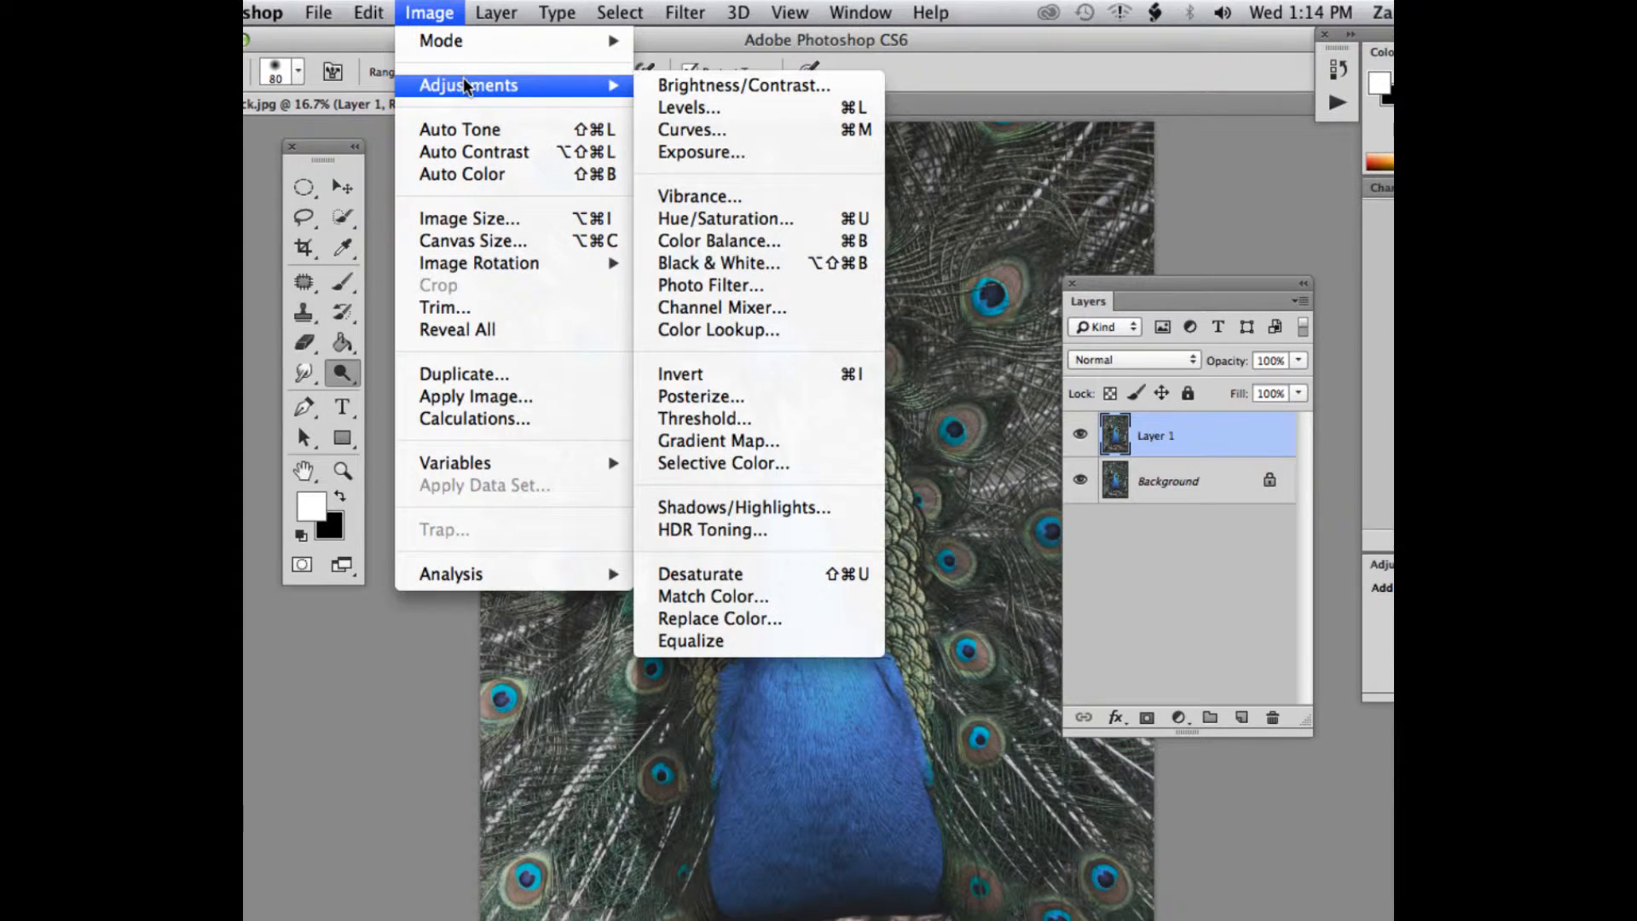
left_click(681, 112)
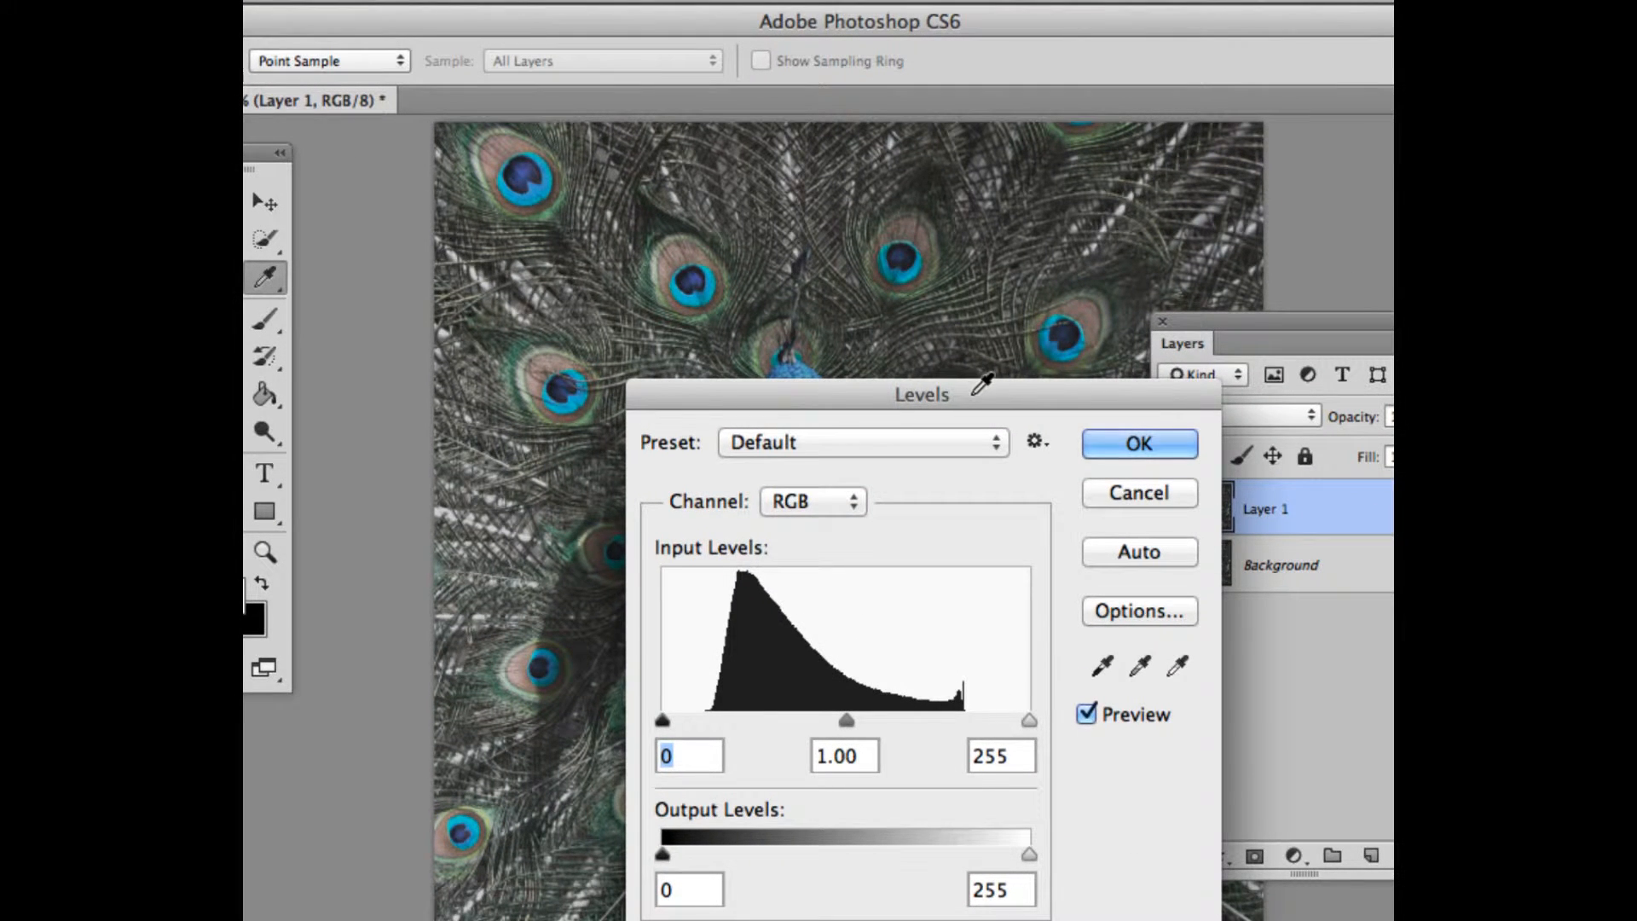
left_click_drag(981, 388, 938, 252)
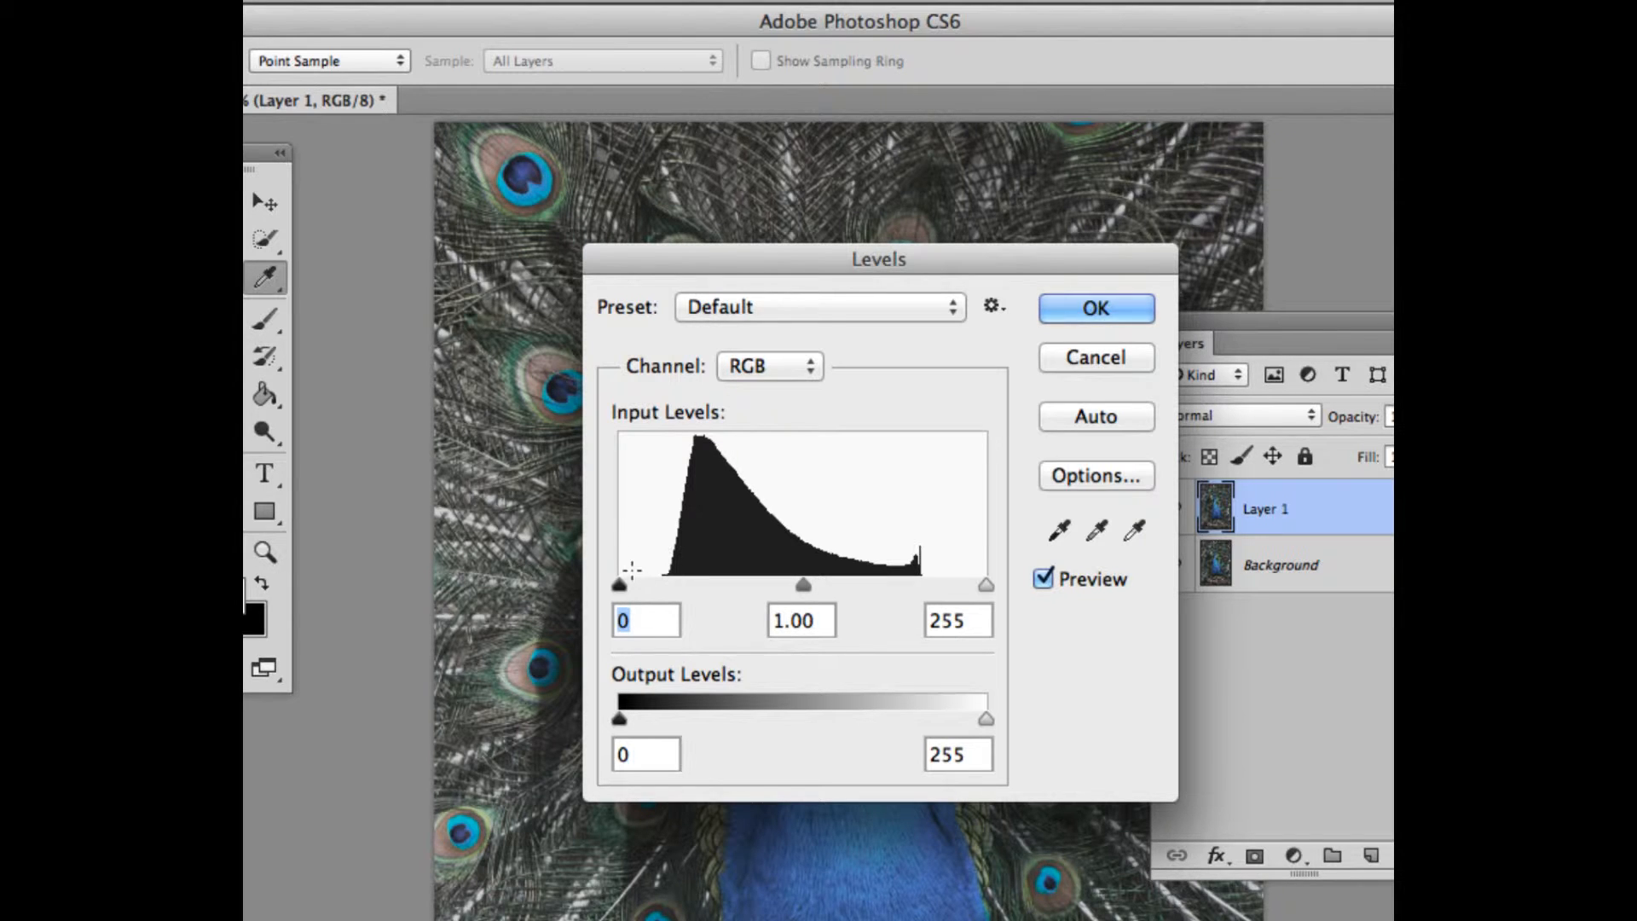
Step: Set the RGB input levels to 29 for shadows, 1.06 for midtones and 210 for highlights, keeping the output shadow level at 0
left_click_drag(620, 584, 658, 581)
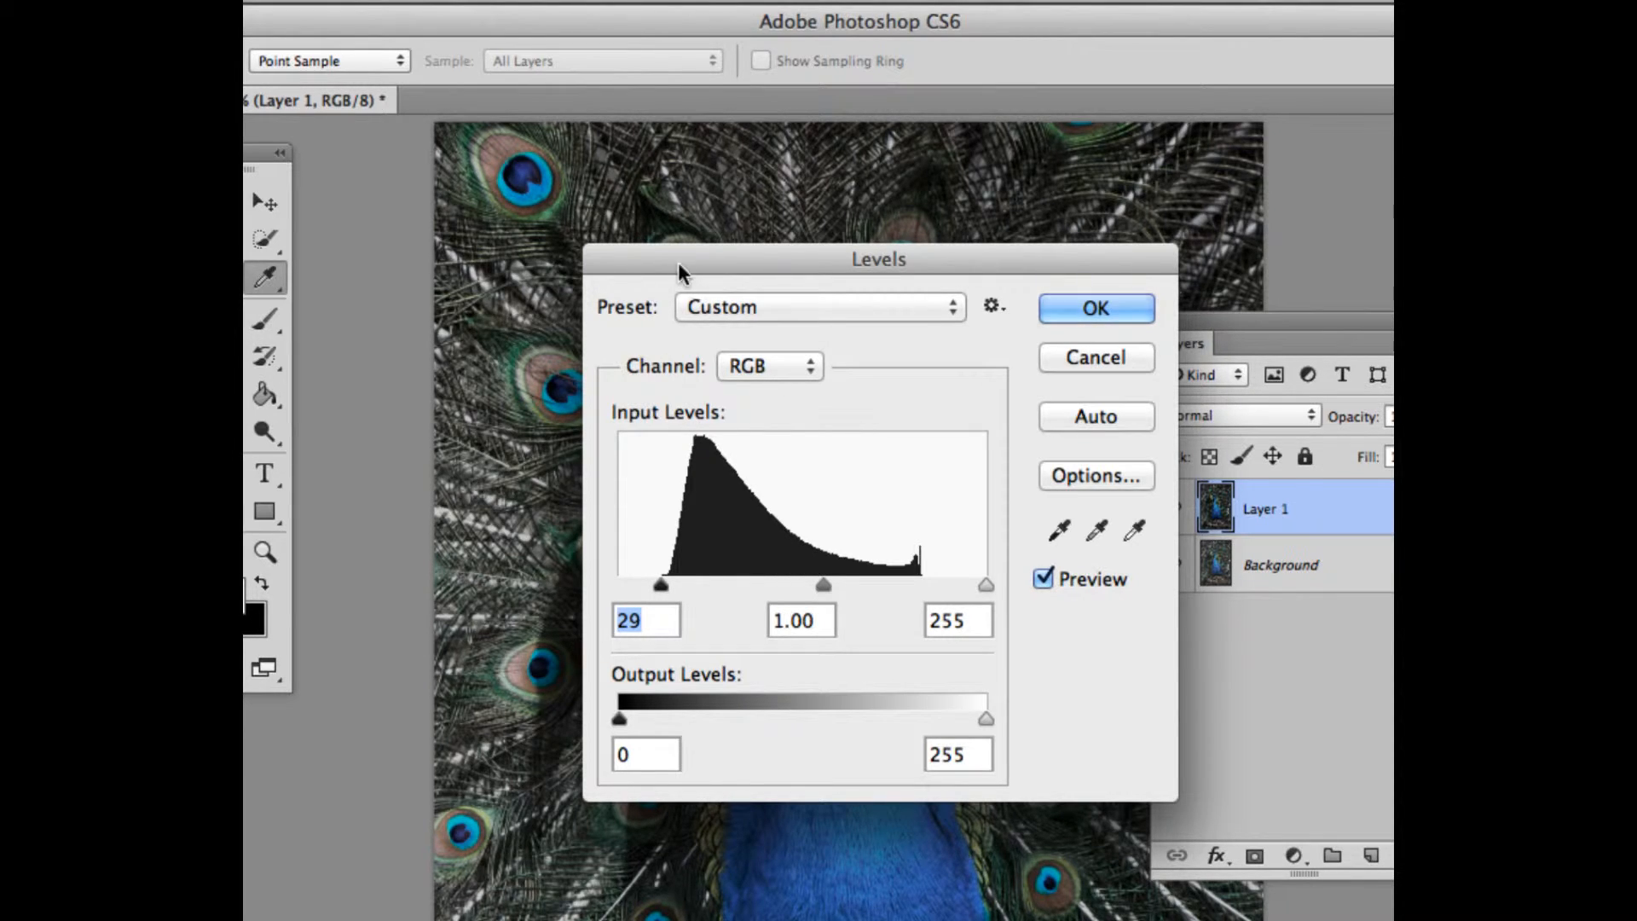
left_click_drag(680, 263, 718, 238)
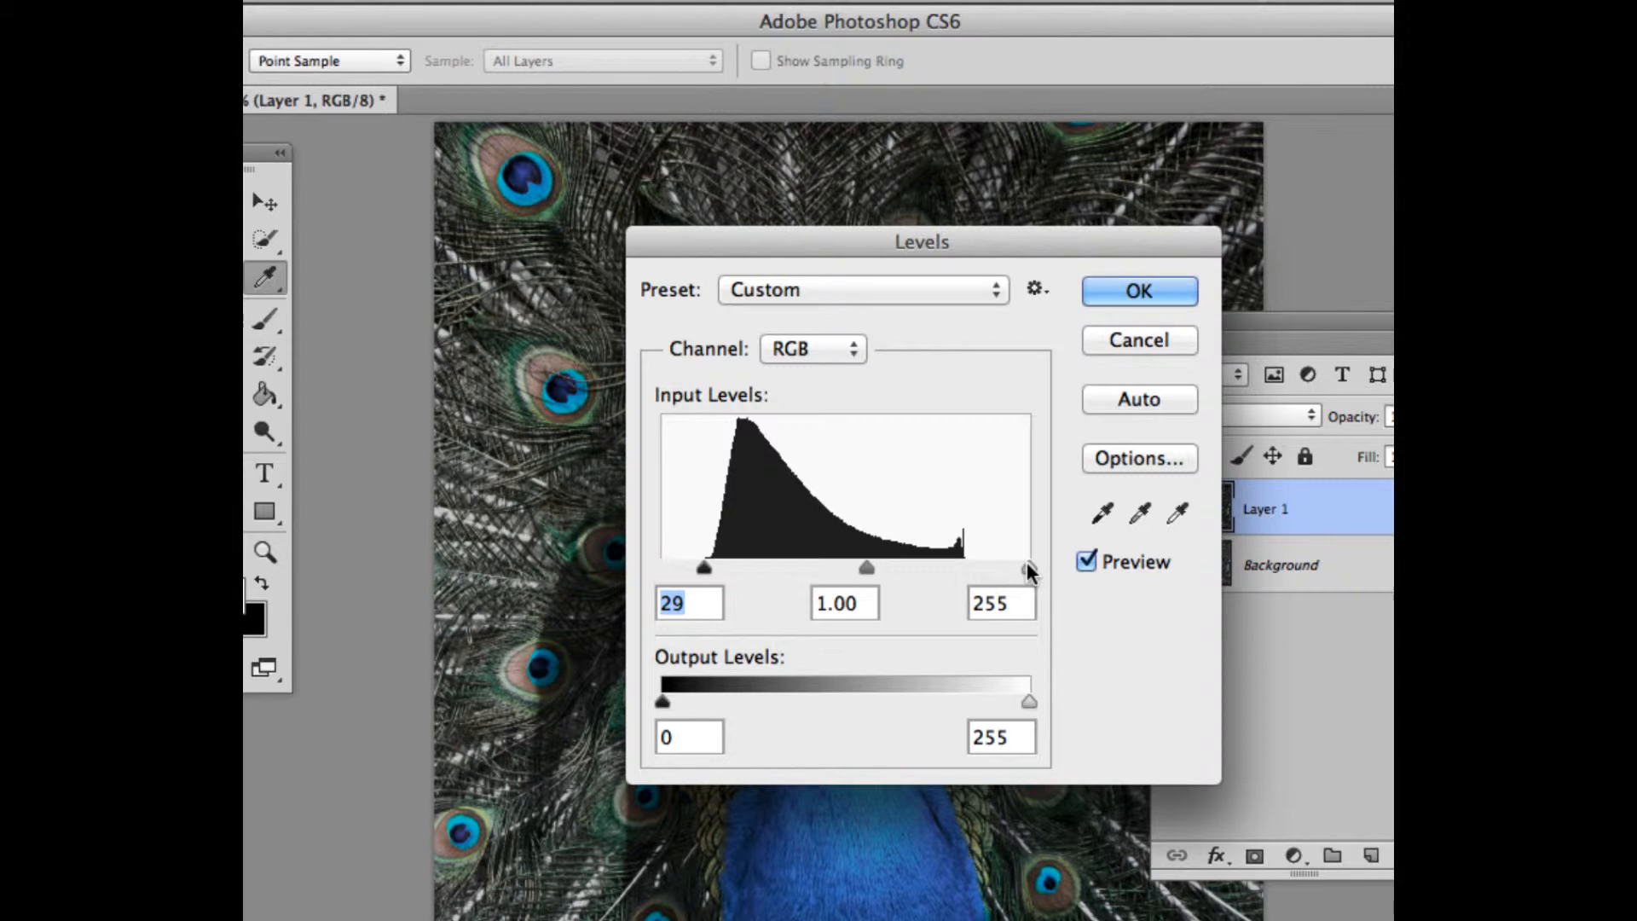
left_click_drag(1026, 561, 962, 556)
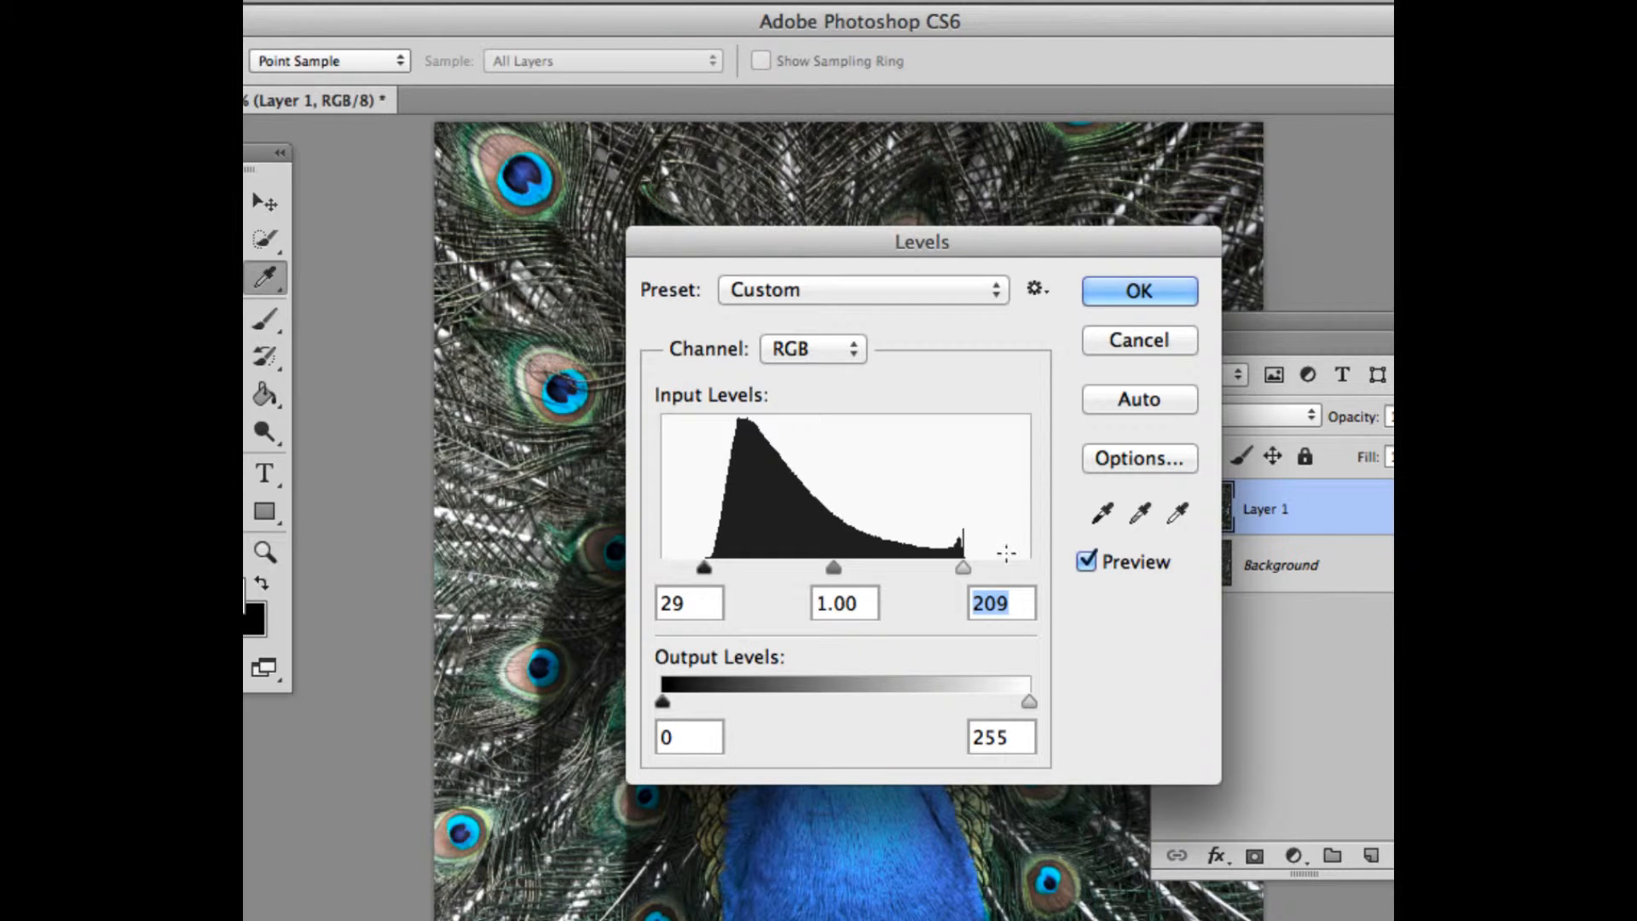
mouse_move(965, 566)
left_mouse_down()
mouse_move(1003, 566)
mouse_move(964, 564)
left_mouse_up()
mouse_move(836, 566)
left_mouse_down()
mouse_move(783, 569)
mouse_move(829, 566)
left_mouse_up()
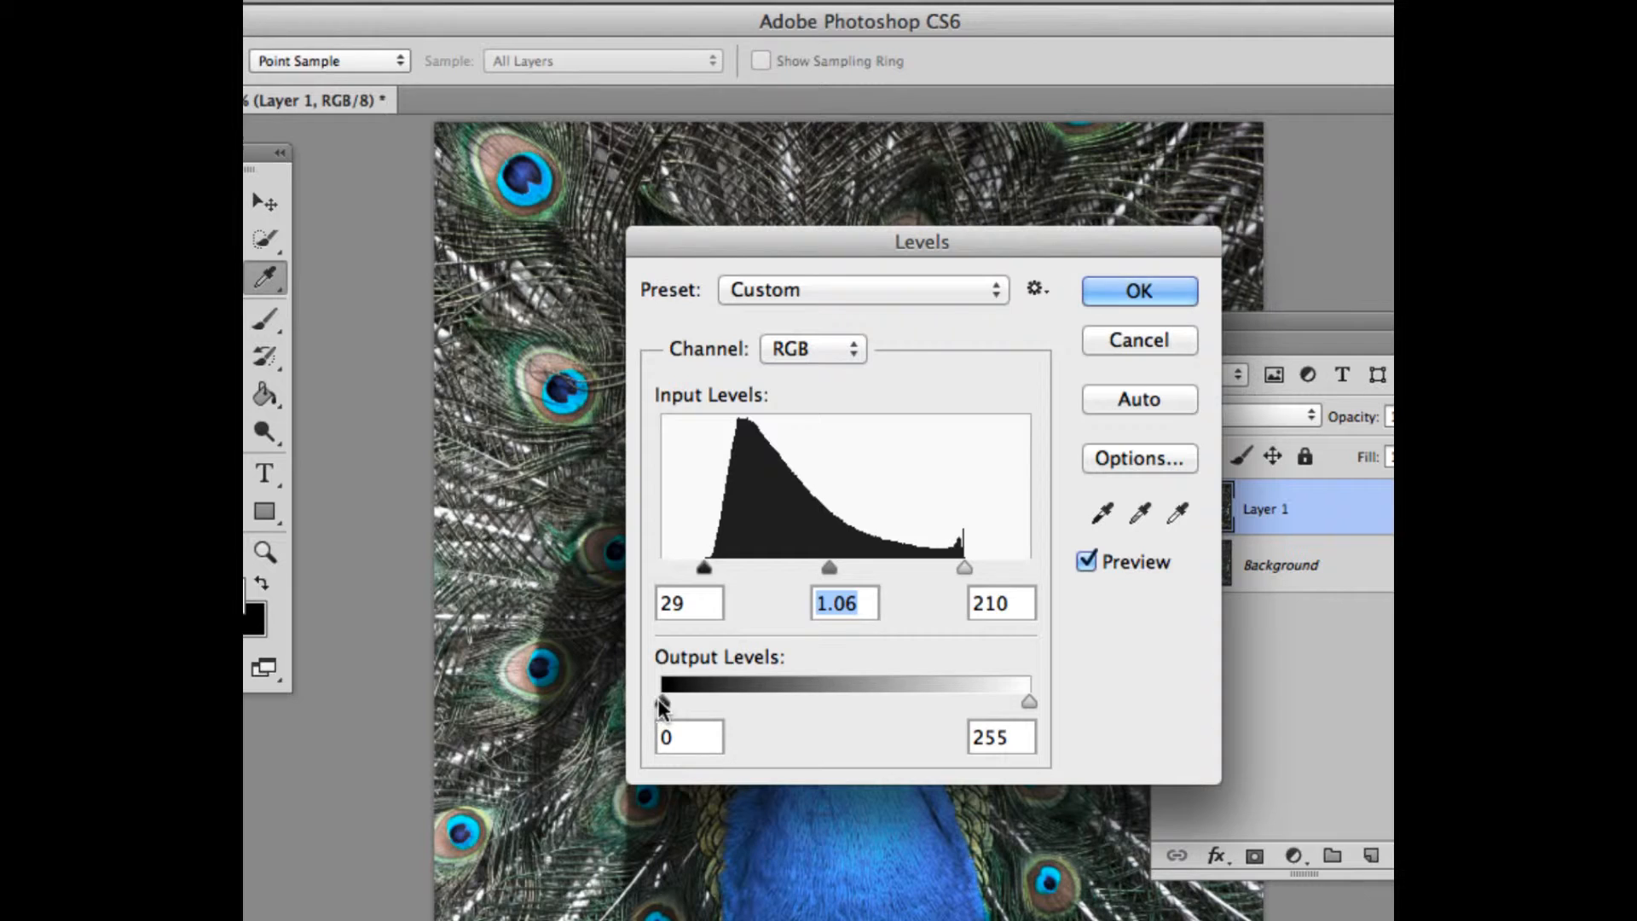
mouse_move(663, 702)
left_mouse_down()
mouse_move(709, 702)
mouse_move(660, 704)
left_mouse_up()
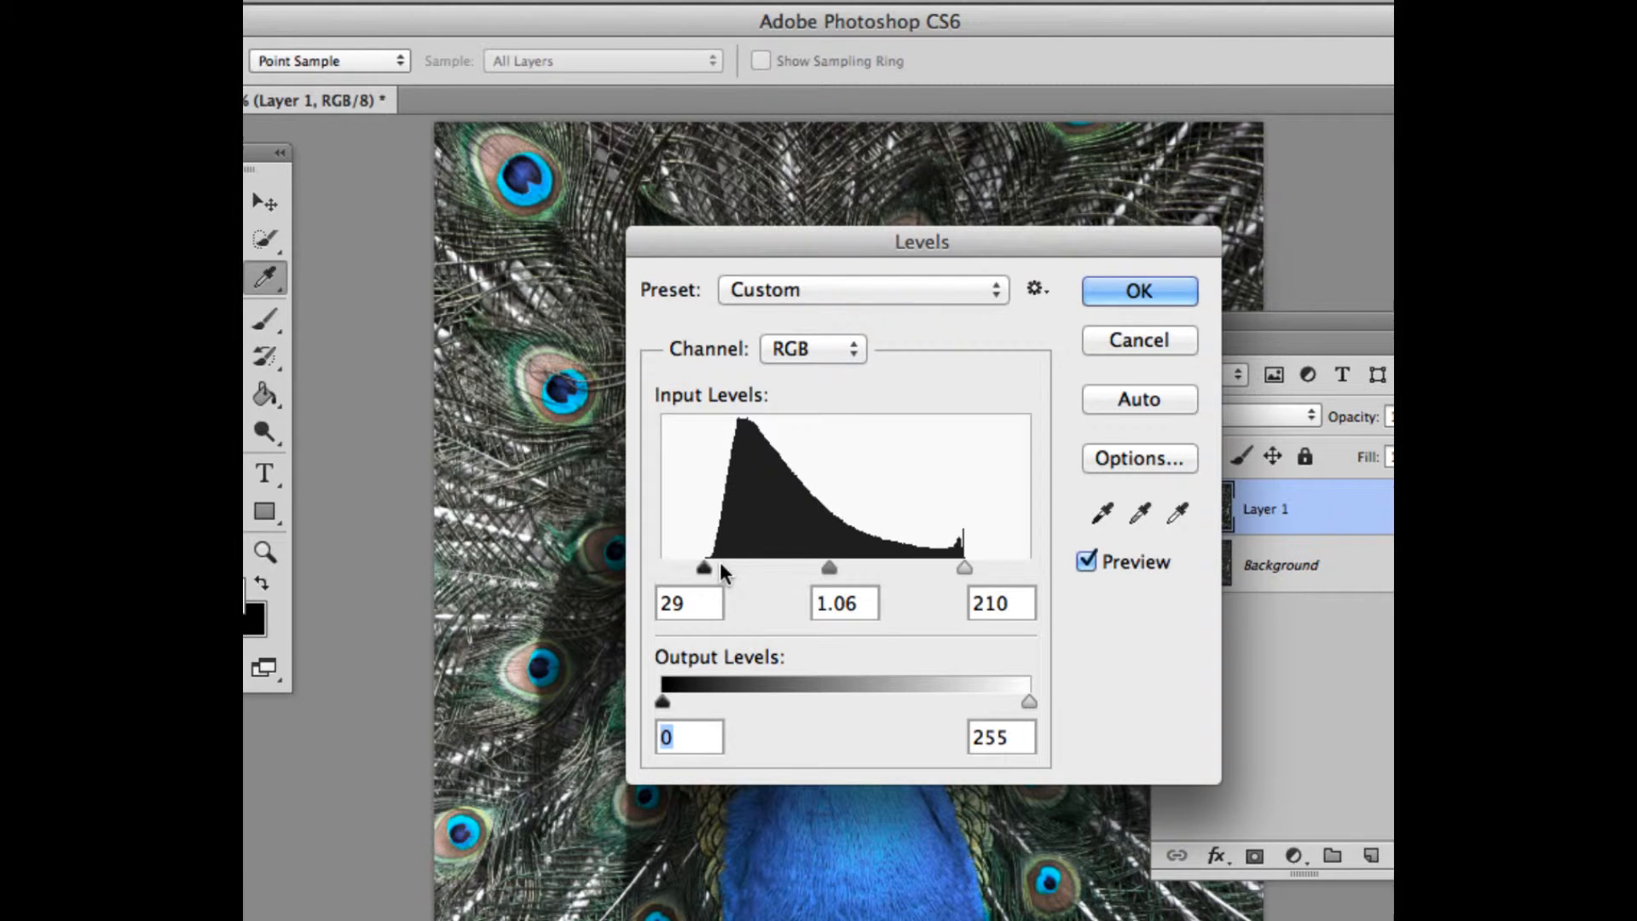
Step: Look through the available Levels presets and keep the Custom setting
left_click_drag(790, 244, 827, 234)
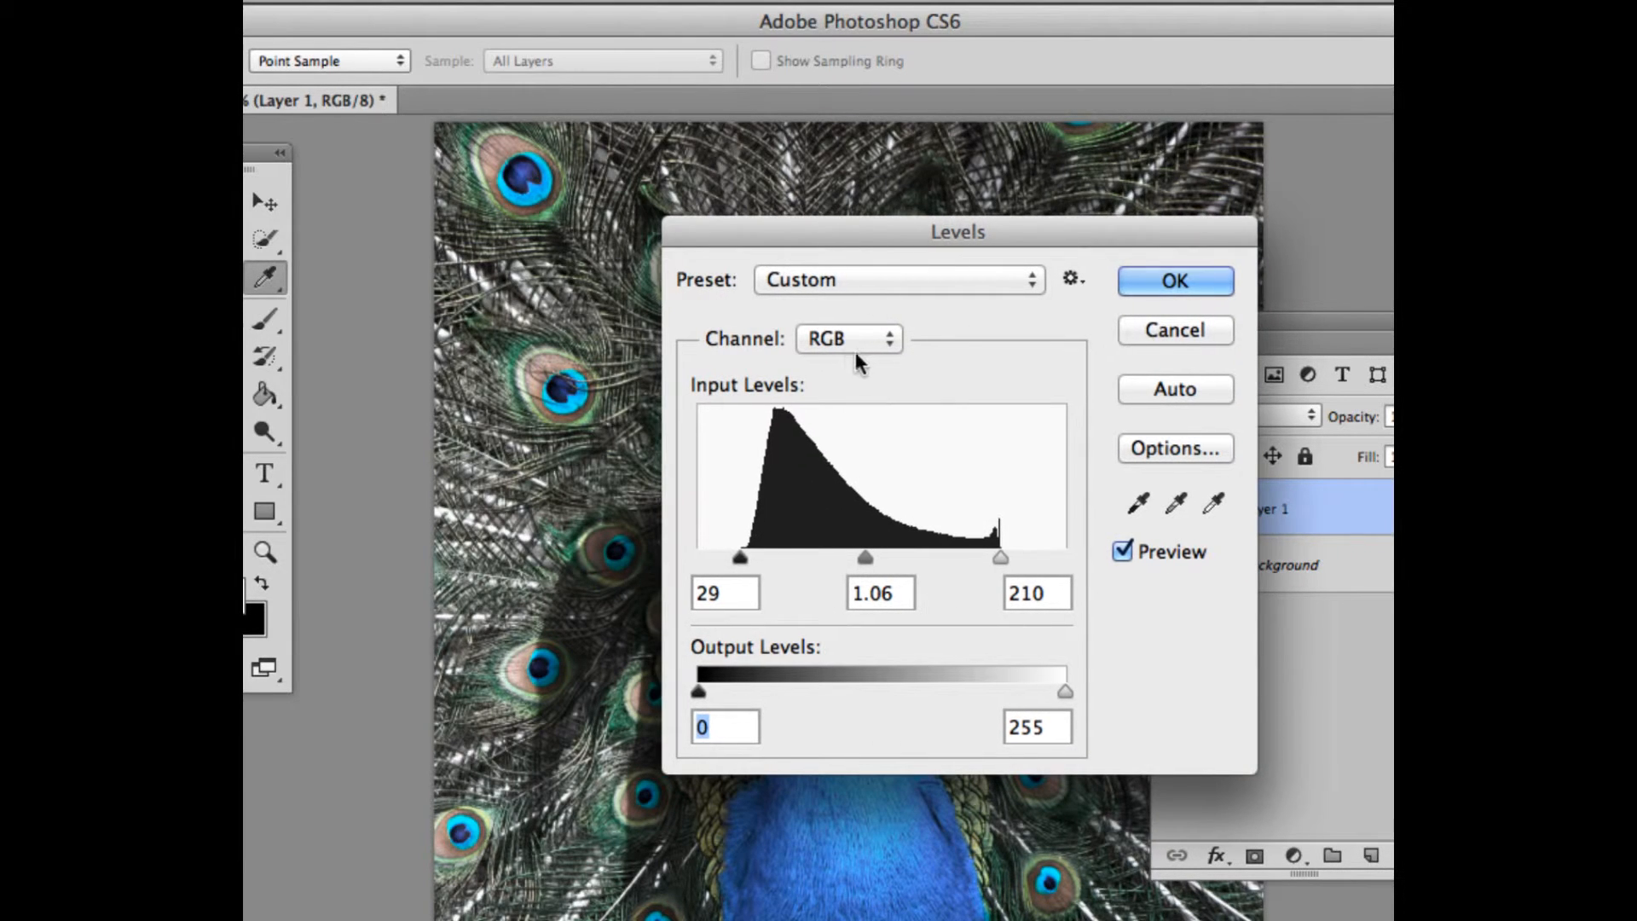
left_click(829, 281)
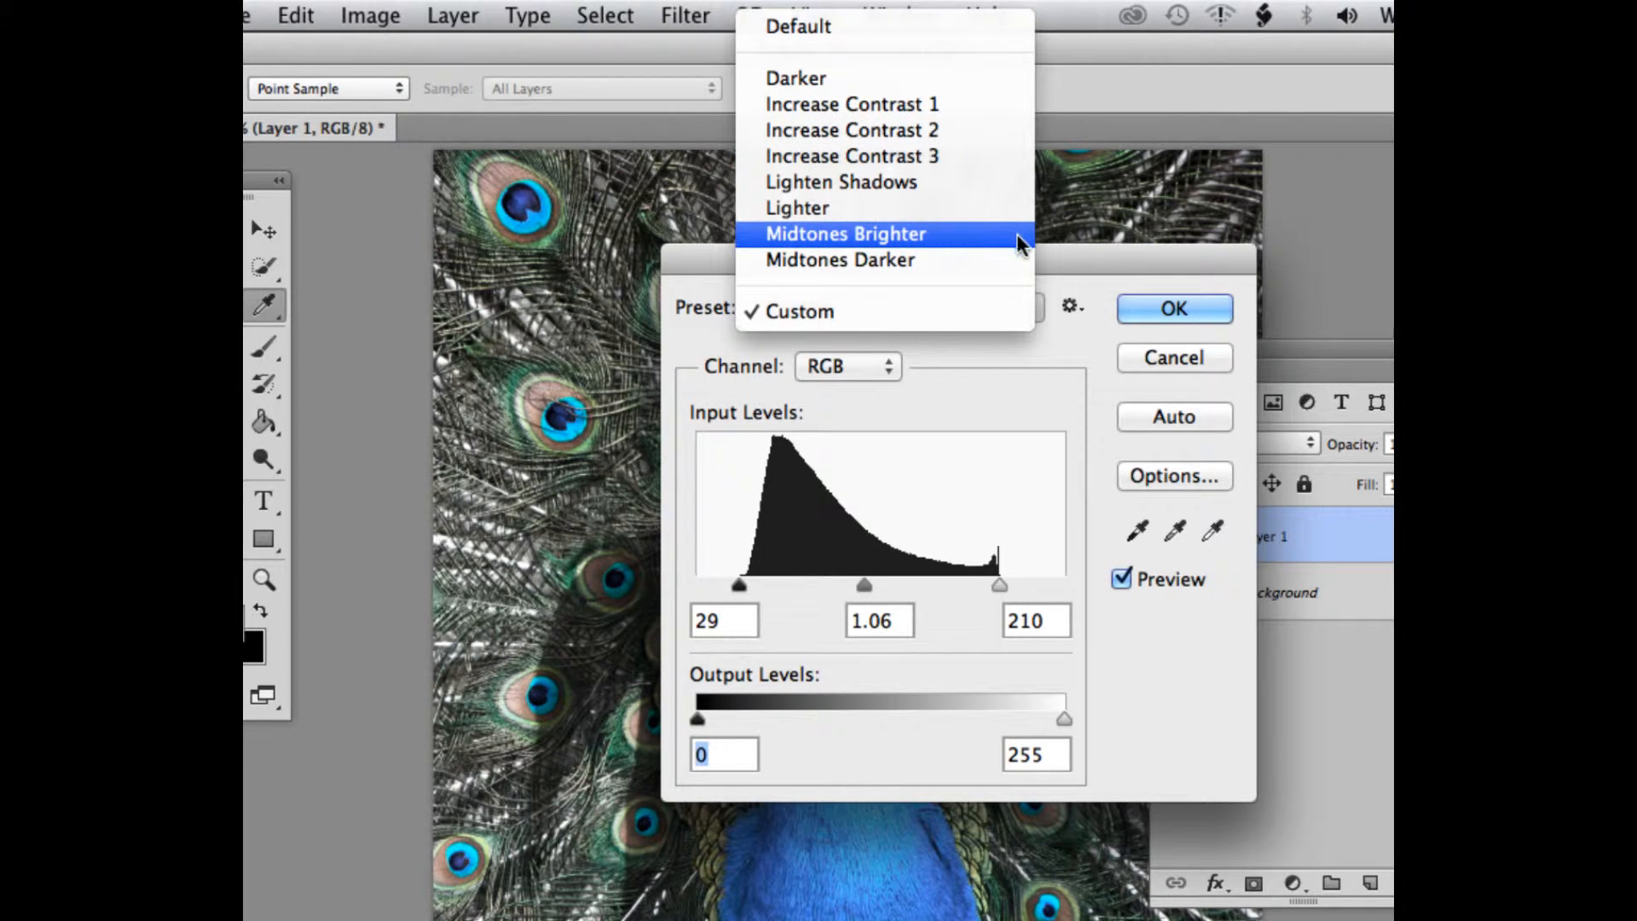
left_click(1044, 366)
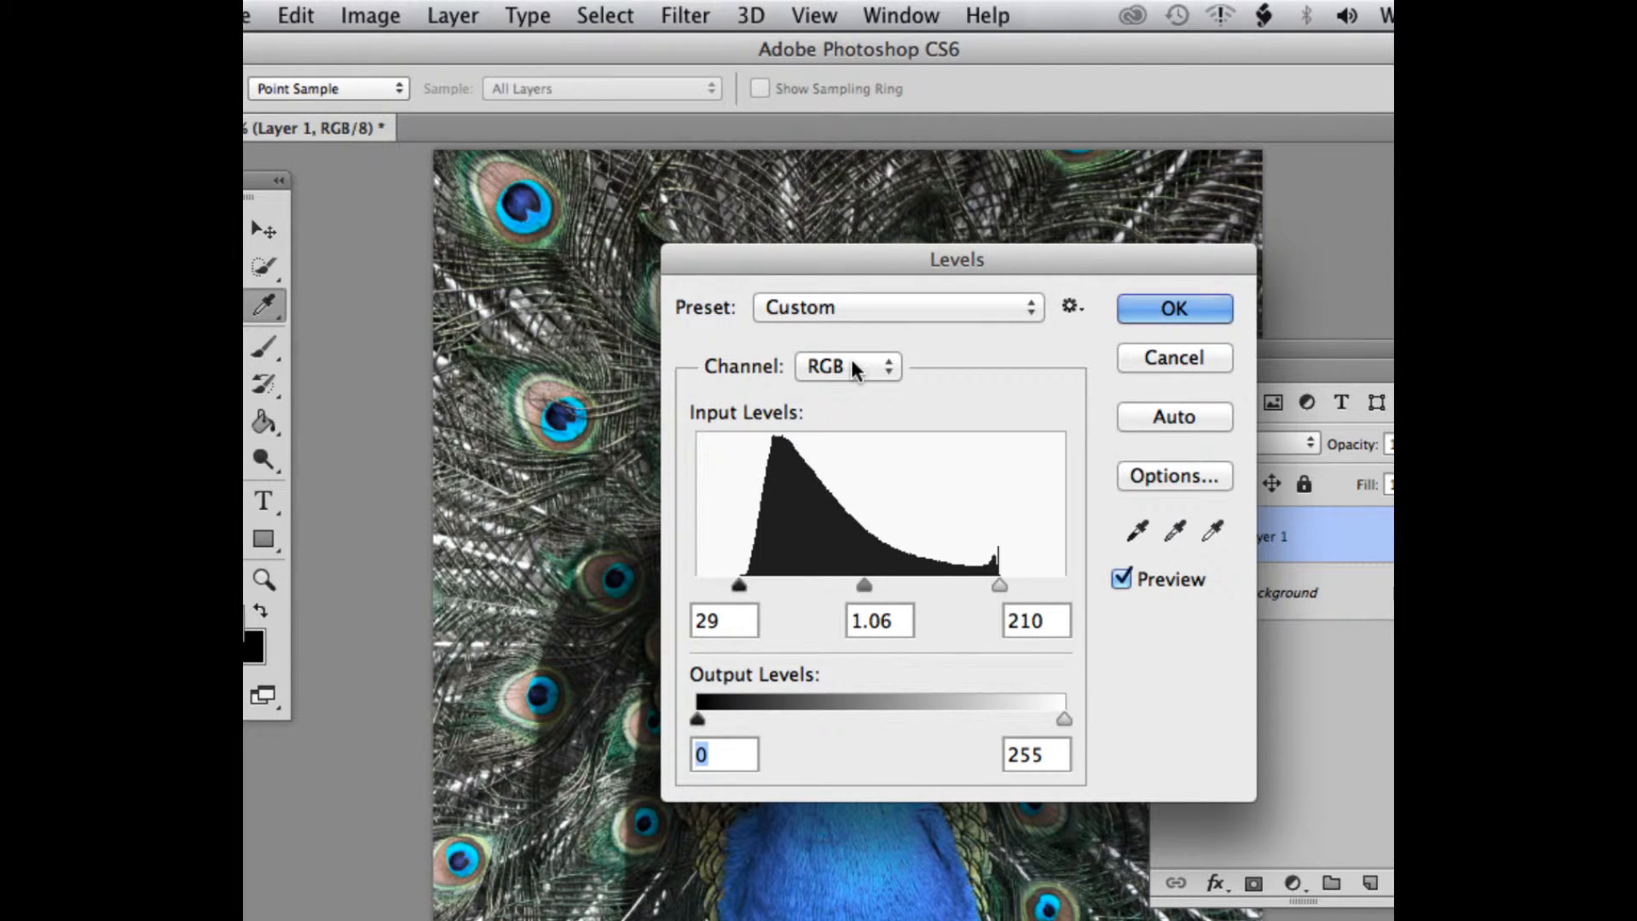
Step: Switch Levels to the Red channel and set its shadow input level to 13
left_click(851, 365)
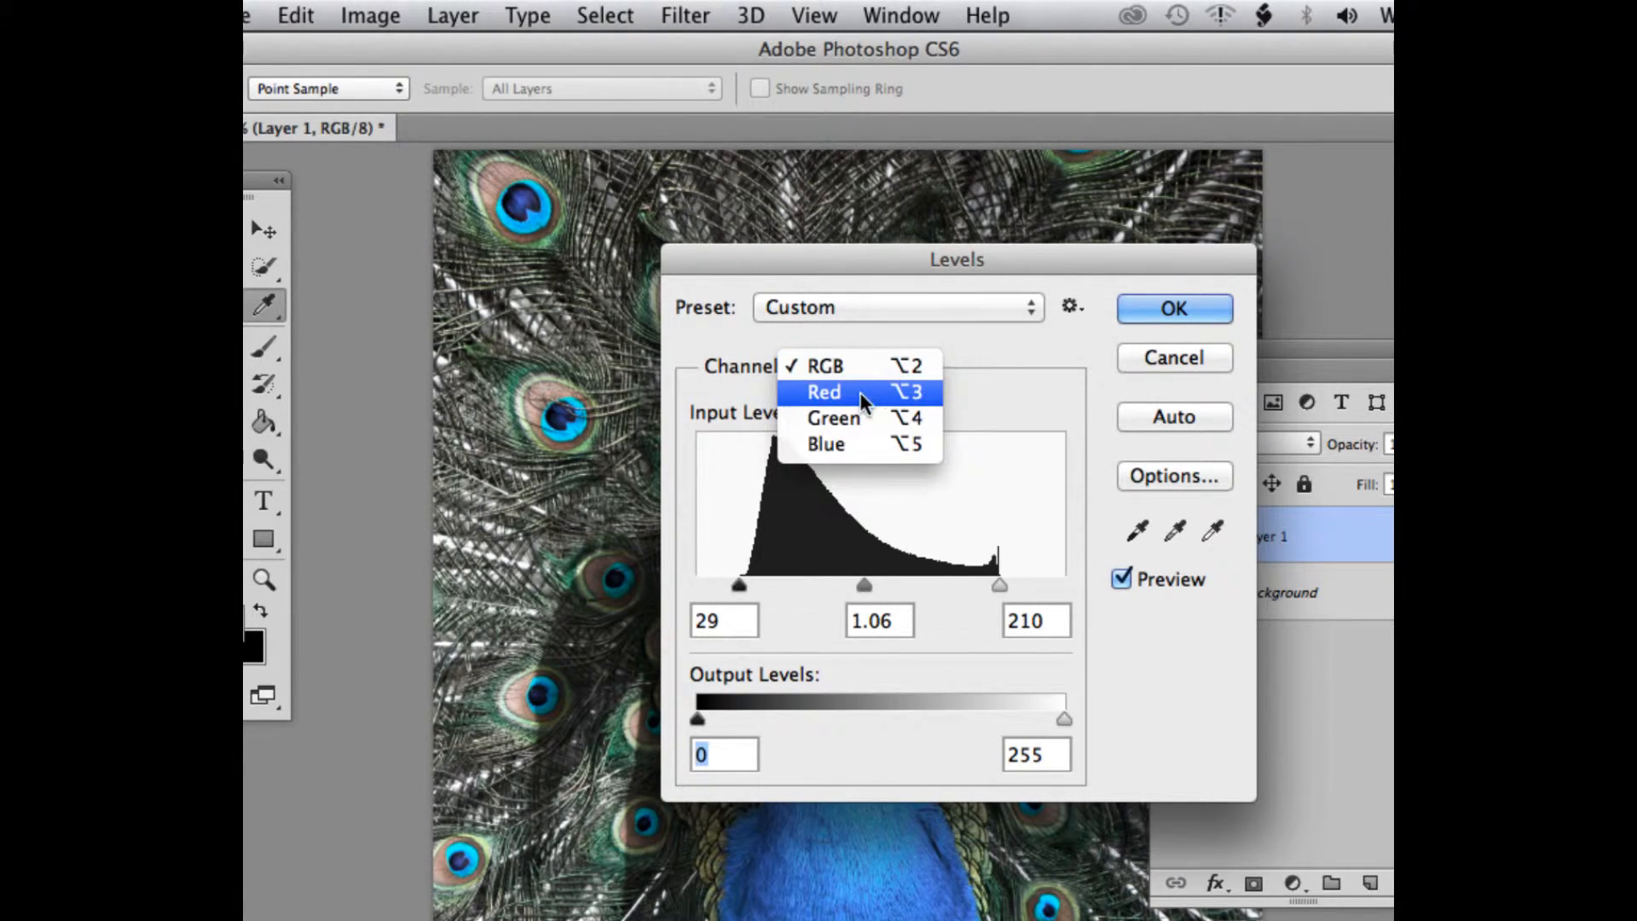
left_click(859, 391)
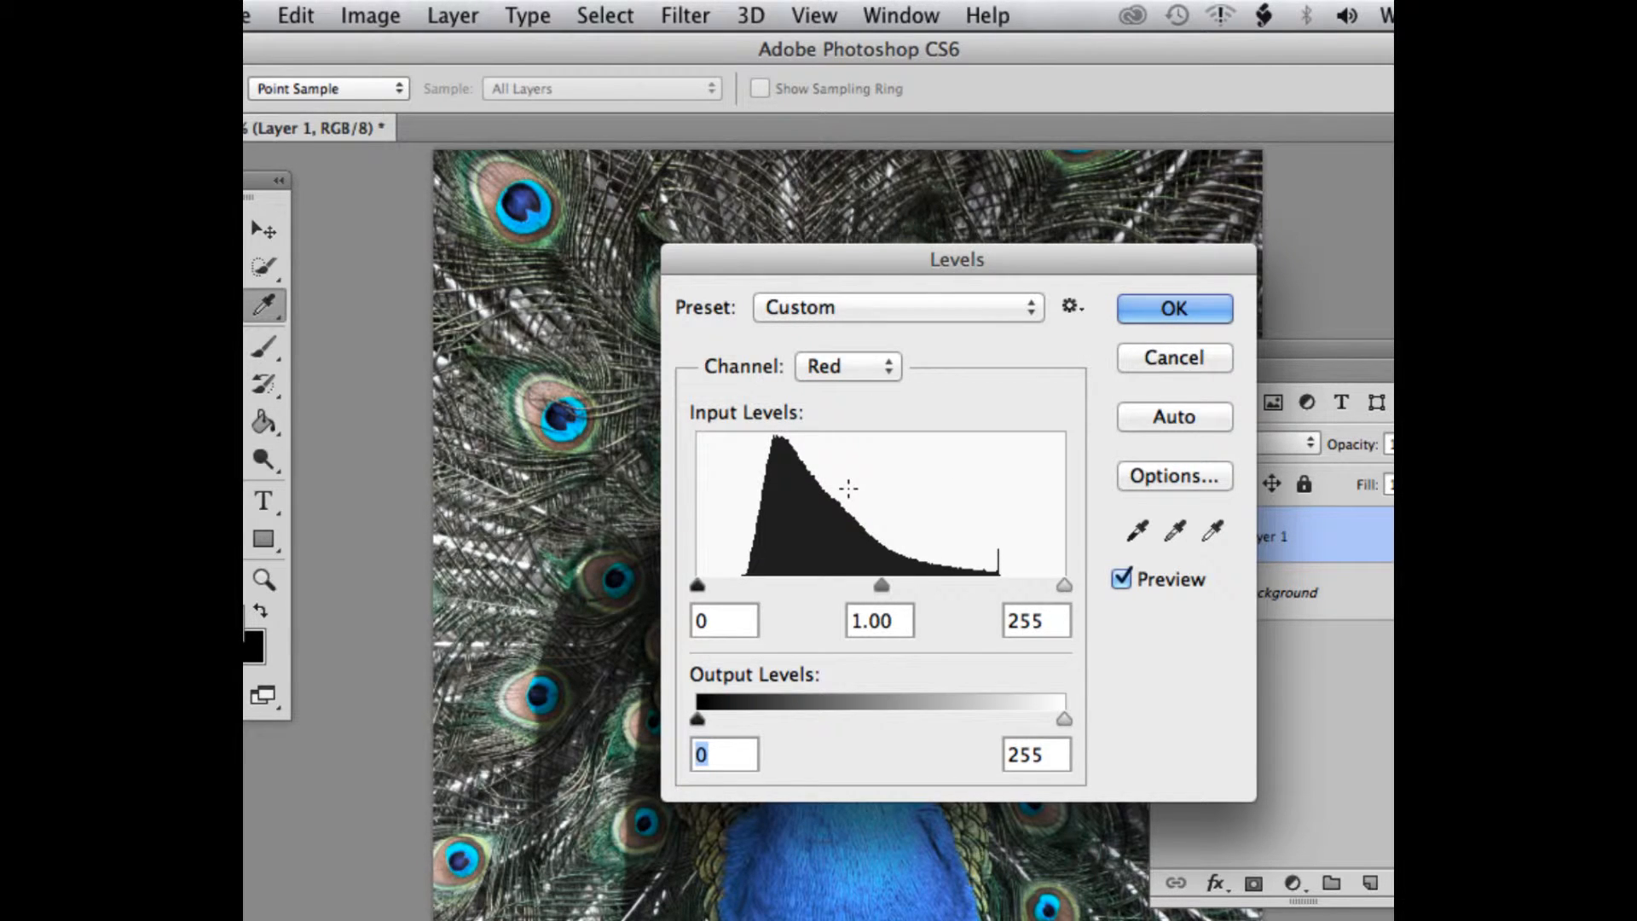
mouse_move(699, 588)
left_mouse_down()
mouse_move(724, 585)
mouse_move(698, 585)
left_mouse_up()
left_click_drag(1064, 593, 1119, 597)
mouse_move(696, 583)
left_mouse_down()
mouse_move(754, 586)
mouse_move(714, 582)
left_mouse_up()
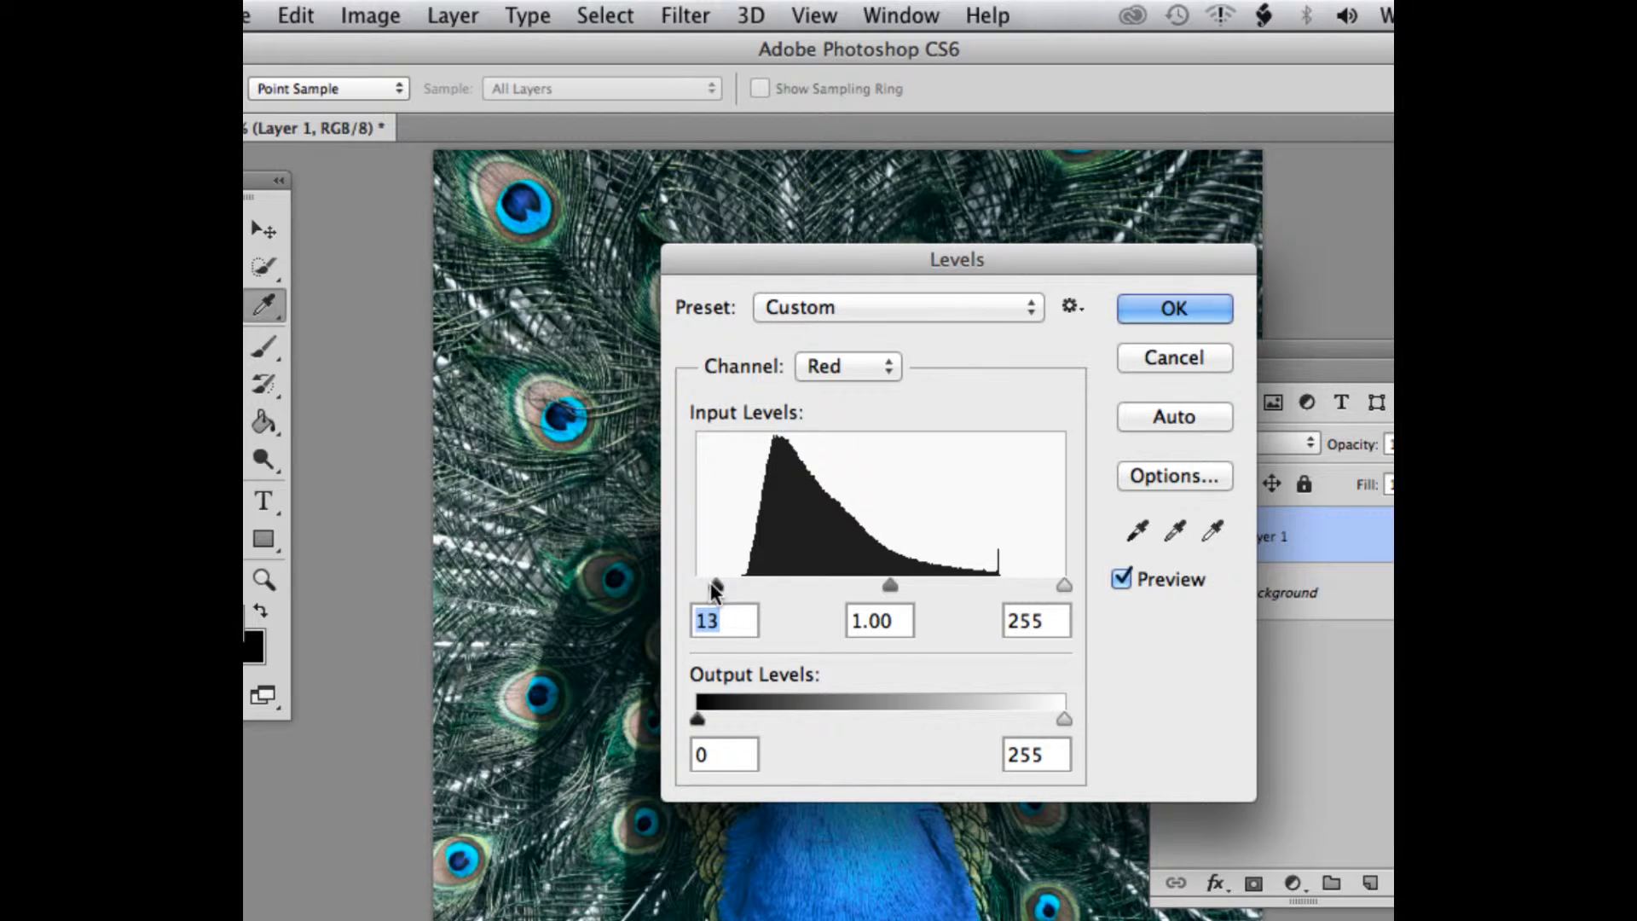
Step: Lower the Red channel's shadow input level to 10 in Levels
mouse_move(714, 587)
left_mouse_down()
mouse_move(694, 588)
mouse_move(708, 585)
left_mouse_up()
key("alt+super+equal")
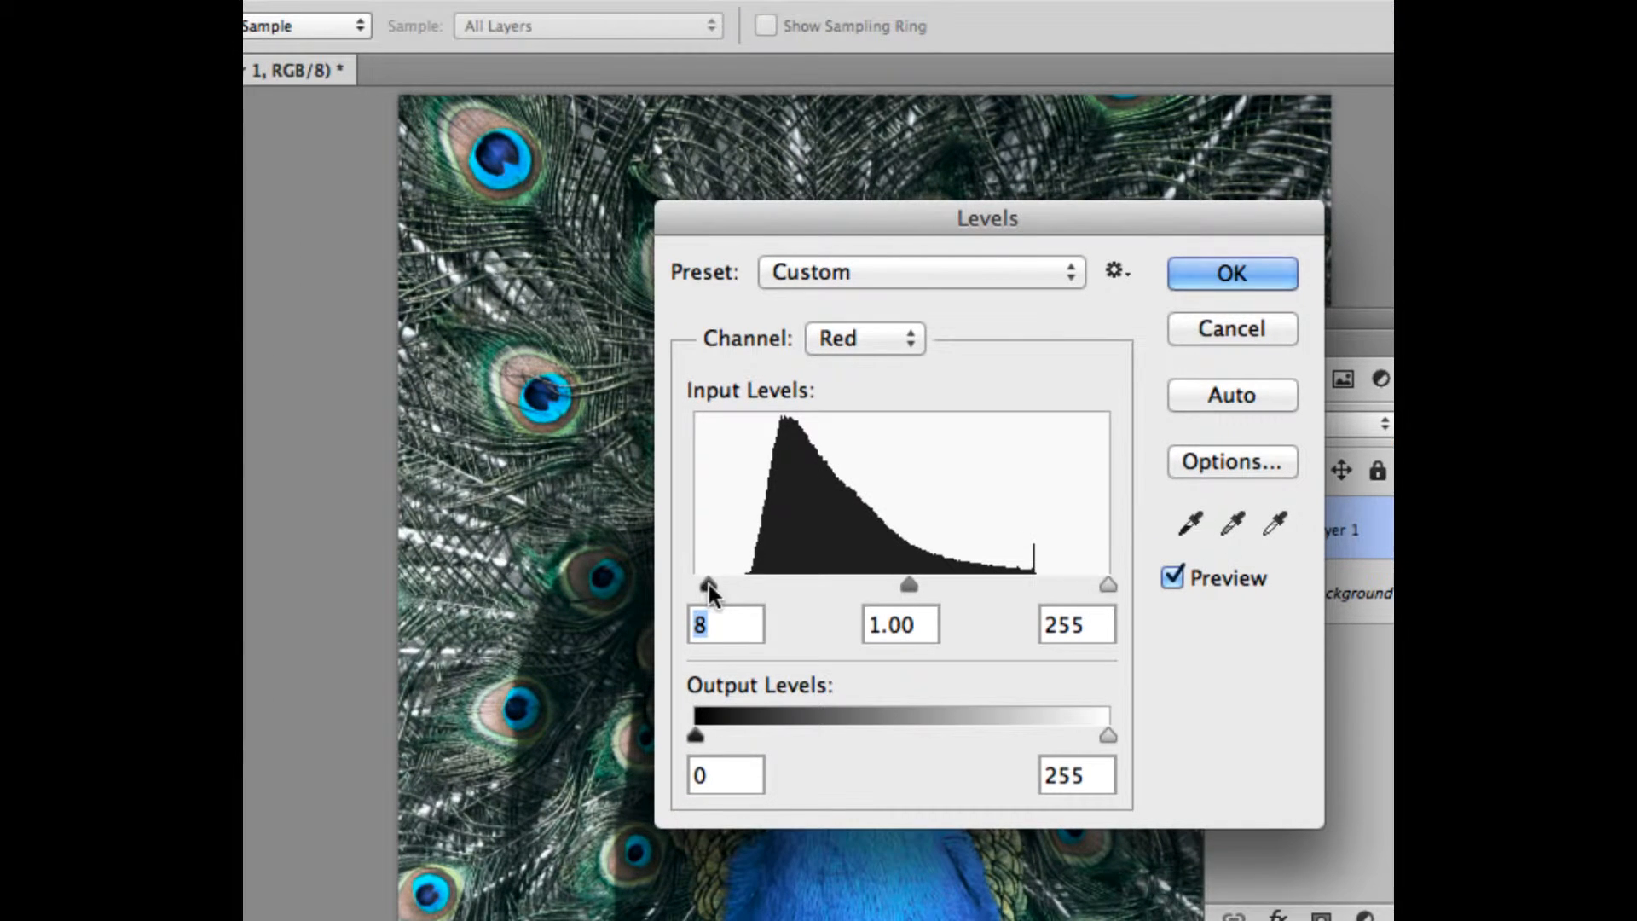
left_click_drag(708, 585, 709, 581)
Step: Switch Levels to the Green channel and set its midtone input level to 1.03
left_click(858, 339)
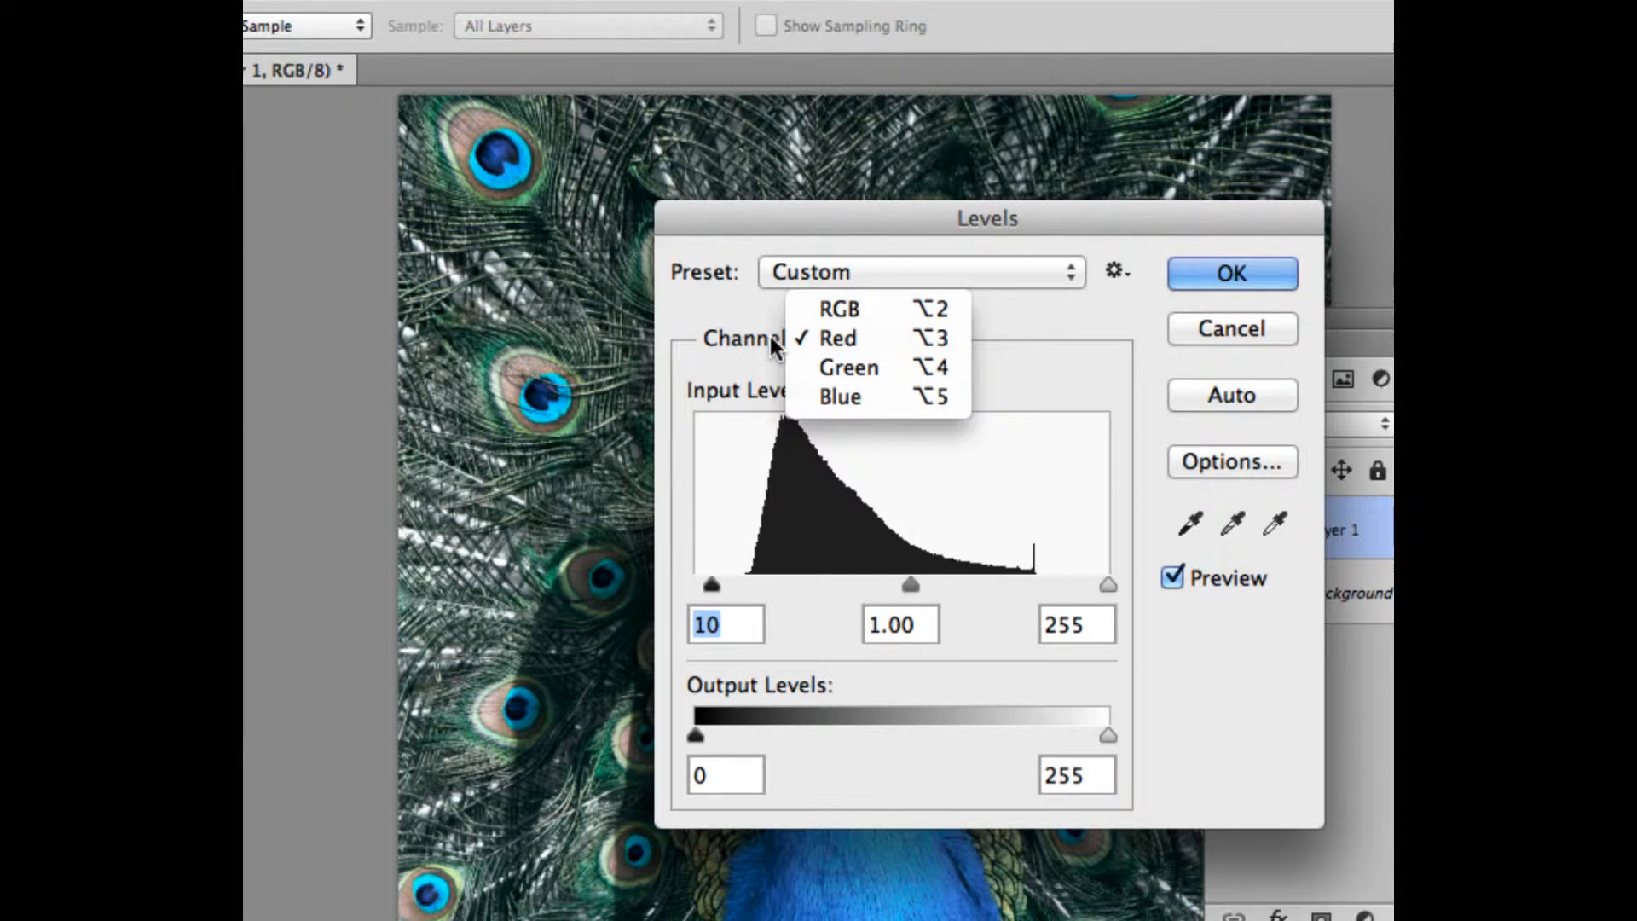
left_click(831, 365)
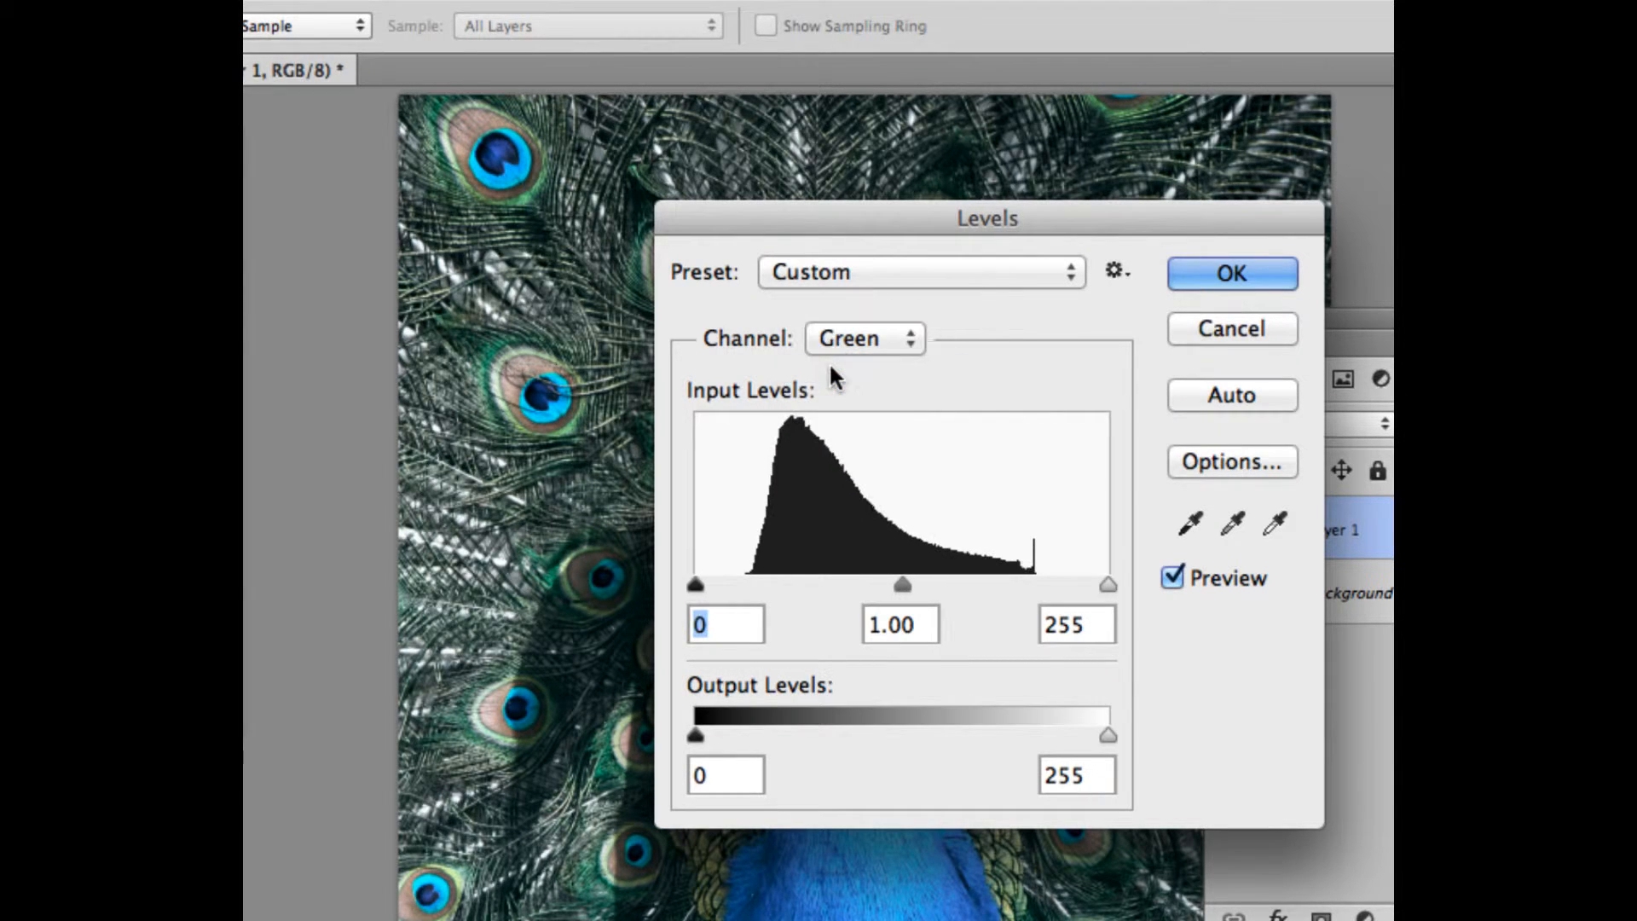
mouse_move(695, 585)
left_mouse_down()
mouse_move(781, 586)
mouse_move(688, 578)
left_mouse_up()
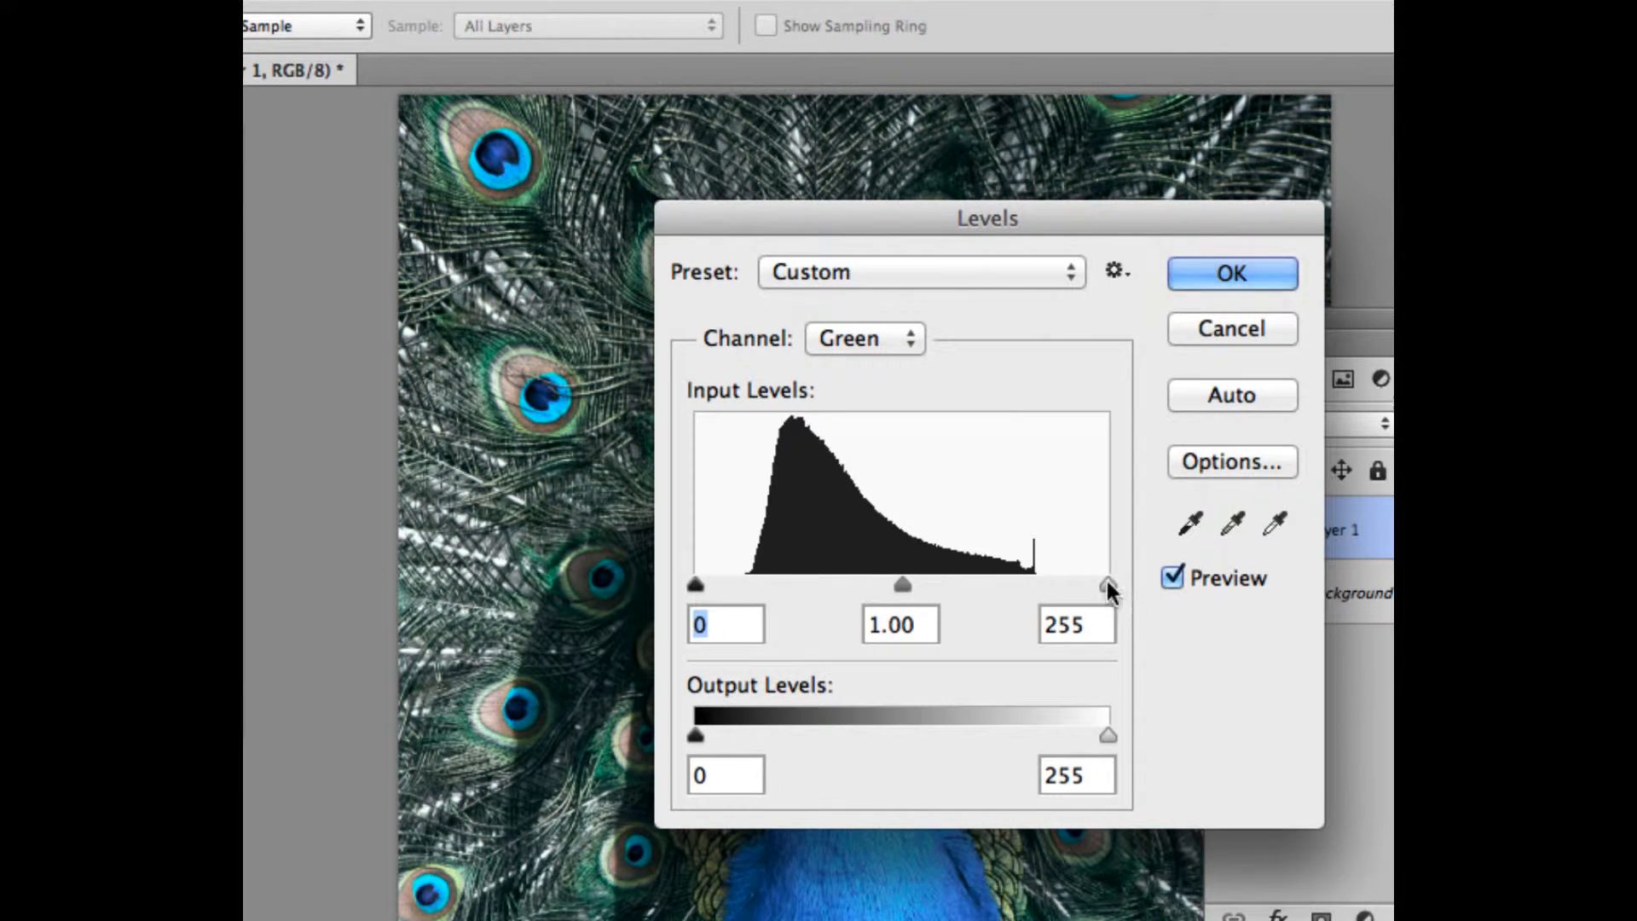
mouse_move(1108, 583)
left_mouse_down()
mouse_move(1067, 581)
mouse_move(1106, 580)
left_mouse_up()
mouse_move(899, 577)
left_mouse_down()
mouse_move(853, 576)
mouse_move(897, 584)
left_mouse_up()
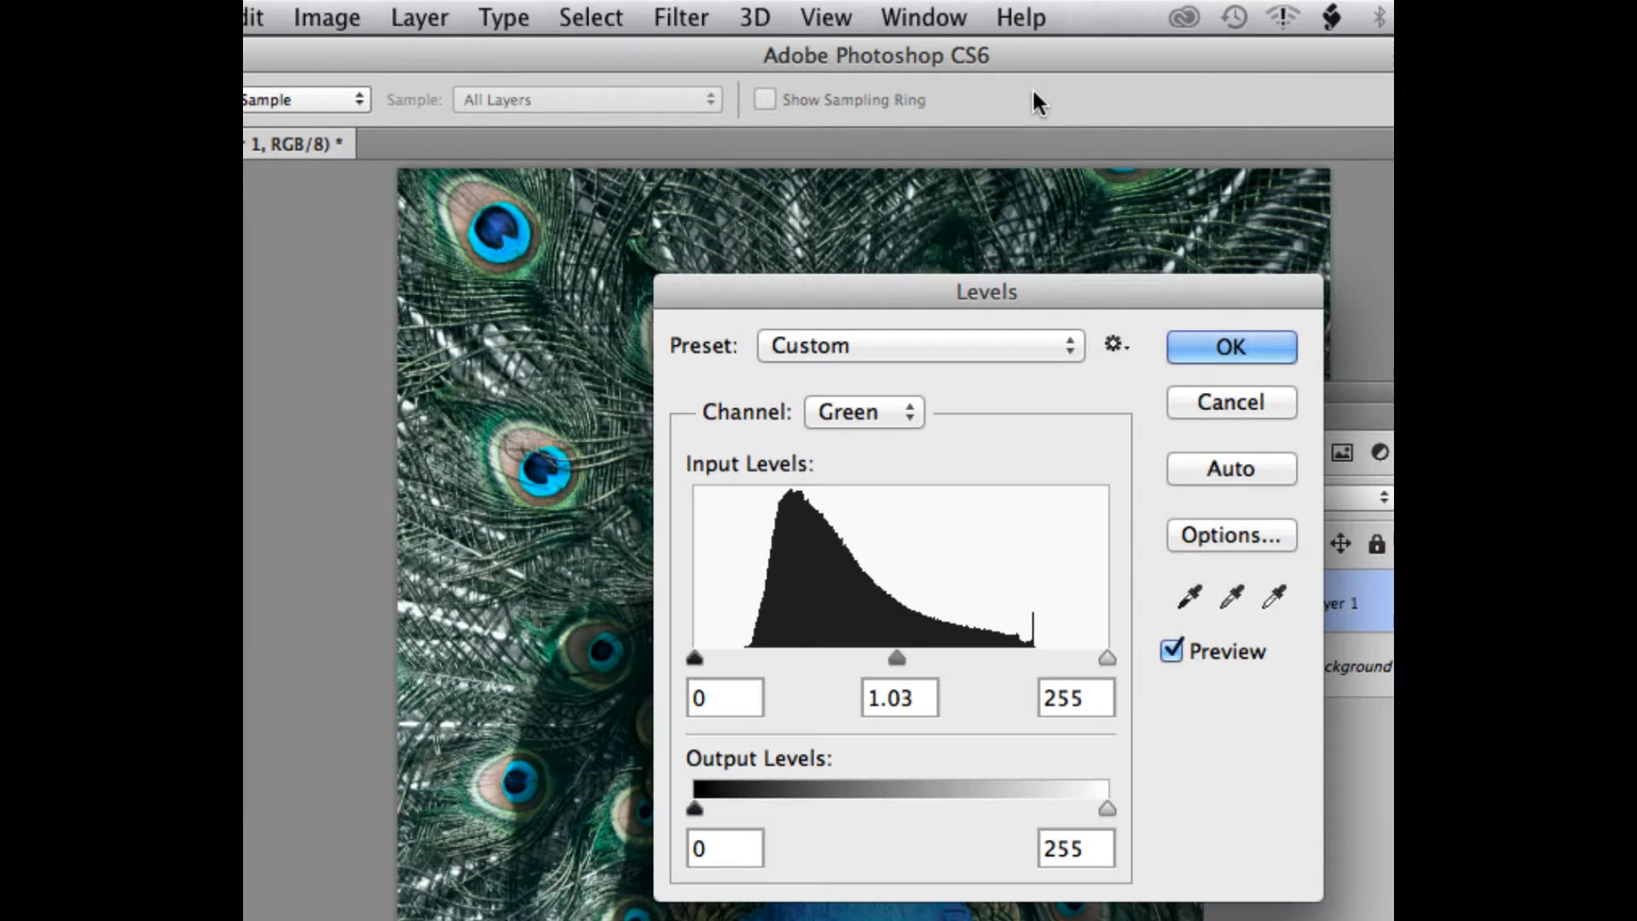
Step: Move the Levels dialog up and set the Blue channel's input levels to 7 for shadows and 250 for highlights
left_click_drag(989, 290, 901, 143)
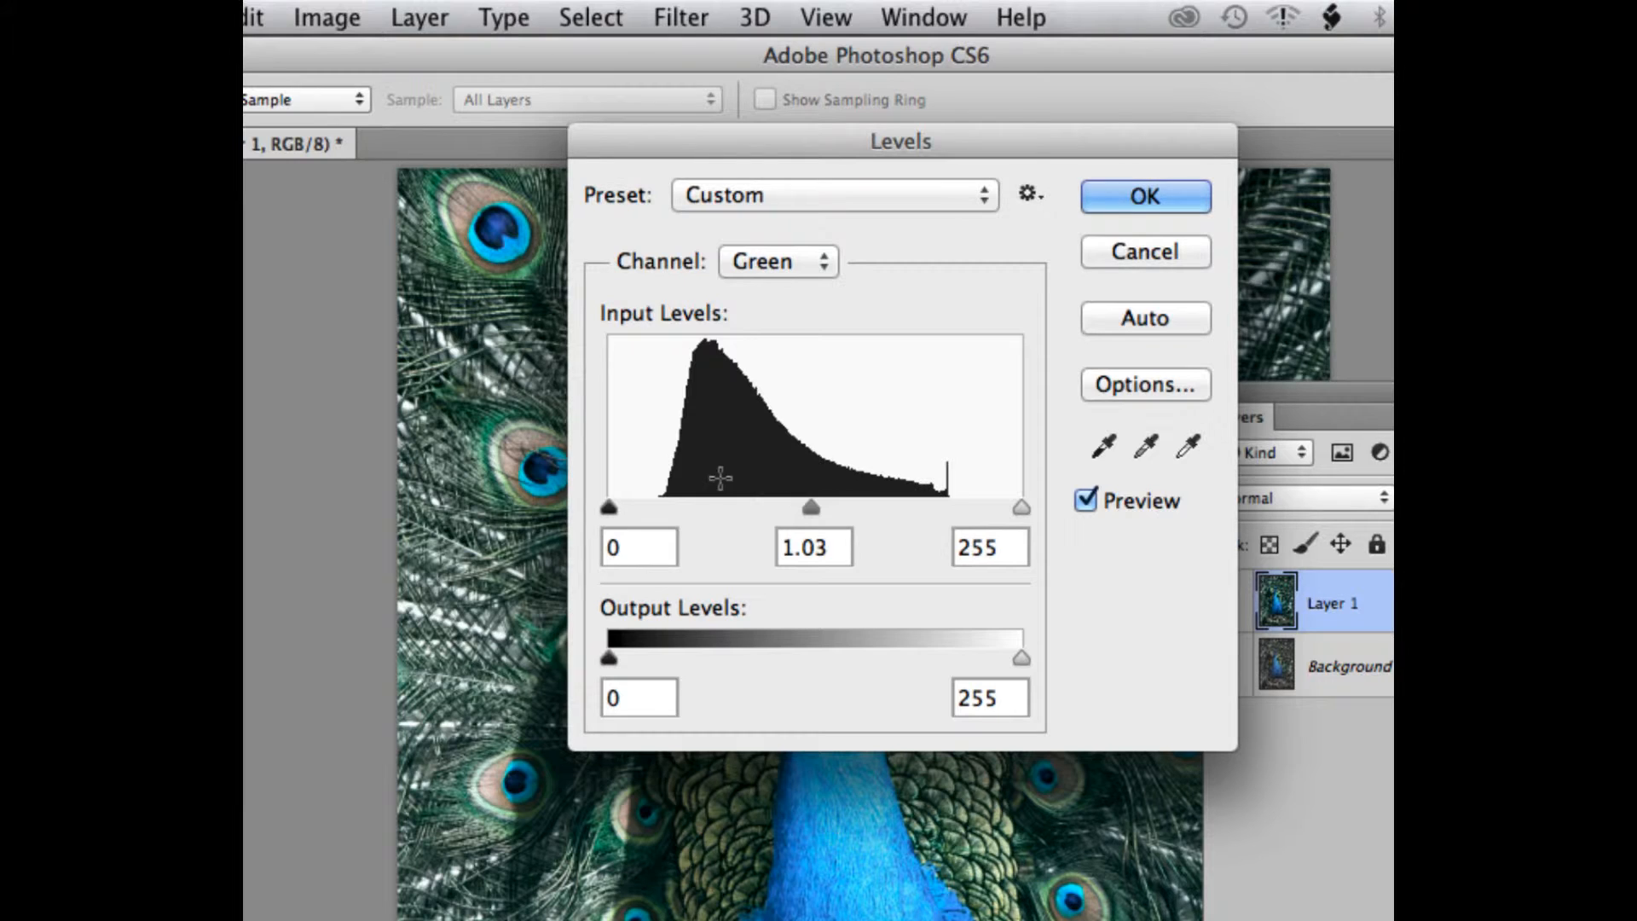
left_click(787, 258)
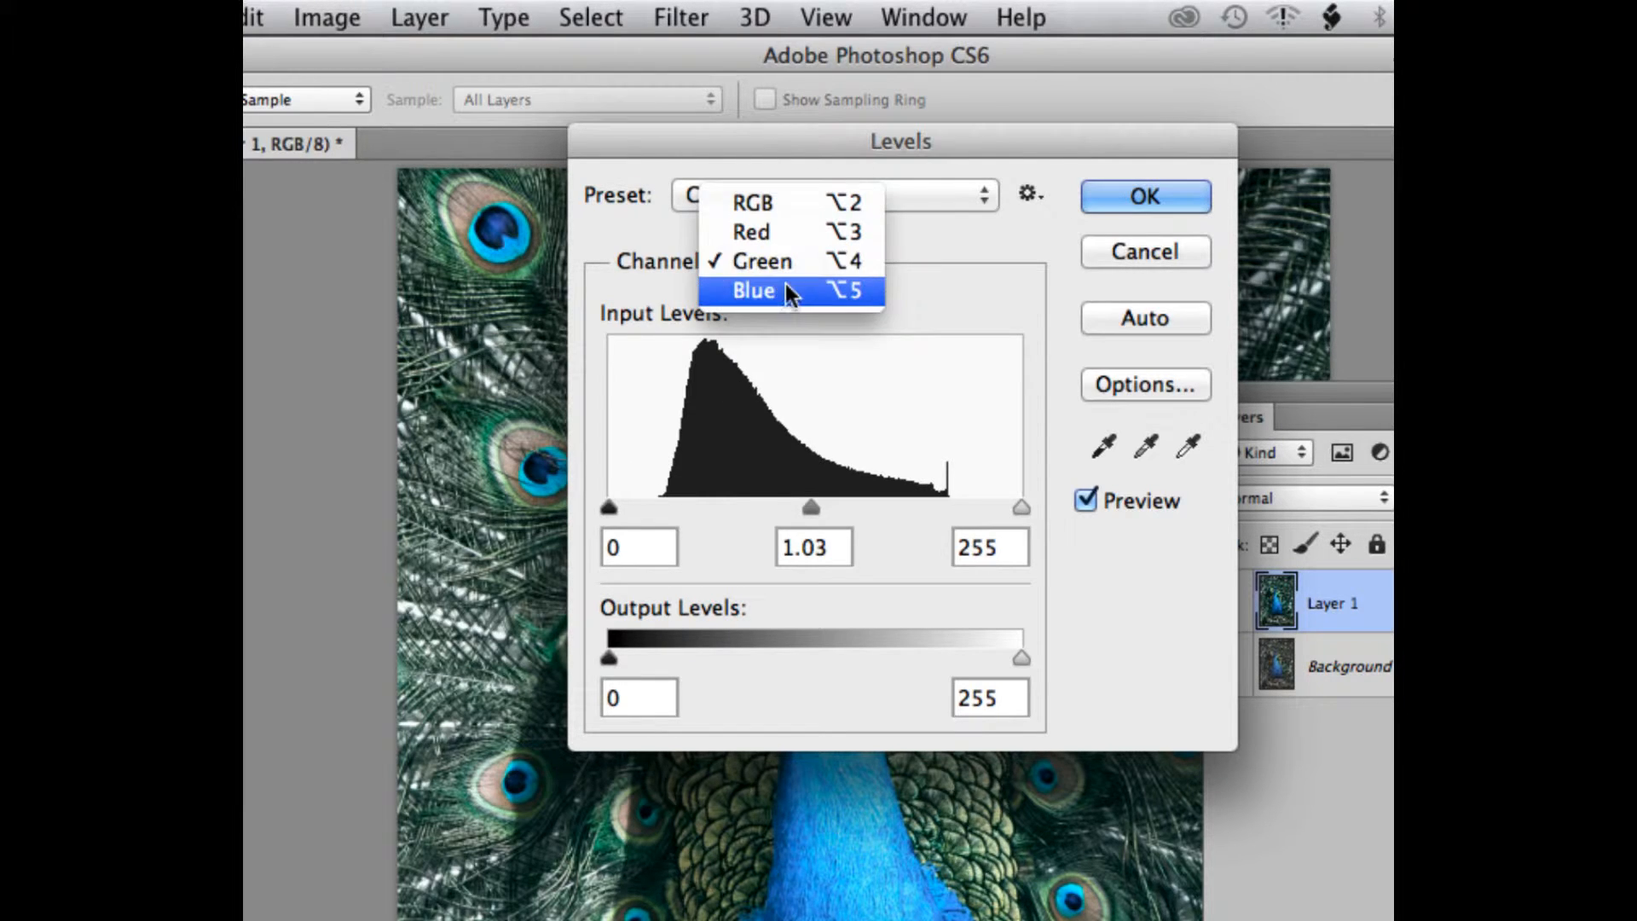
left_click(785, 285)
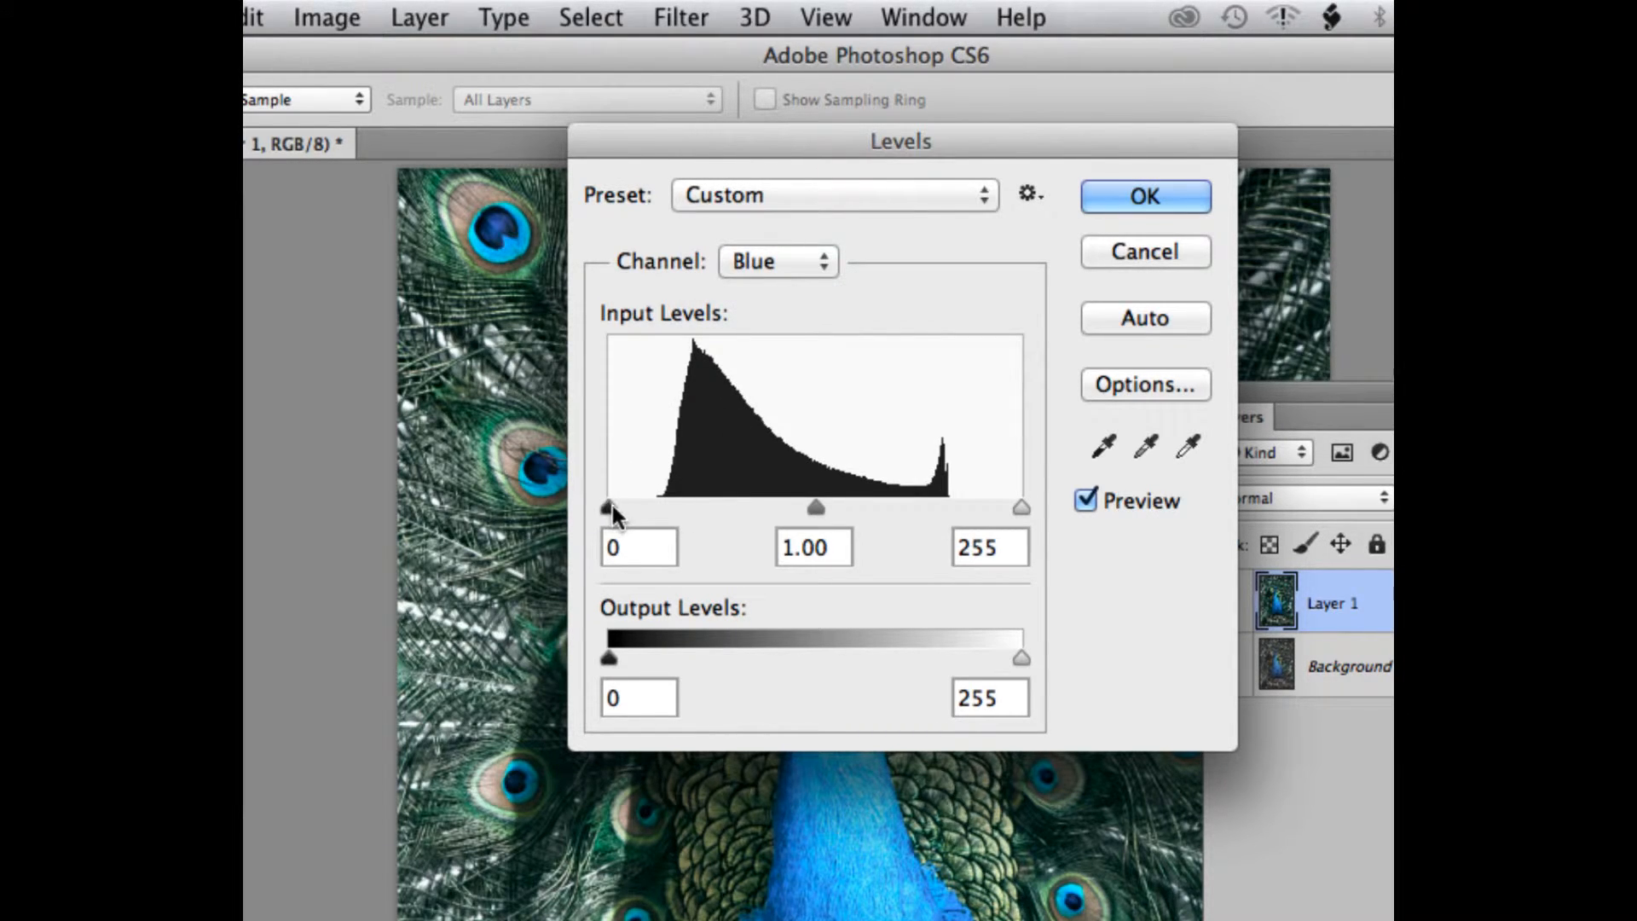
left_click_drag(611, 503, 571, 502)
mouse_move(1021, 507)
left_mouse_down()
mouse_move(932, 509)
mouse_move(1011, 504)
left_mouse_up()
left_click_drag(608, 508, 617, 499)
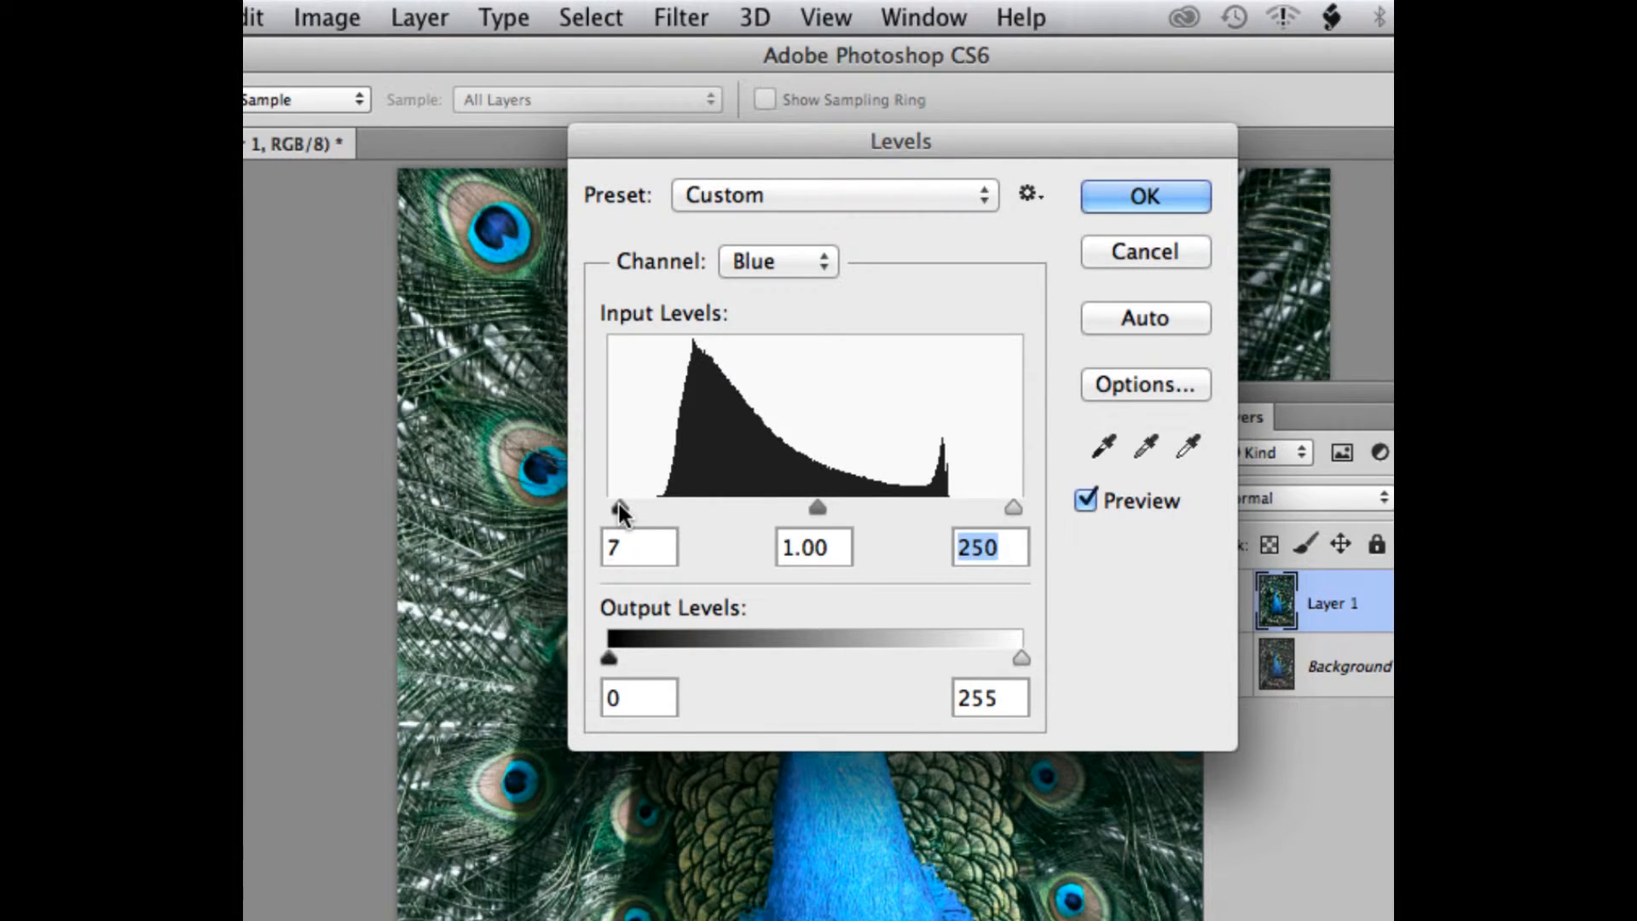
double_click(614, 546)
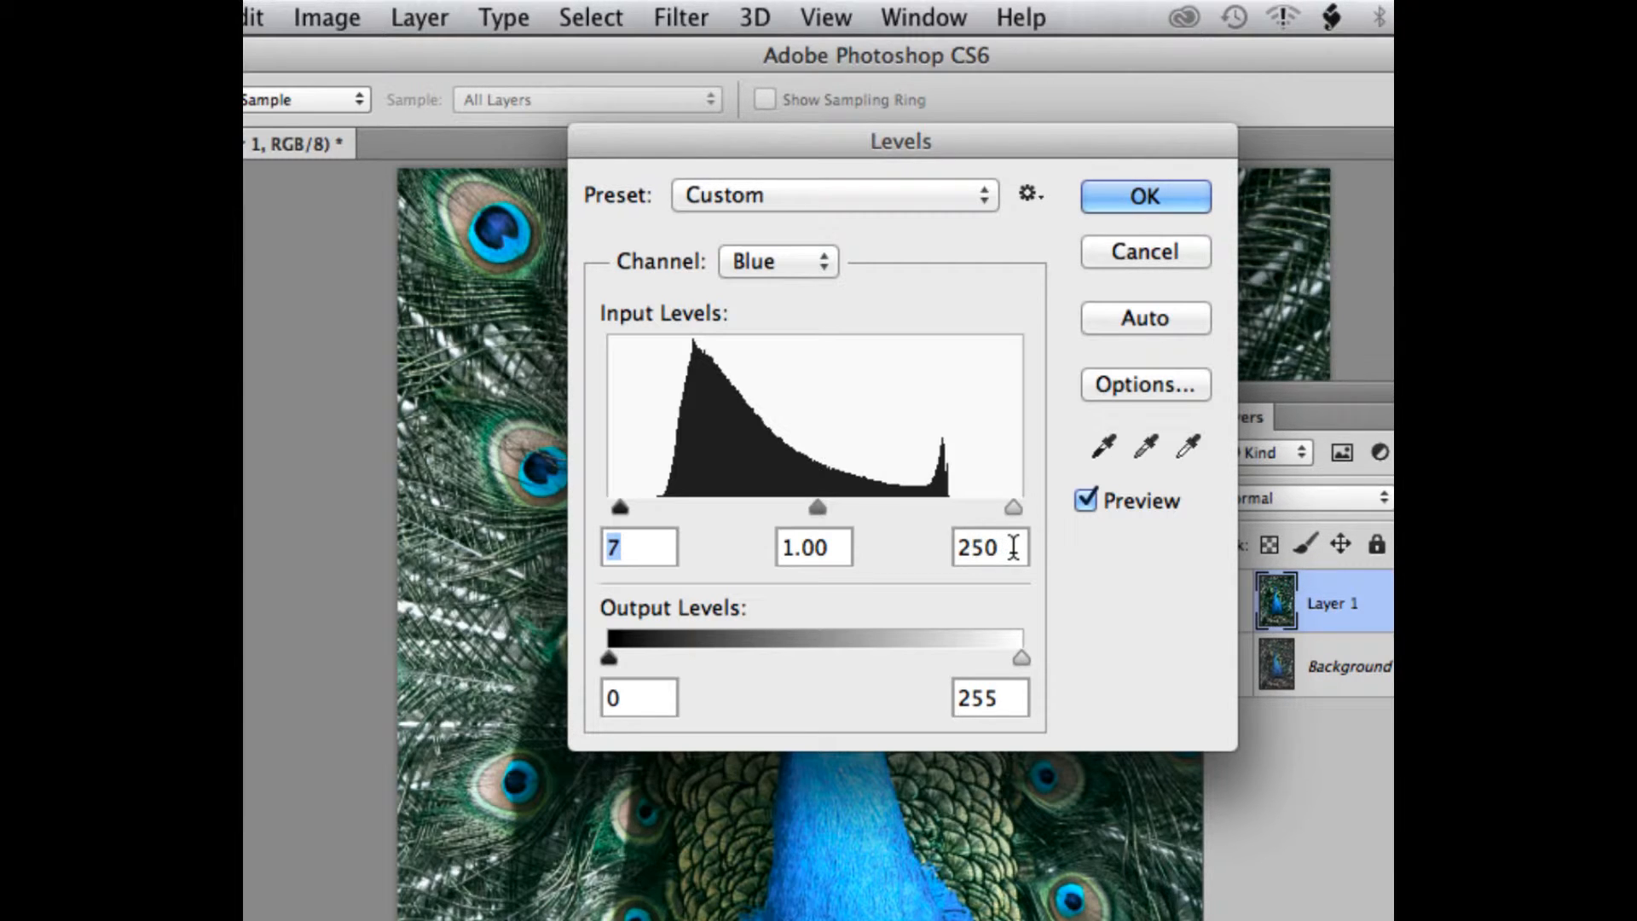
Step: Recheck the Green and Red channel input levels and apply the Levels adjustment to Layer 1
left_click(781, 259)
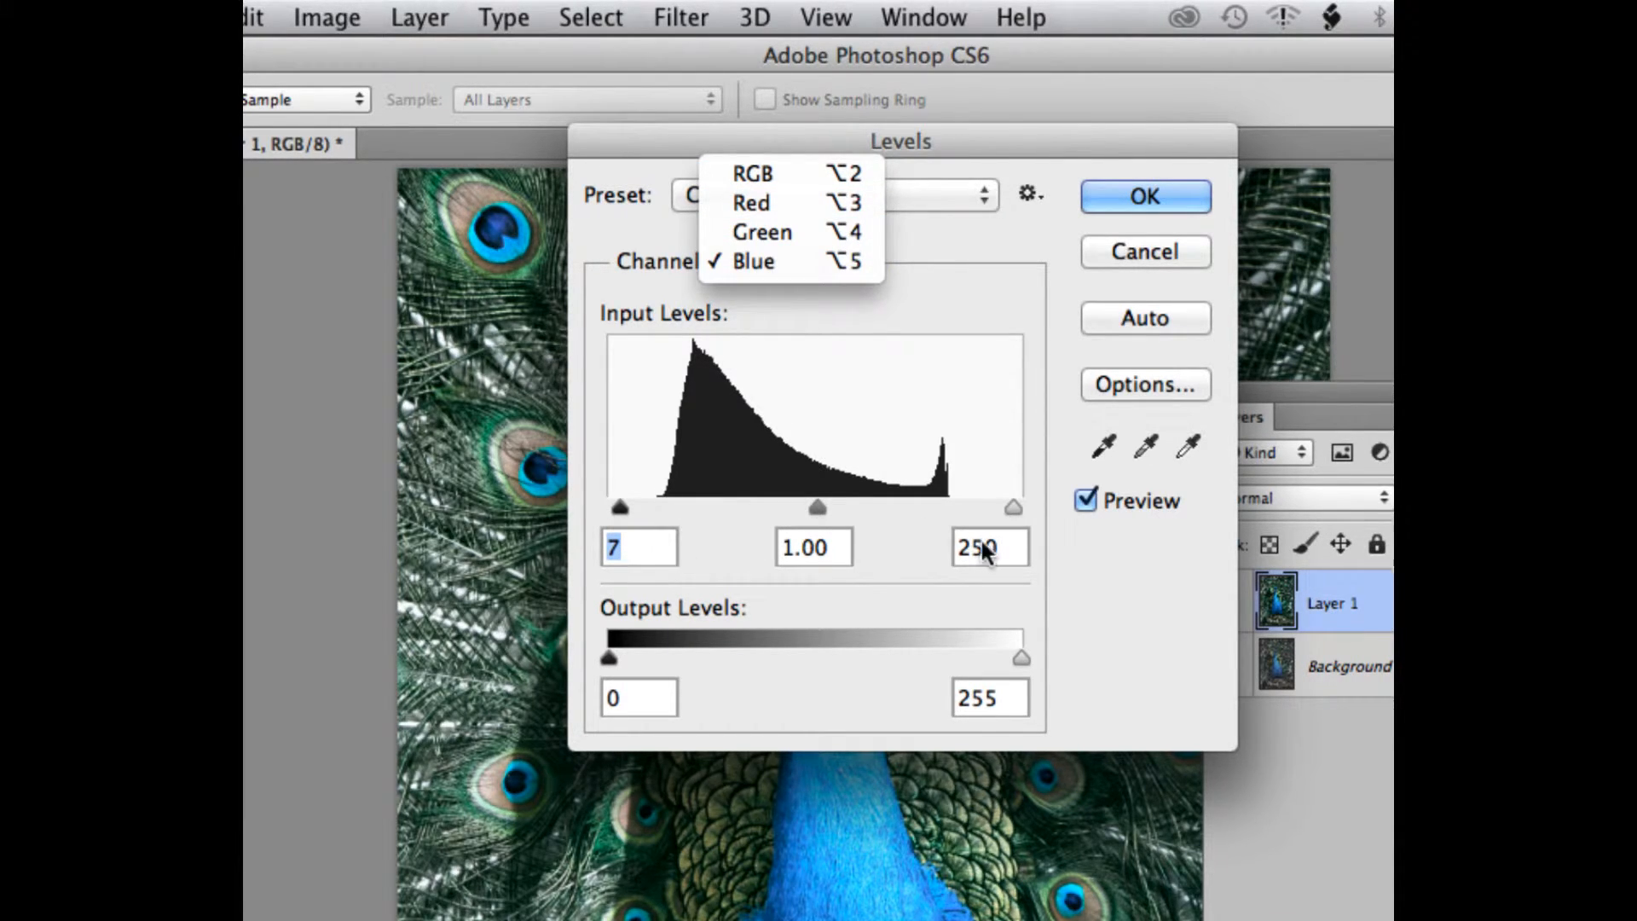
left_click(775, 232)
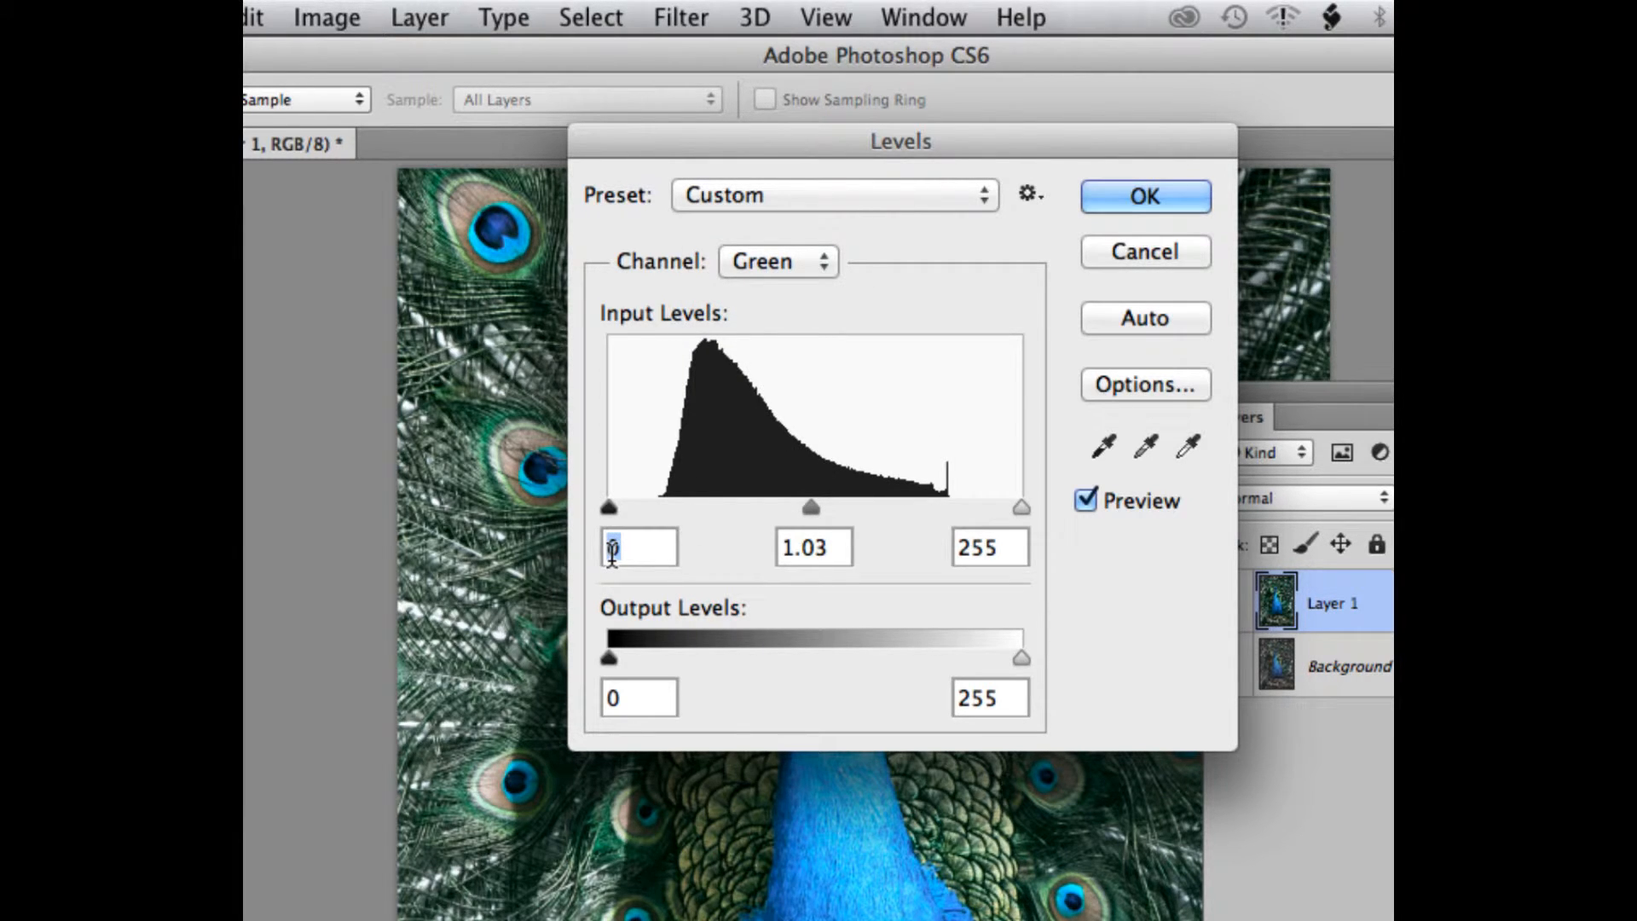
left_click(793, 261)
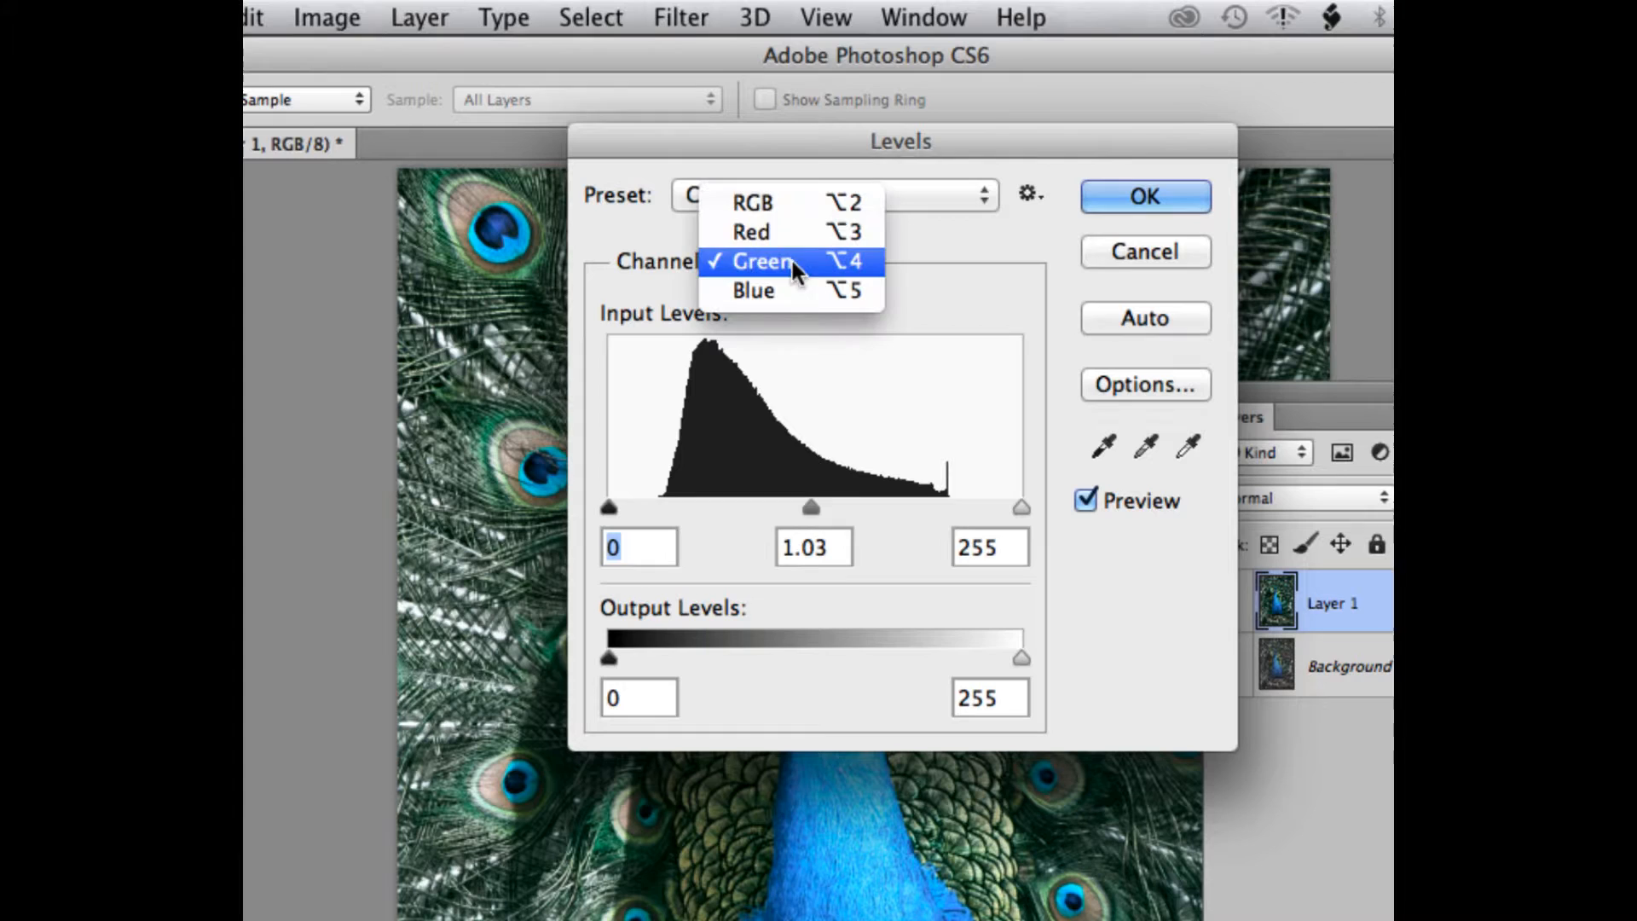
left_click(752, 229)
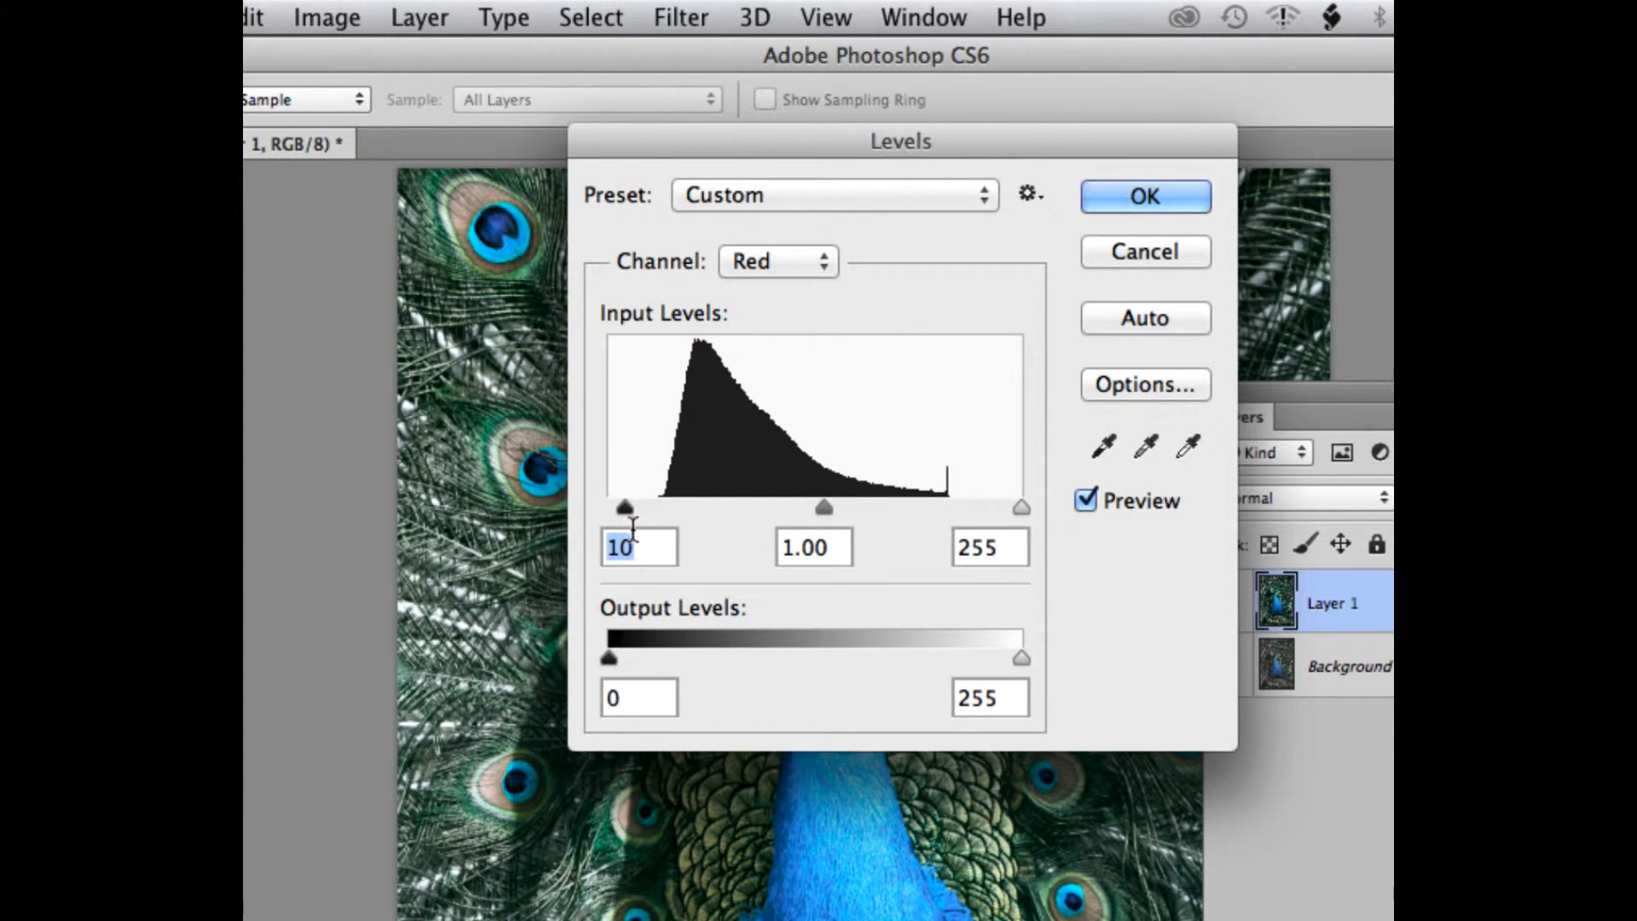
left_click(1124, 198)
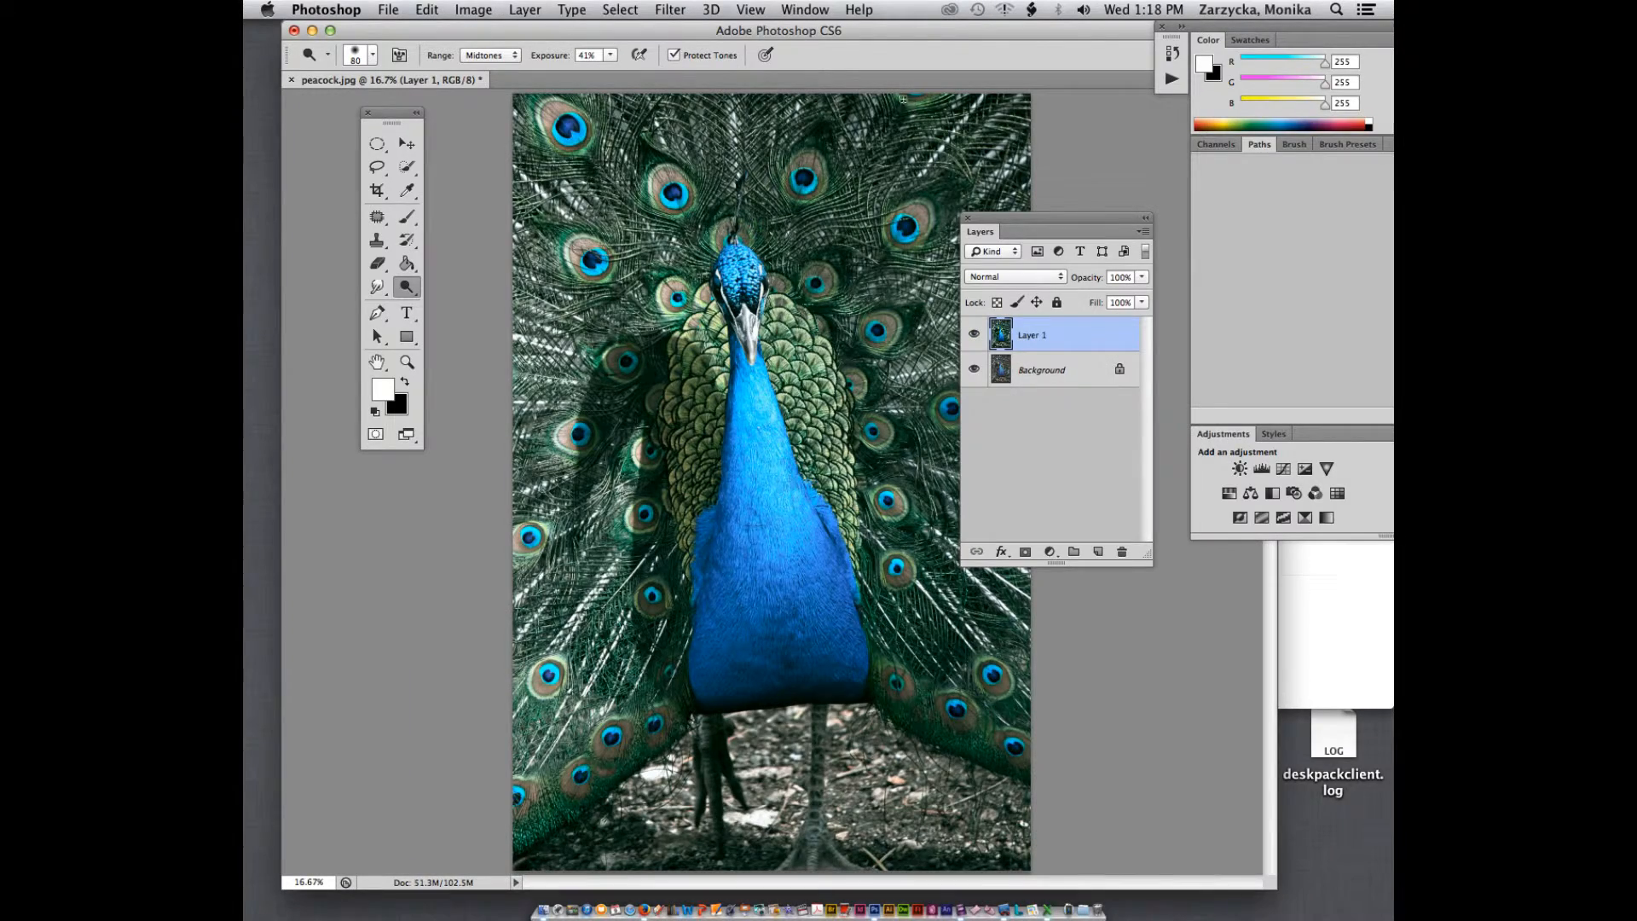
Step: Compare the photo before and after the correction by toggling Layer 1's visibility, leaving the layer shown
left_click(974, 334)
left_click(974, 334)
left_click(974, 335)
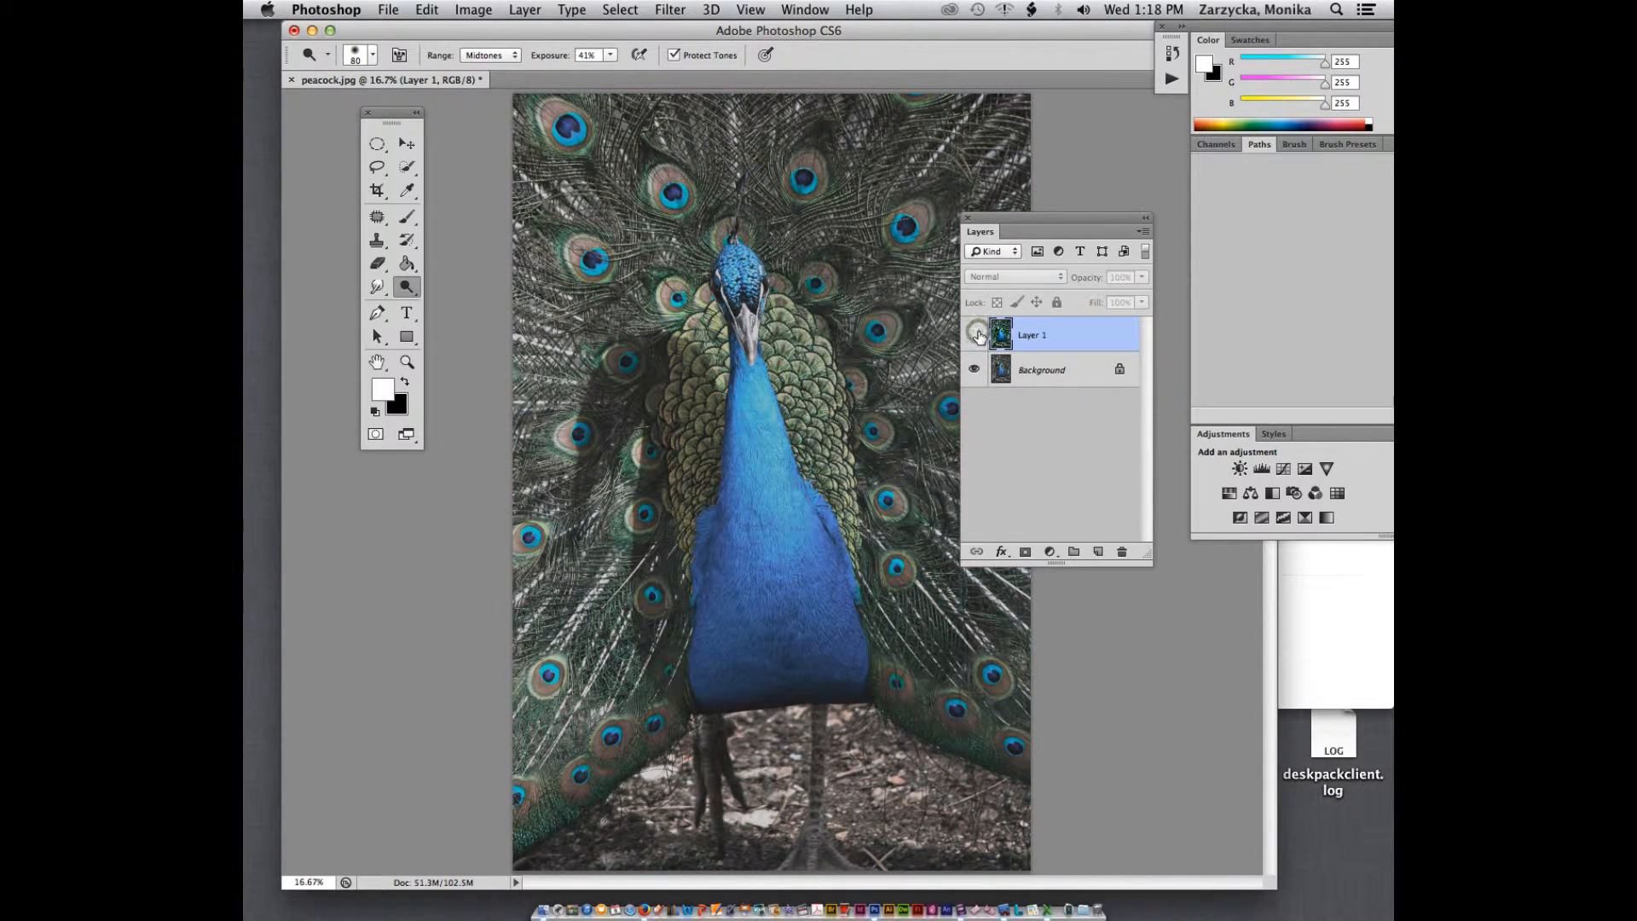
left_click(975, 334)
left_click(975, 334)
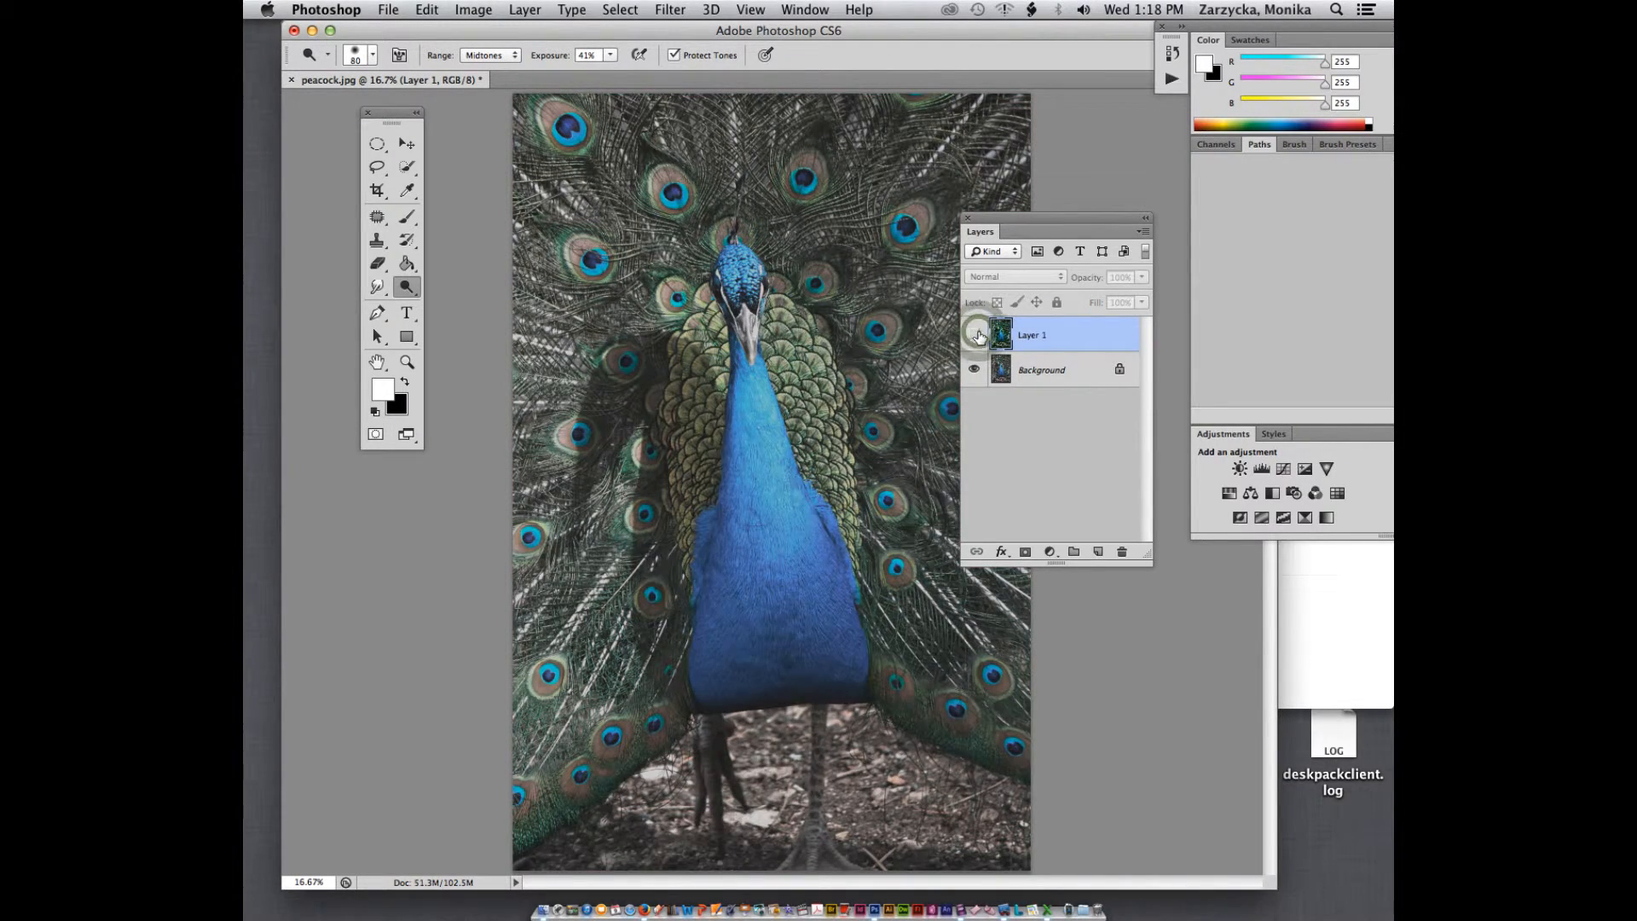
left_click(976, 334)
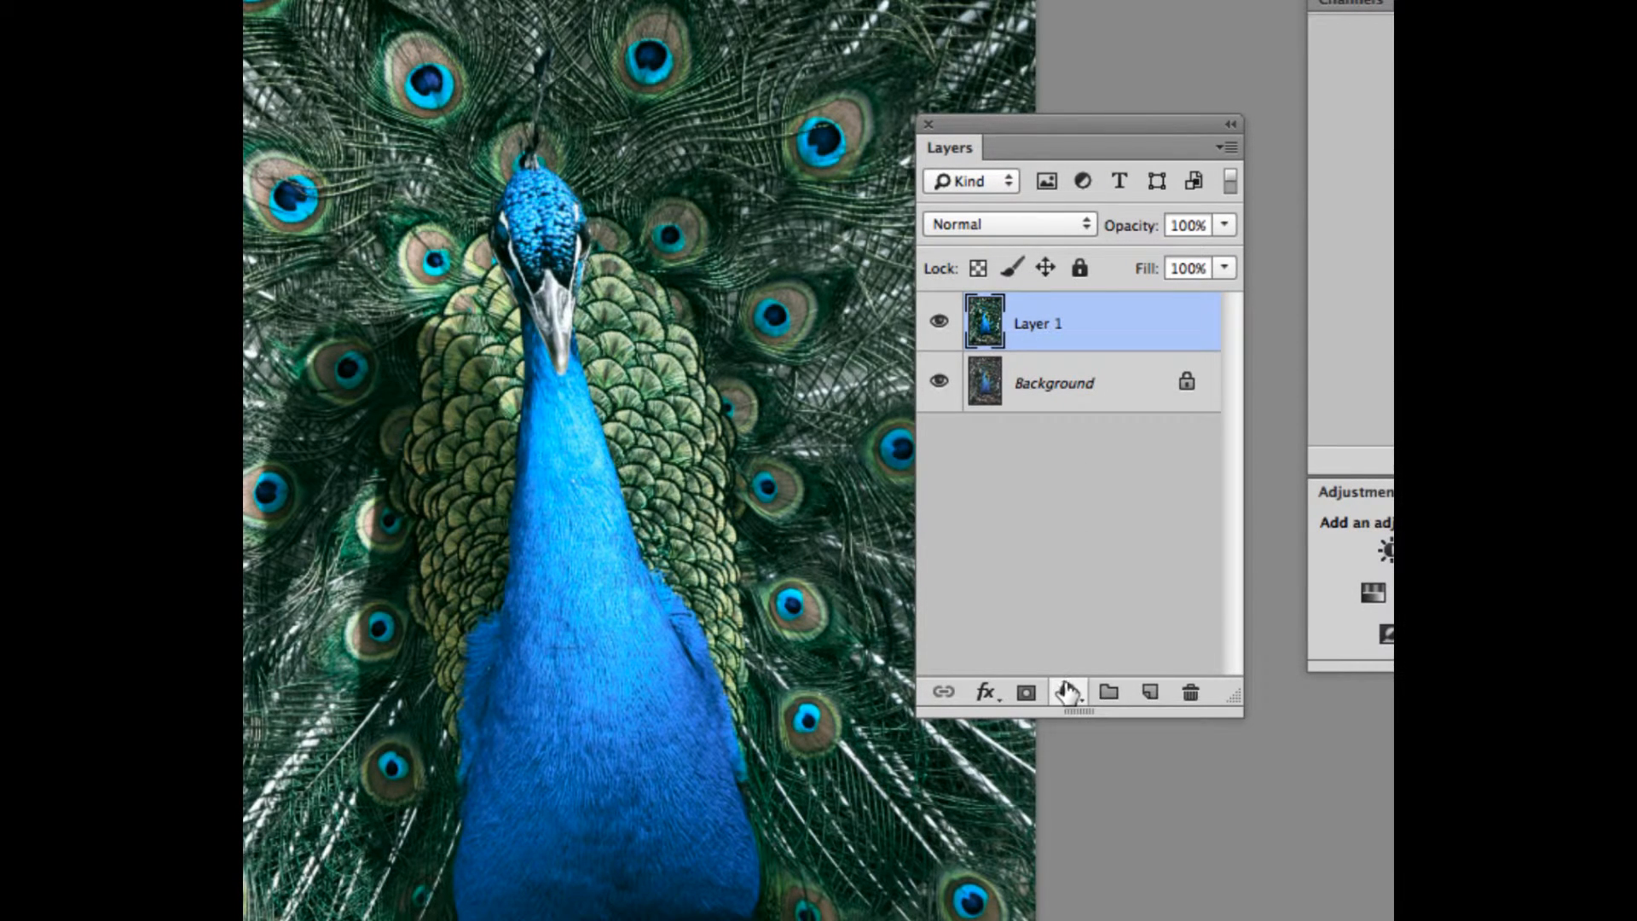
Step: Add a Curves adjustment layer above Layer 1 and place its properties beside the layer list
left_click(1065, 690)
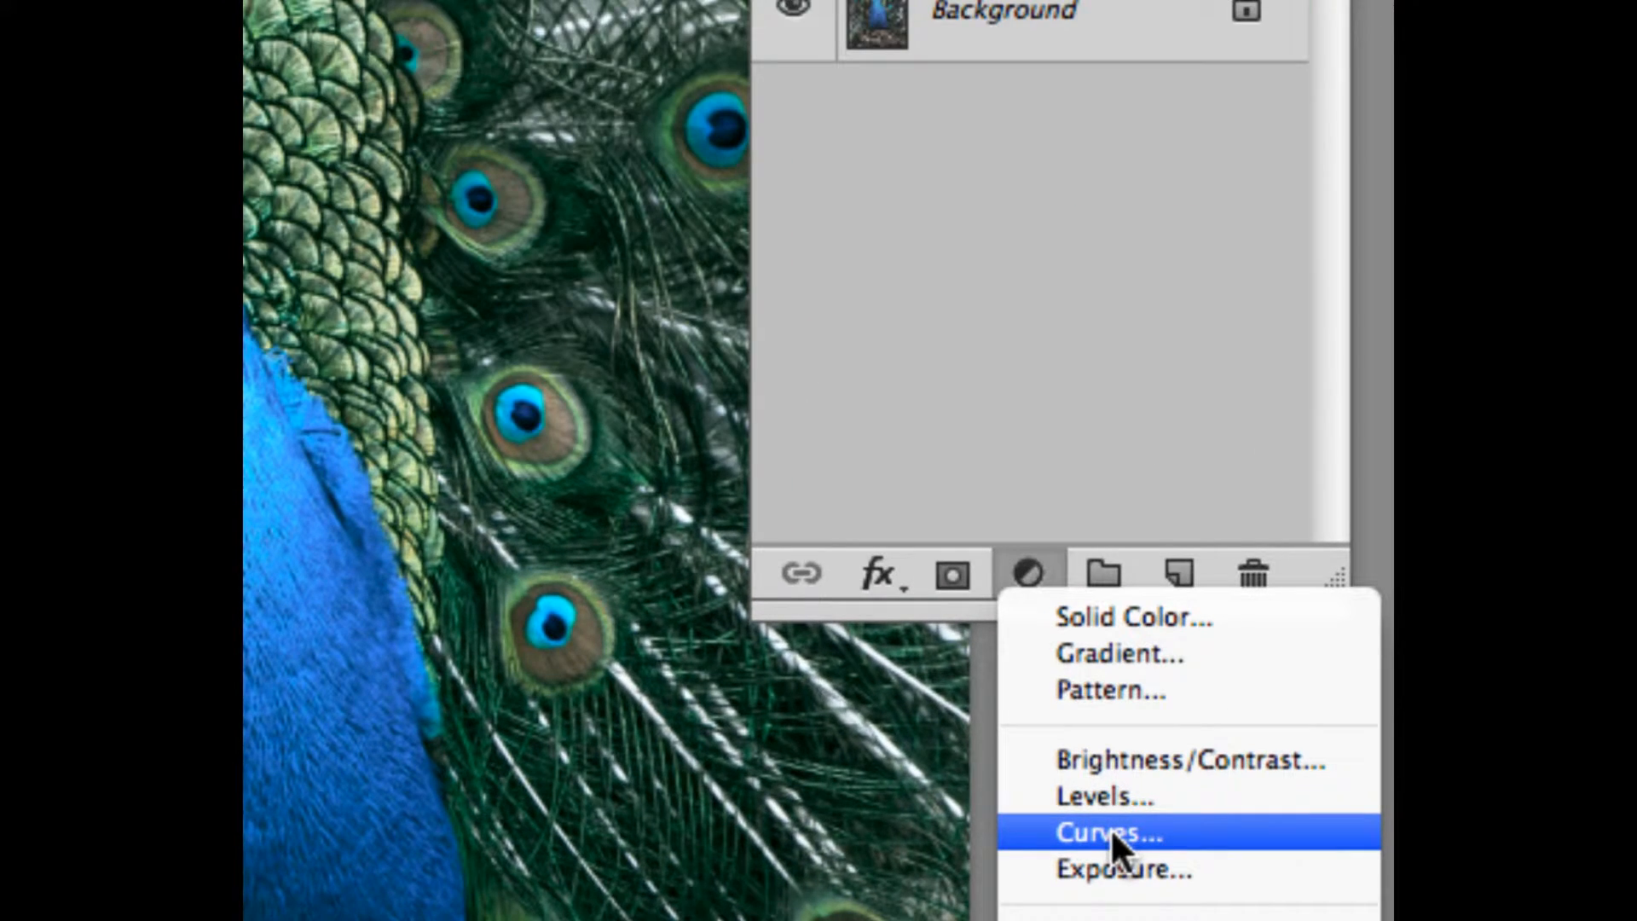
left_click(1111, 833)
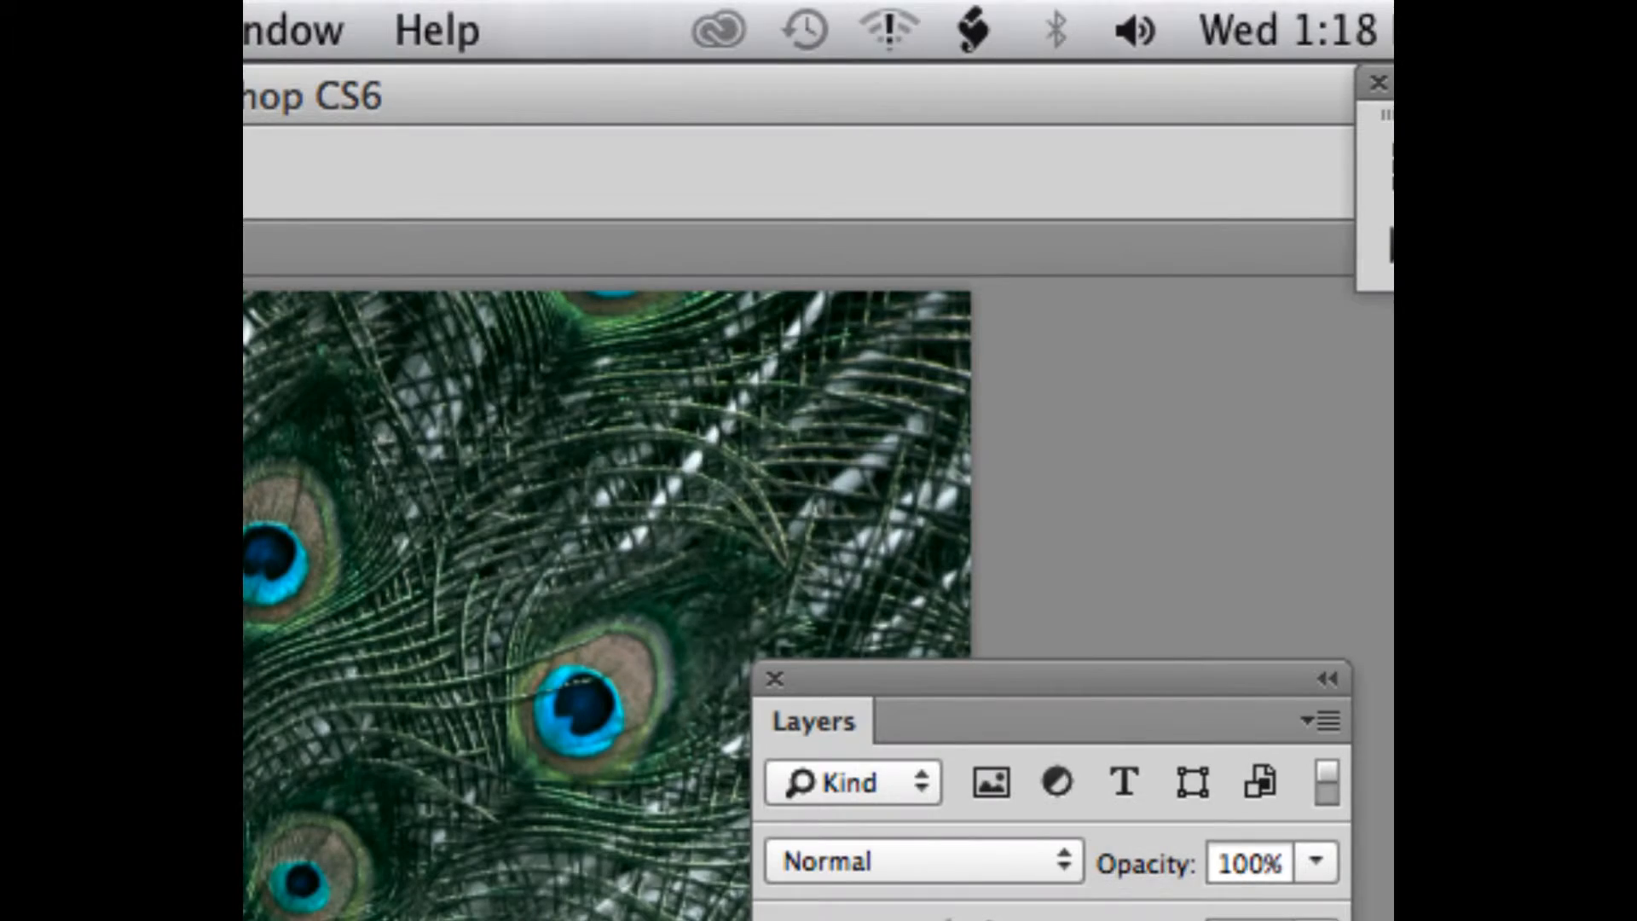
left_click_drag(247, 358, 672, 142)
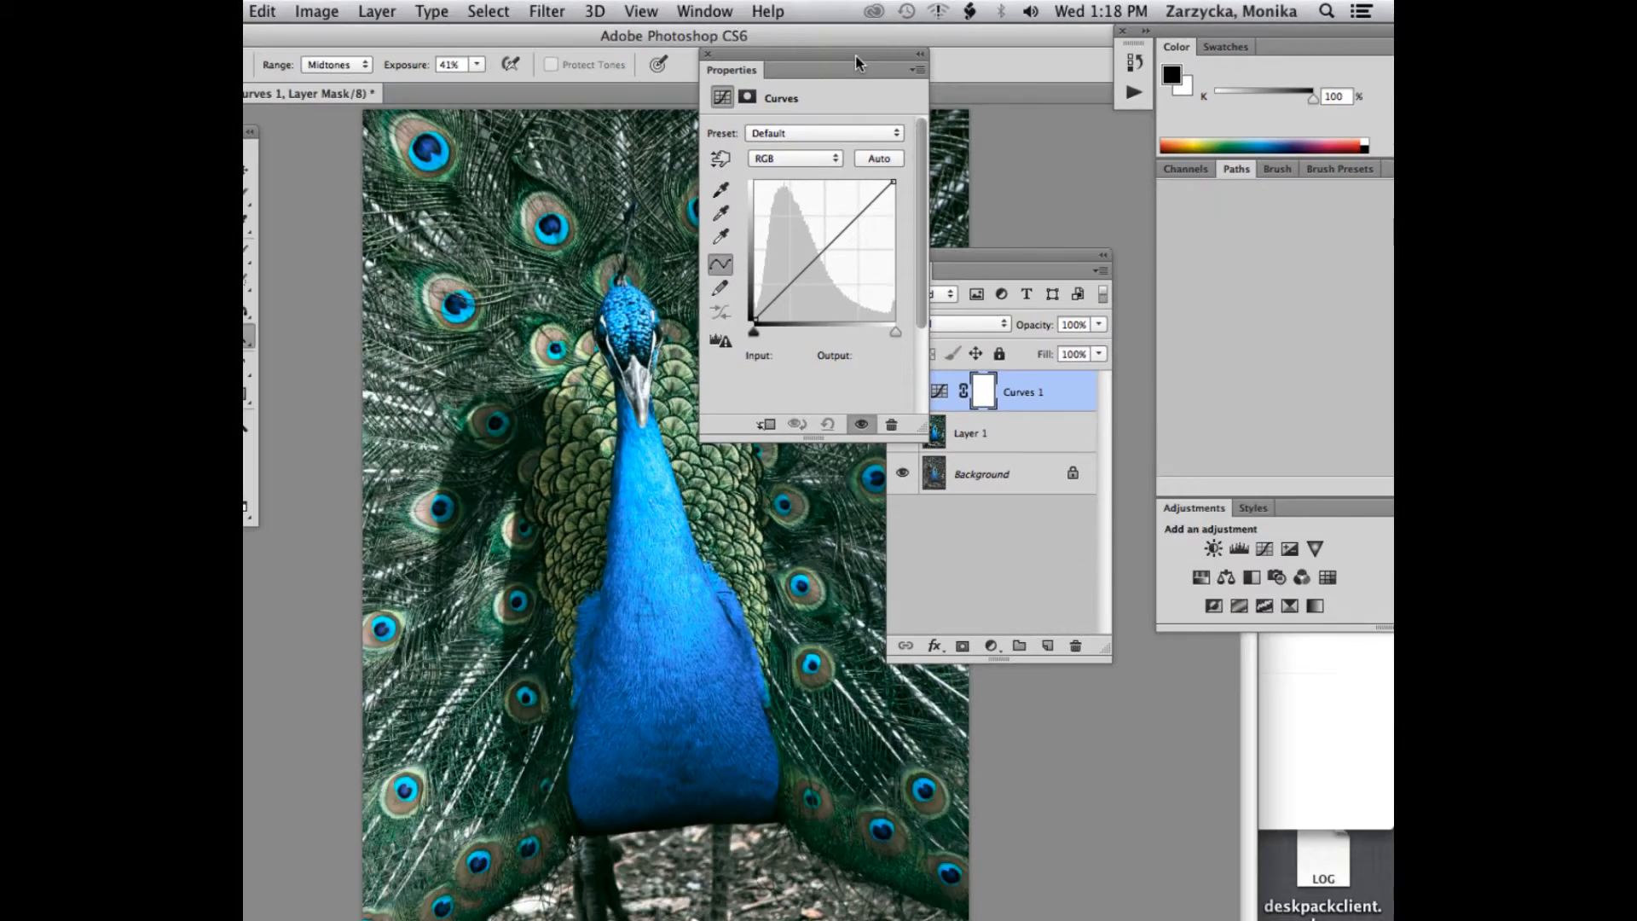
left_click_drag(856, 54, 829, 118)
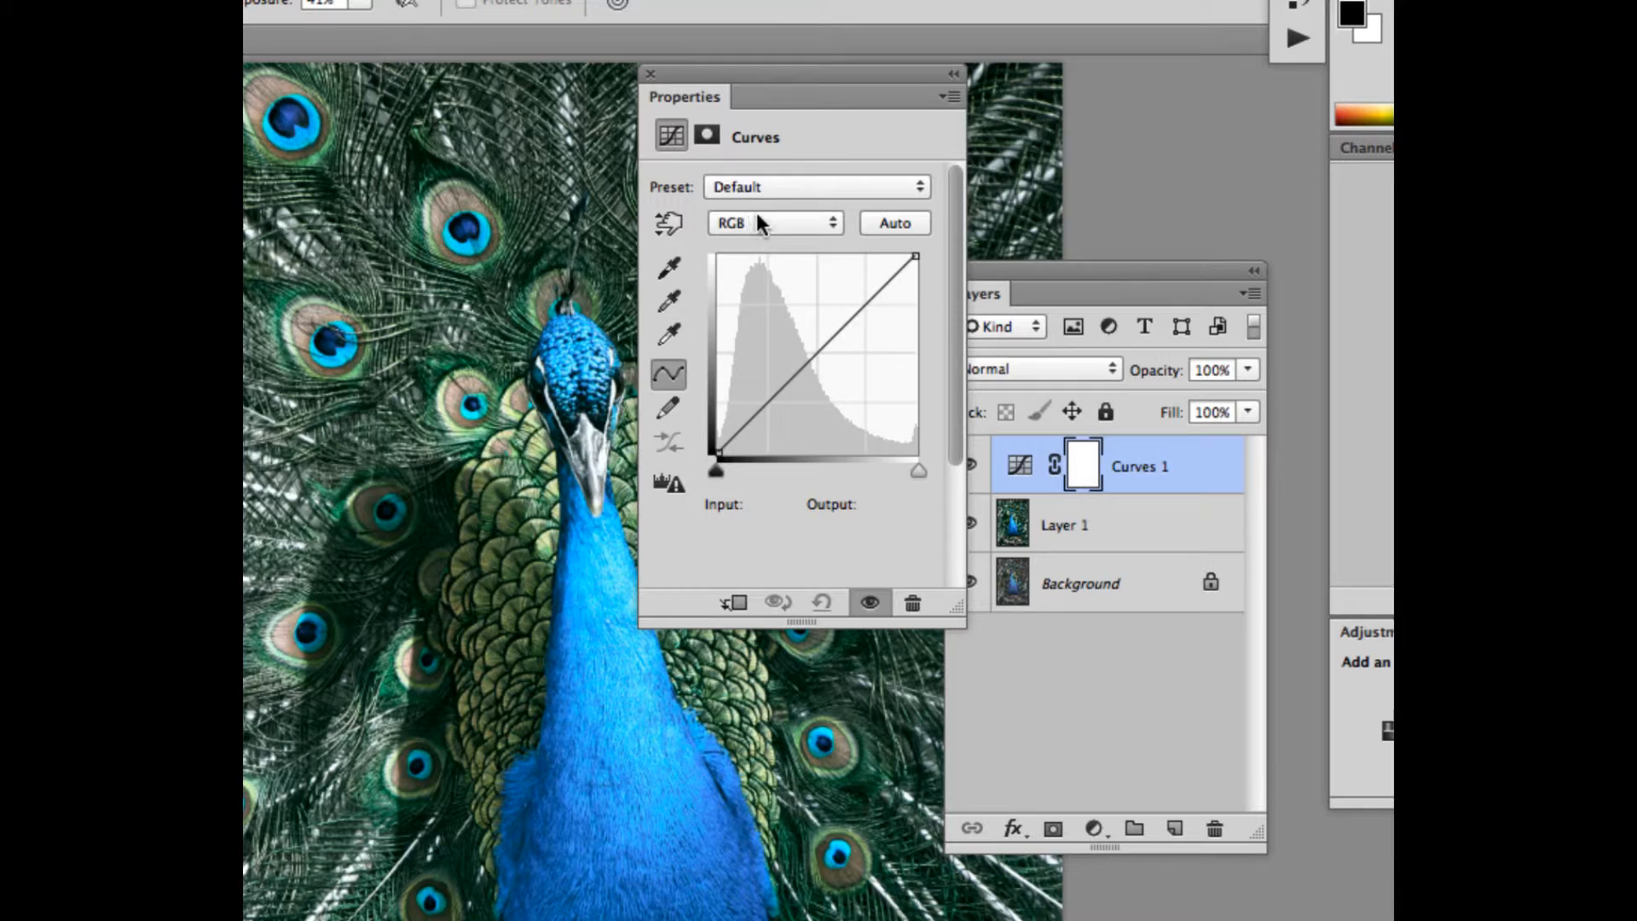
Step: Try the Cross Process, Lighter and Strong Contrast curve presets and return the preset to Default
left_click(758, 199)
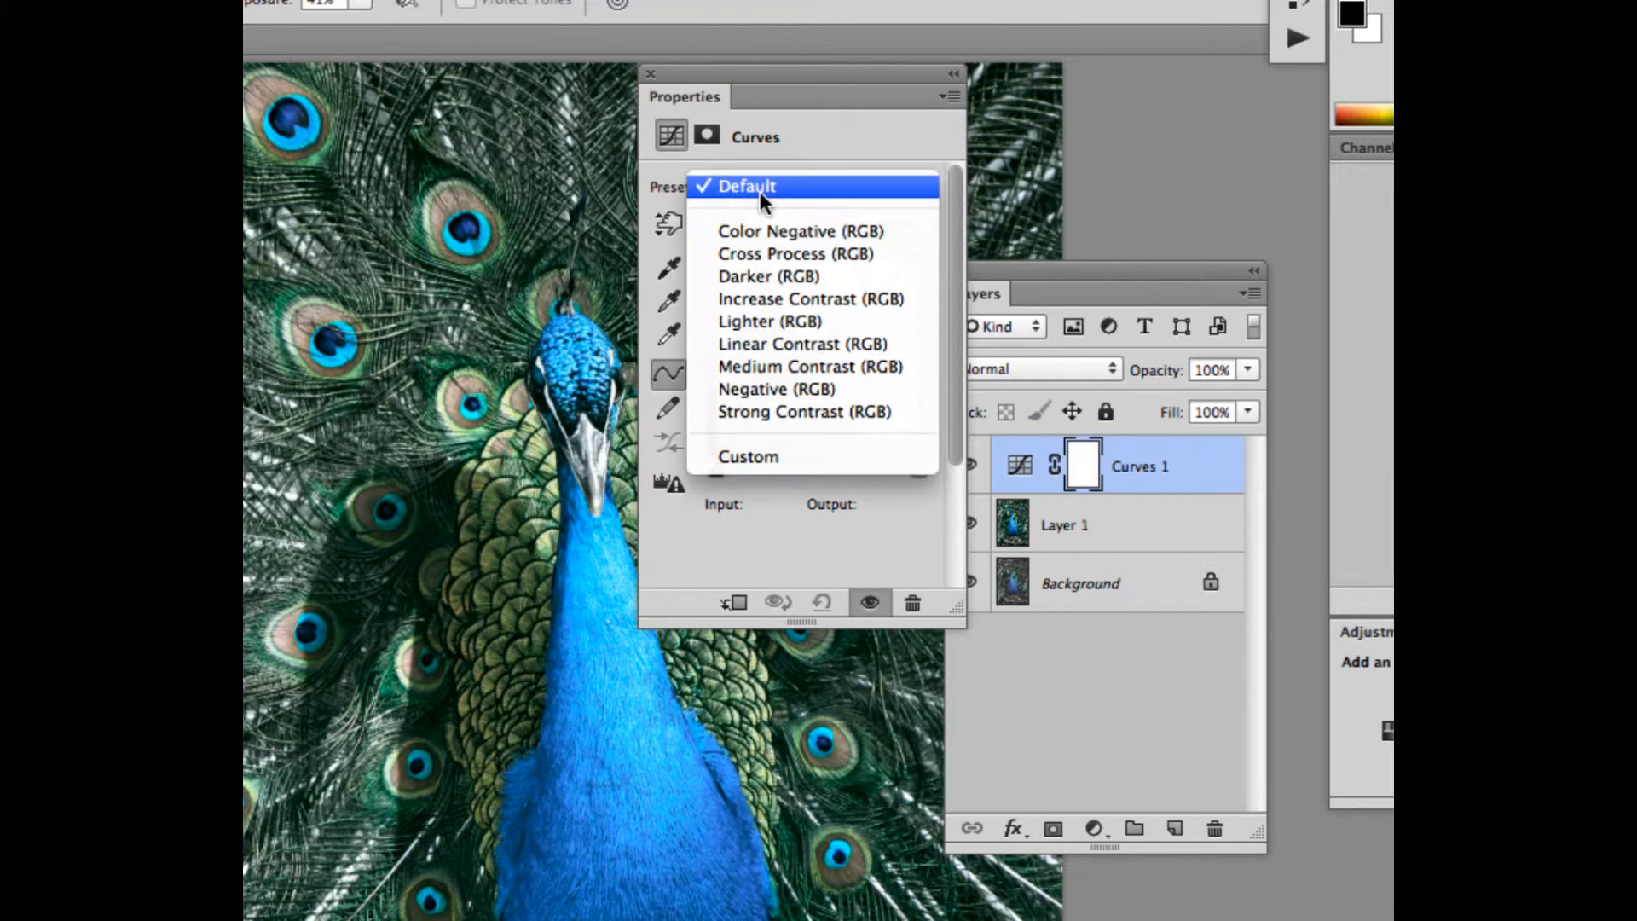
left_click(763, 256)
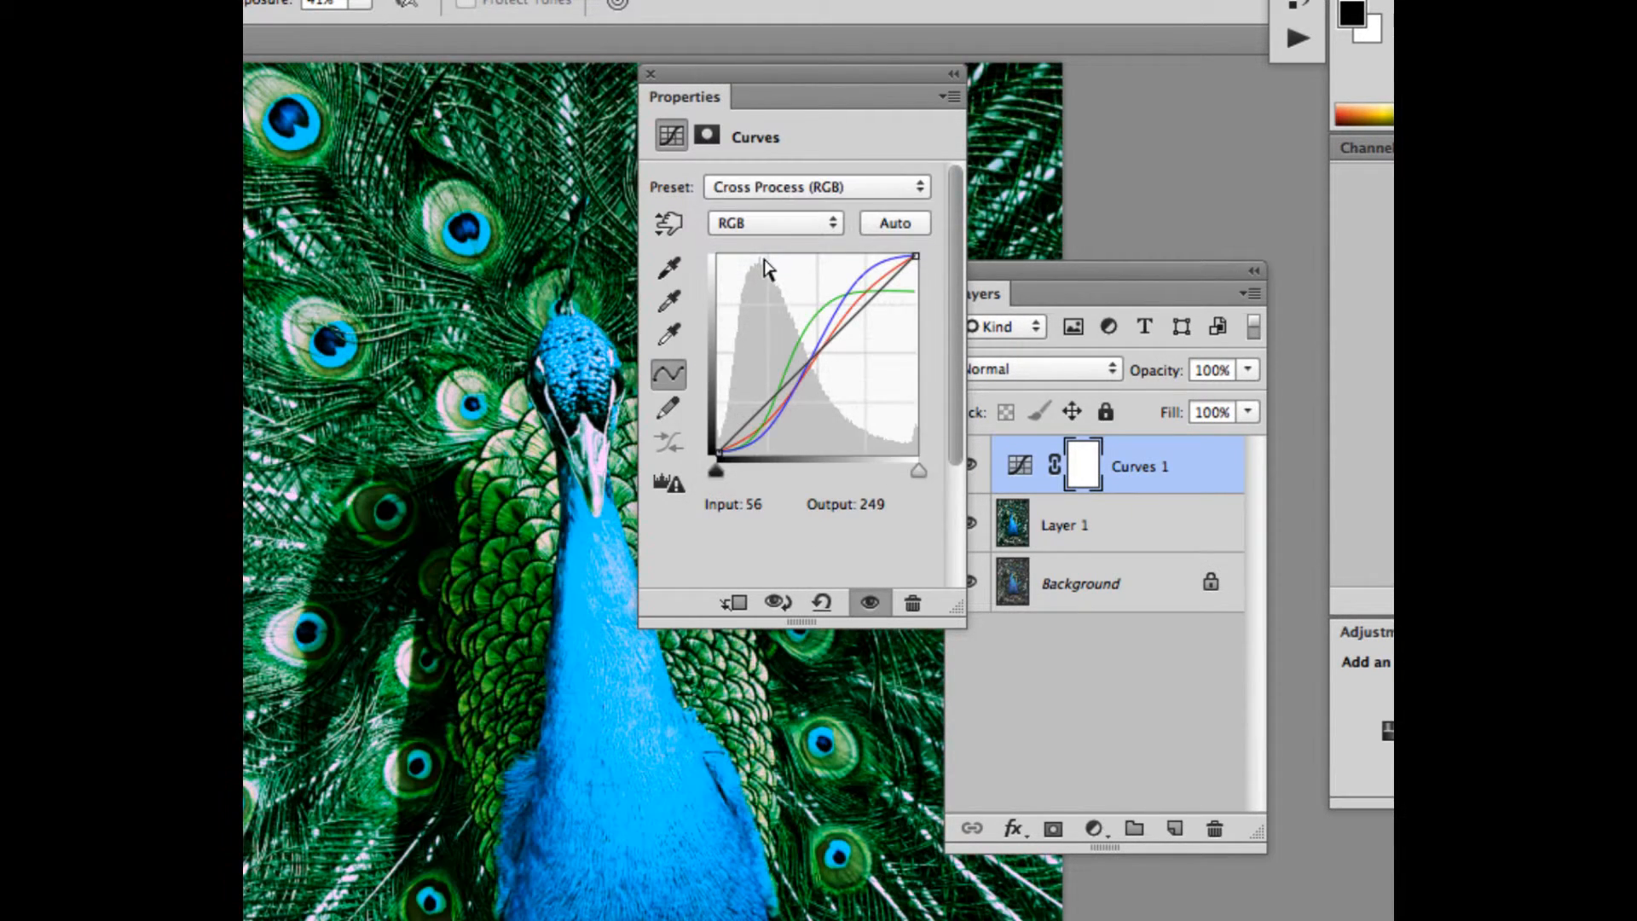
left_click(767, 186)
left_click(755, 253)
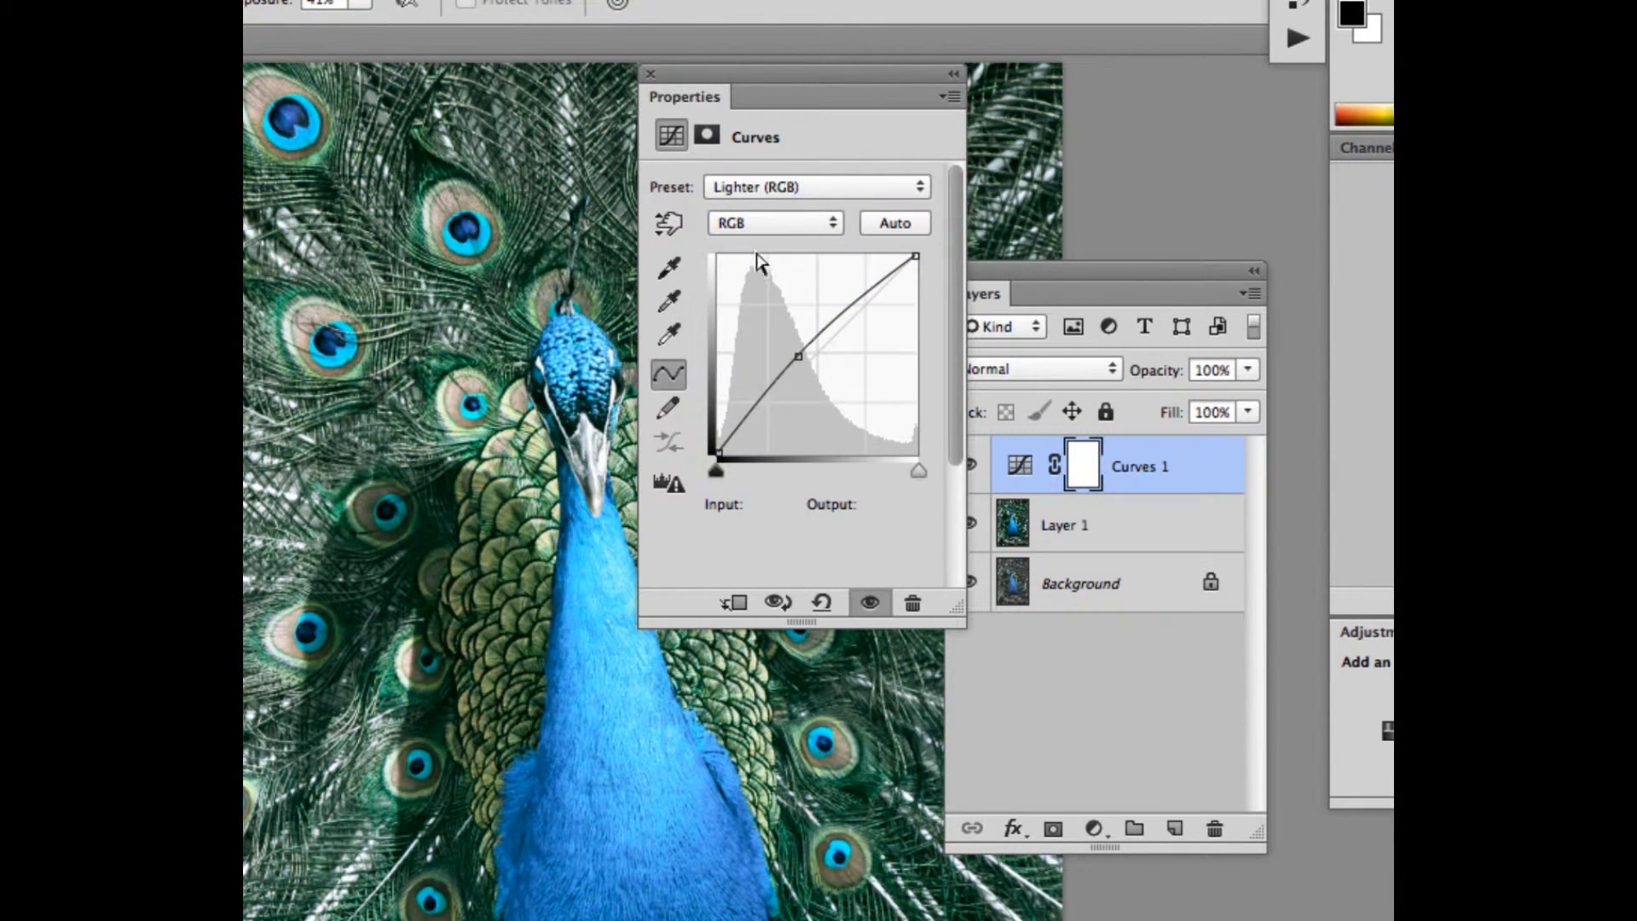
left_click(761, 187)
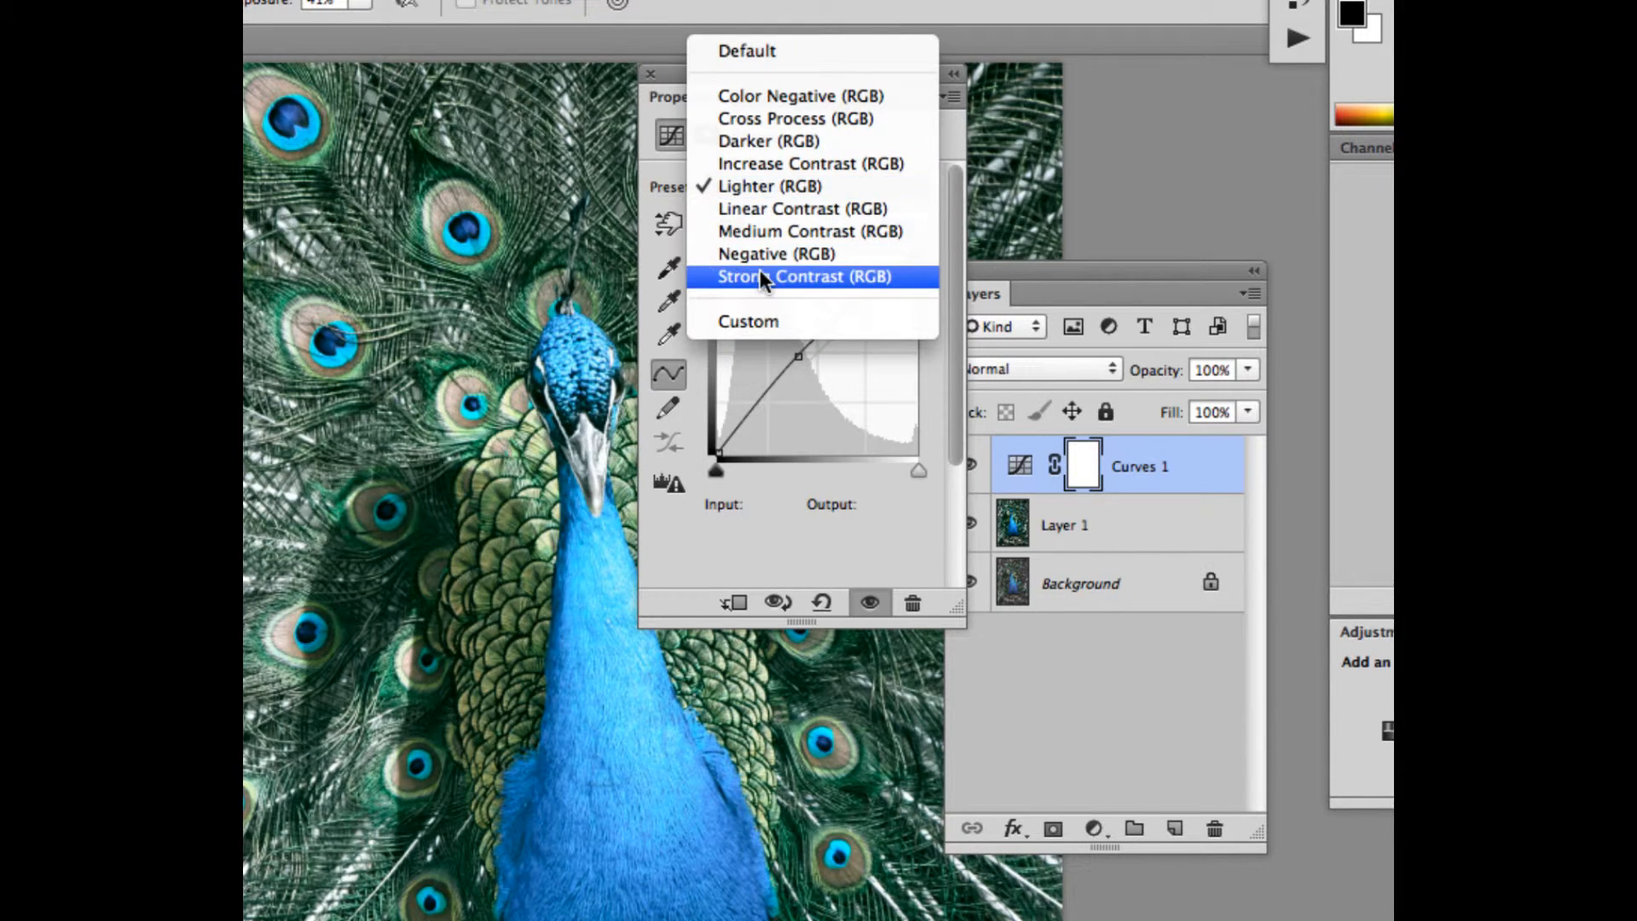
left_click(759, 269)
left_click(750, 185)
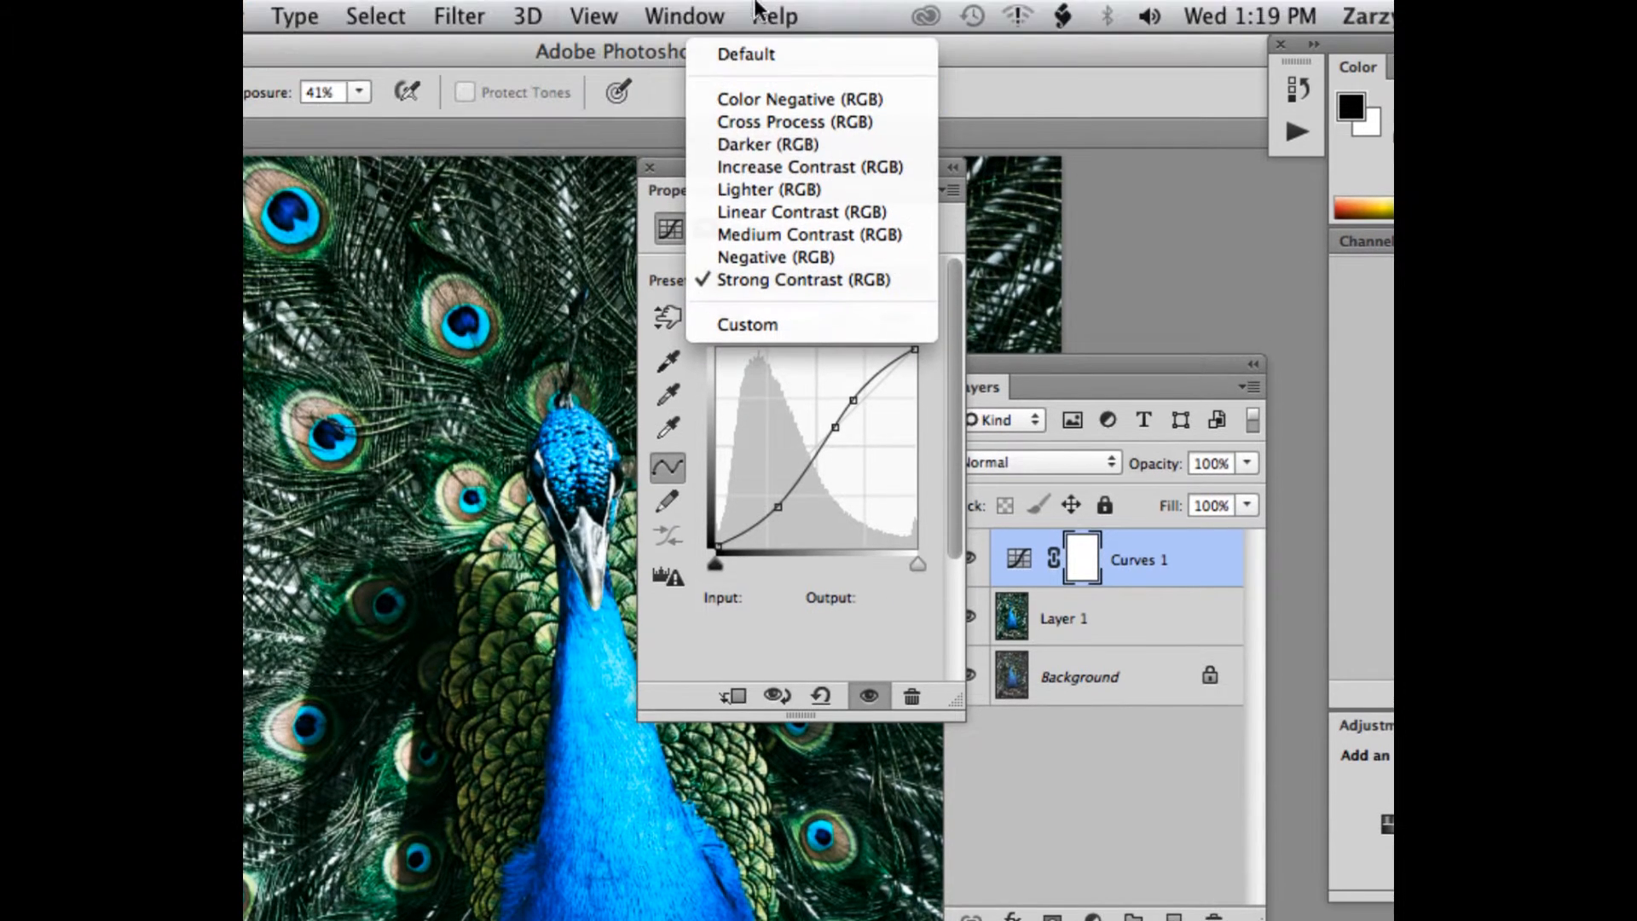
left_click(754, 0)
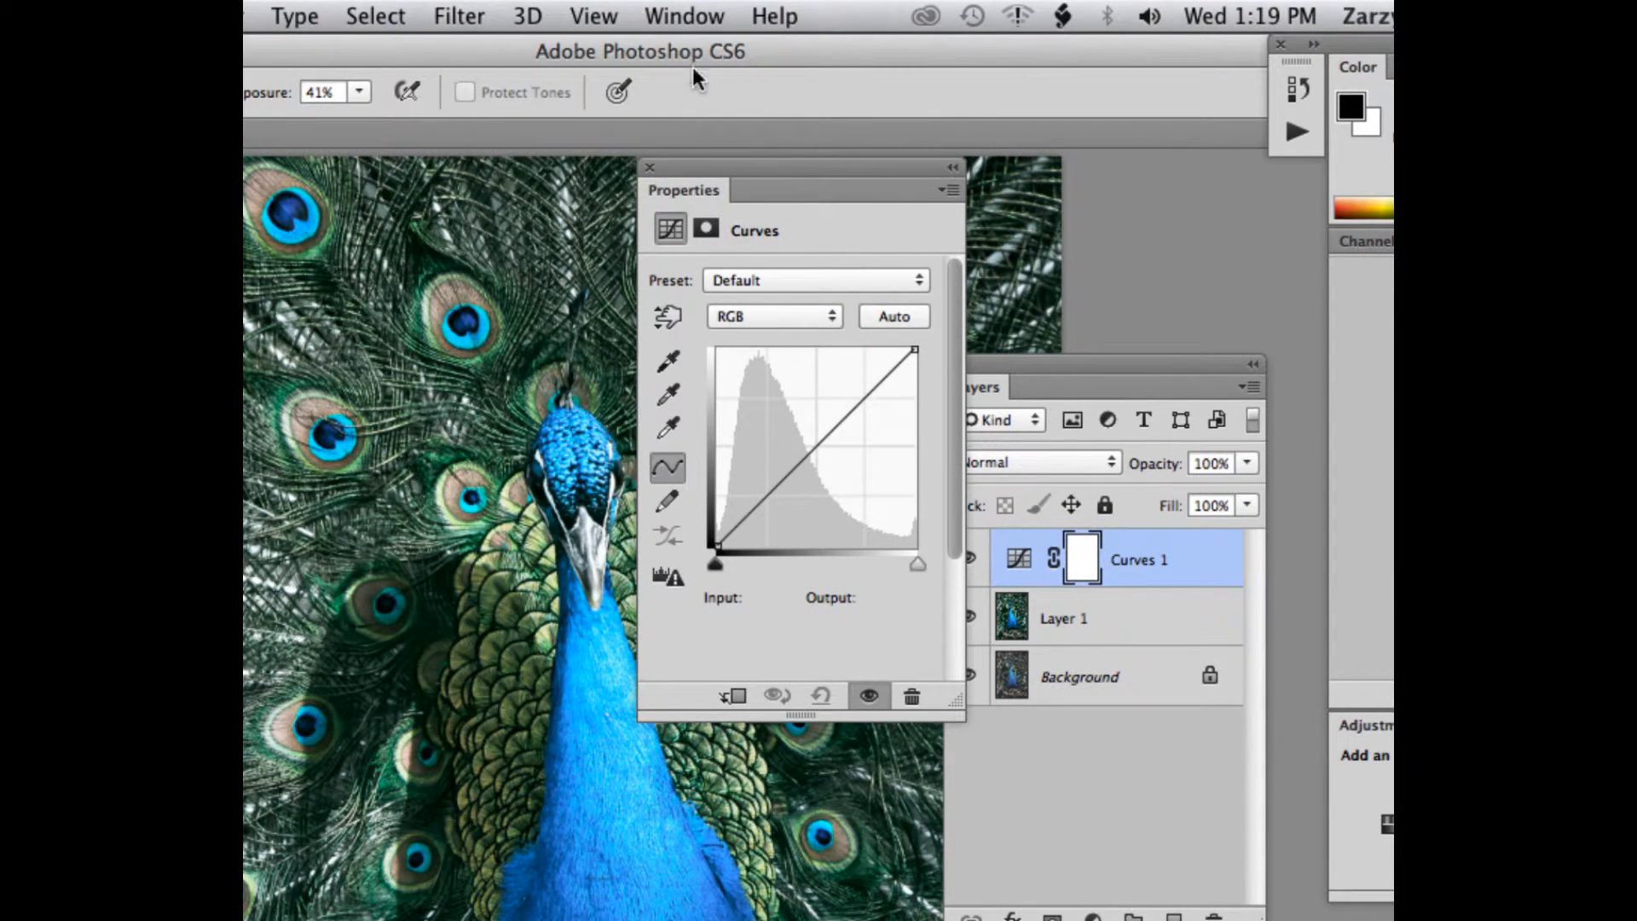
Step: Reposition the photo and curve settings, and bend the Red channel curve through a midtone point at input 125 and output 140
left_click_drag(693, 55, 761, 46)
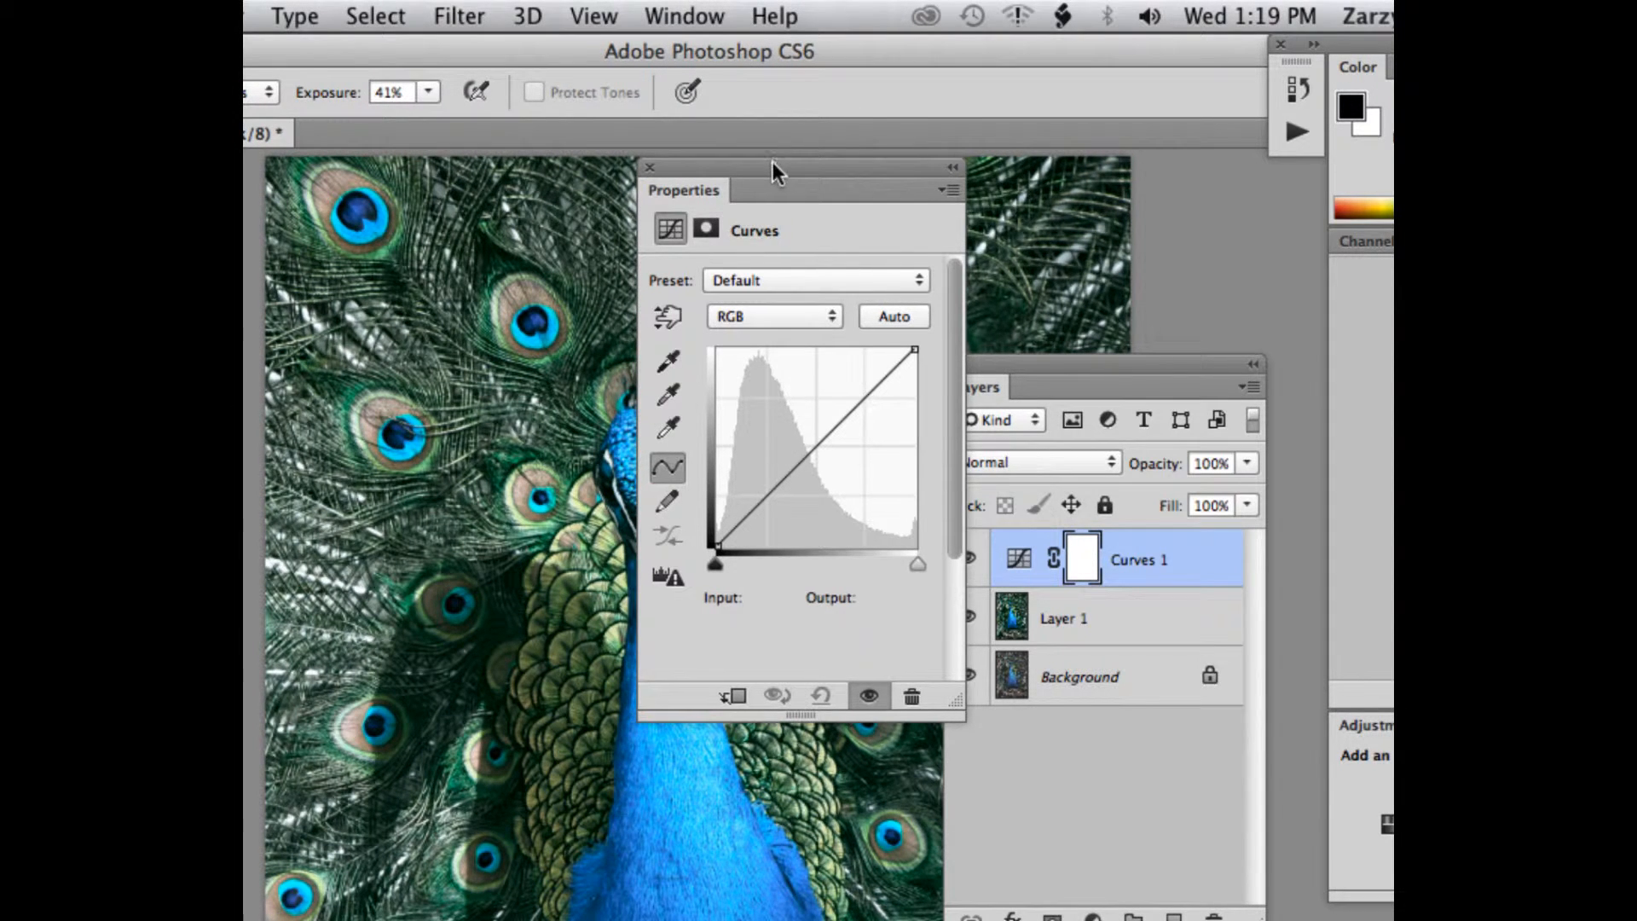
left_click_drag(773, 166, 849, 164)
left_click(848, 312)
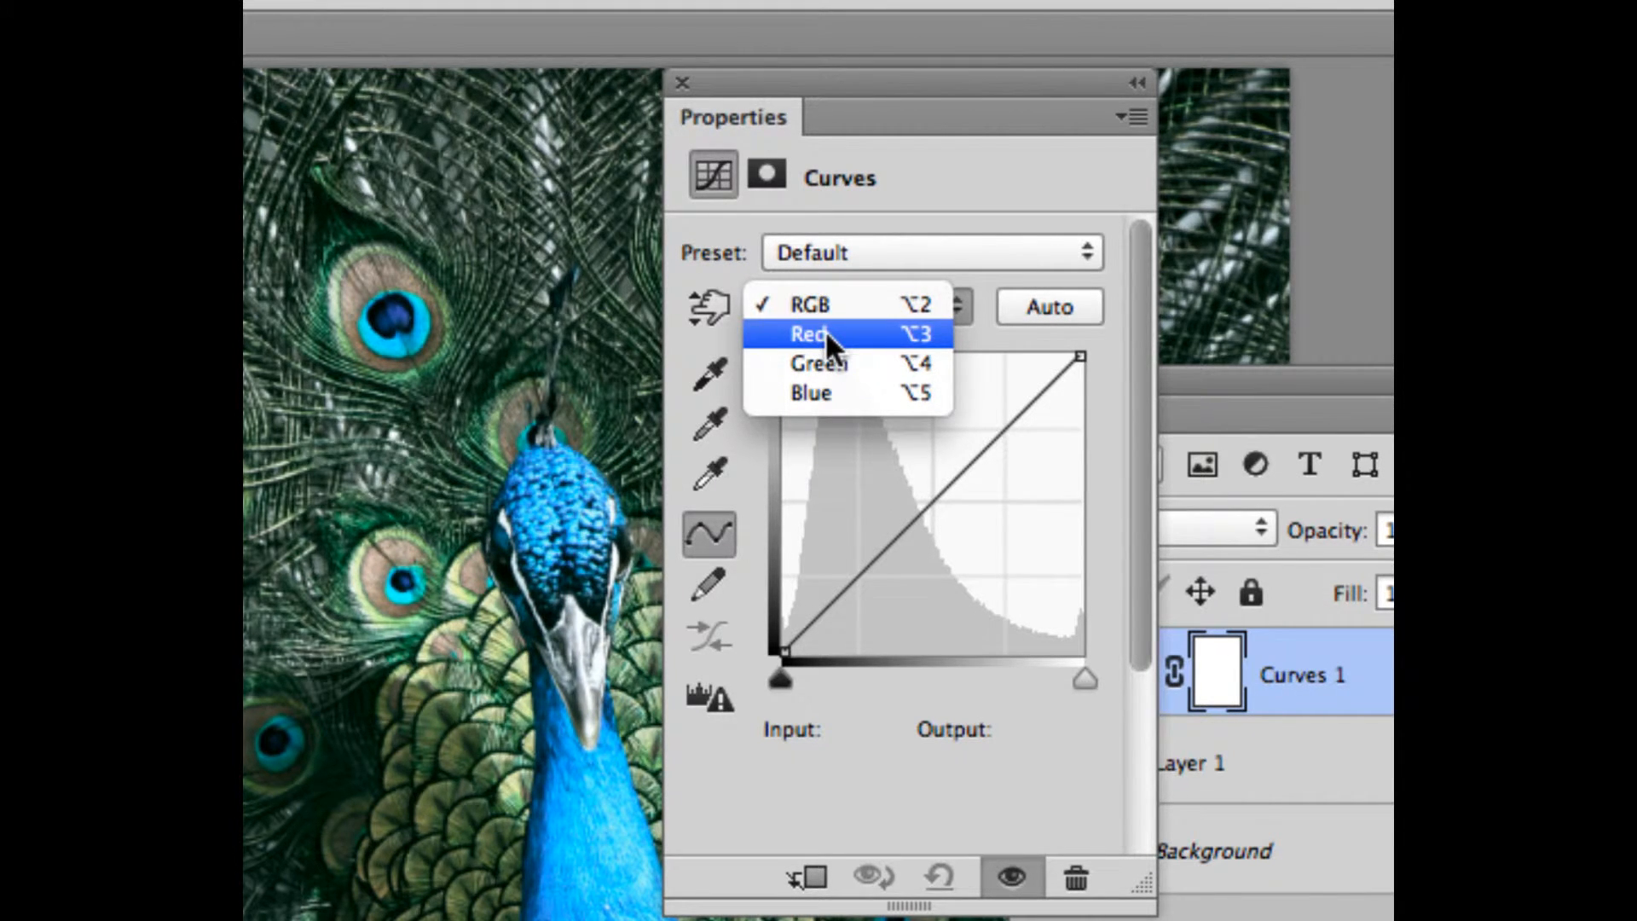
left_click(825, 332)
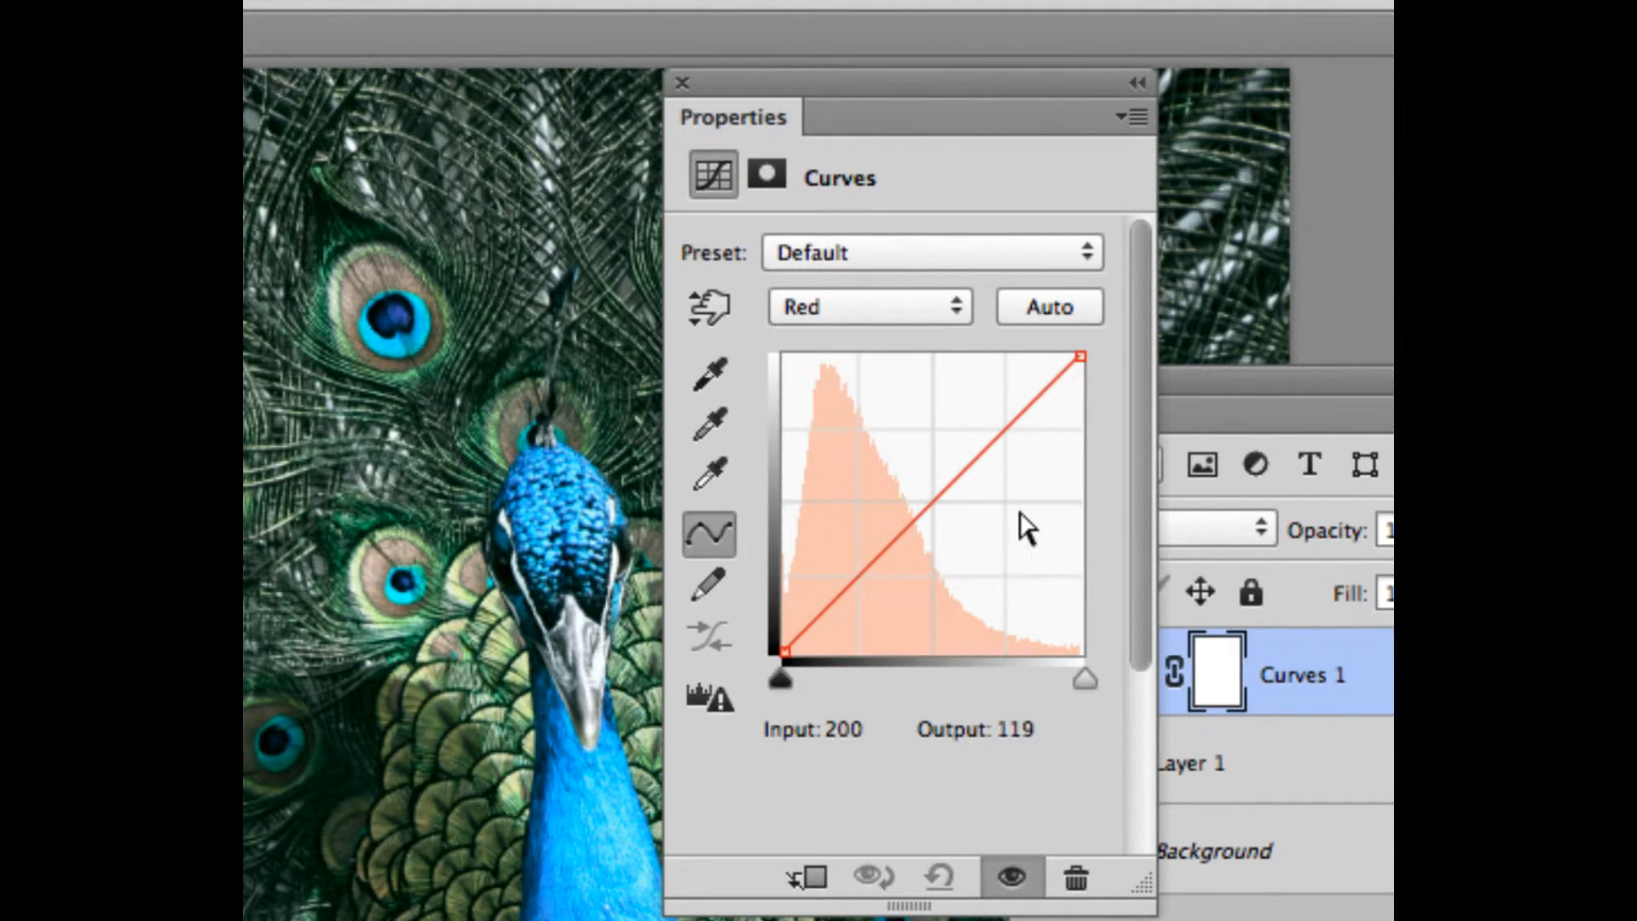
left_click_drag(936, 488, 965, 523)
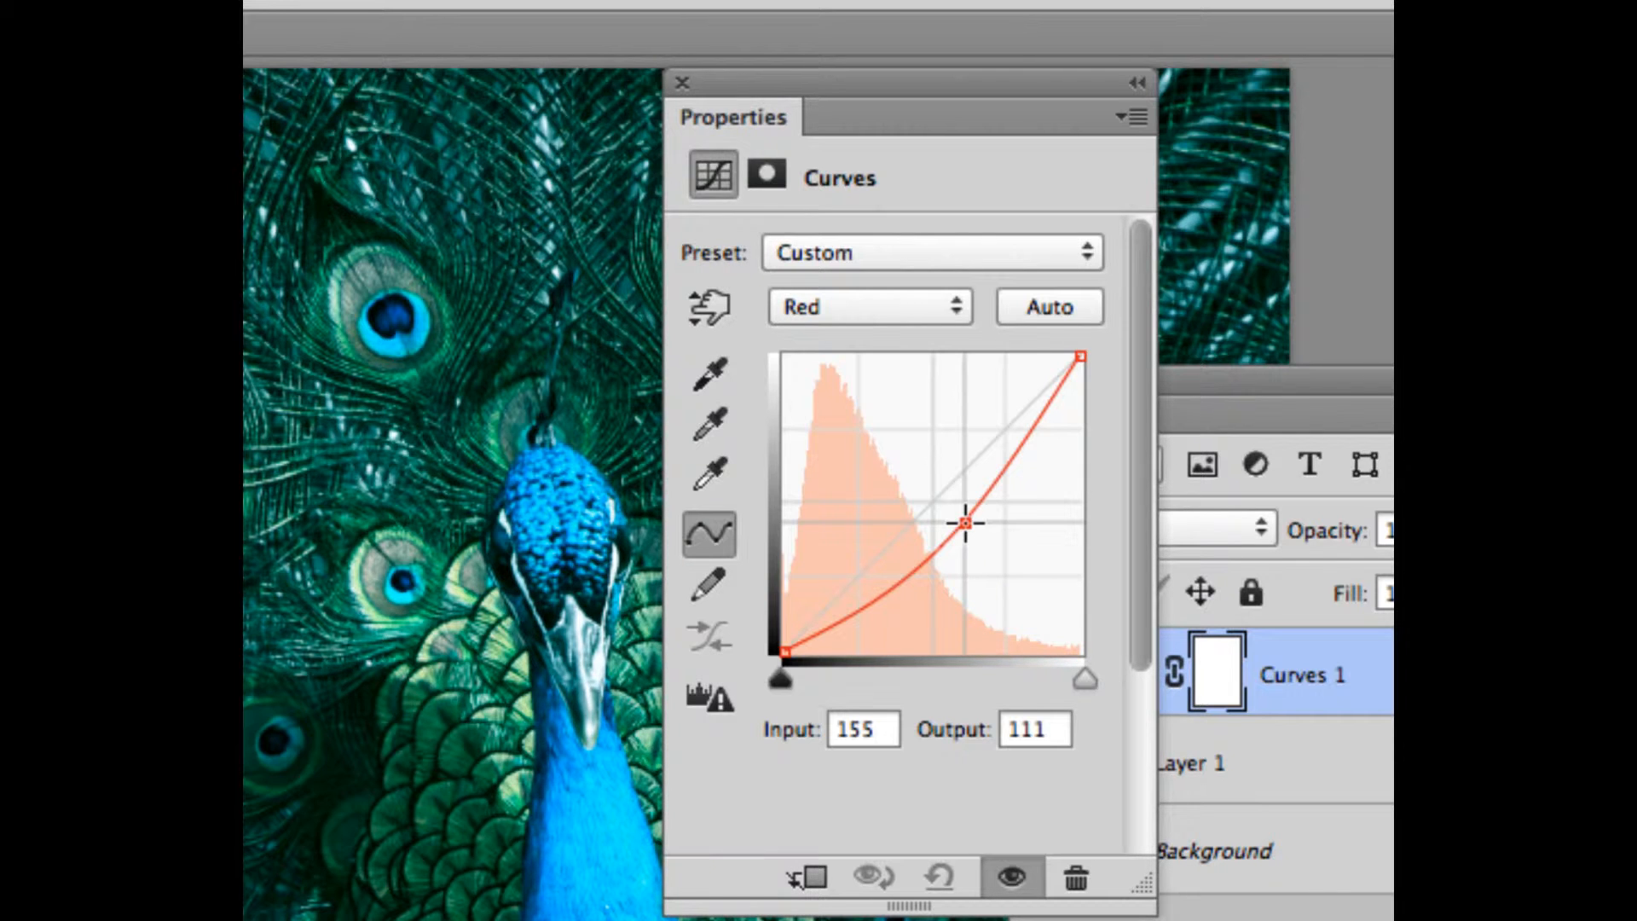
left_click_drag(966, 521, 937, 496)
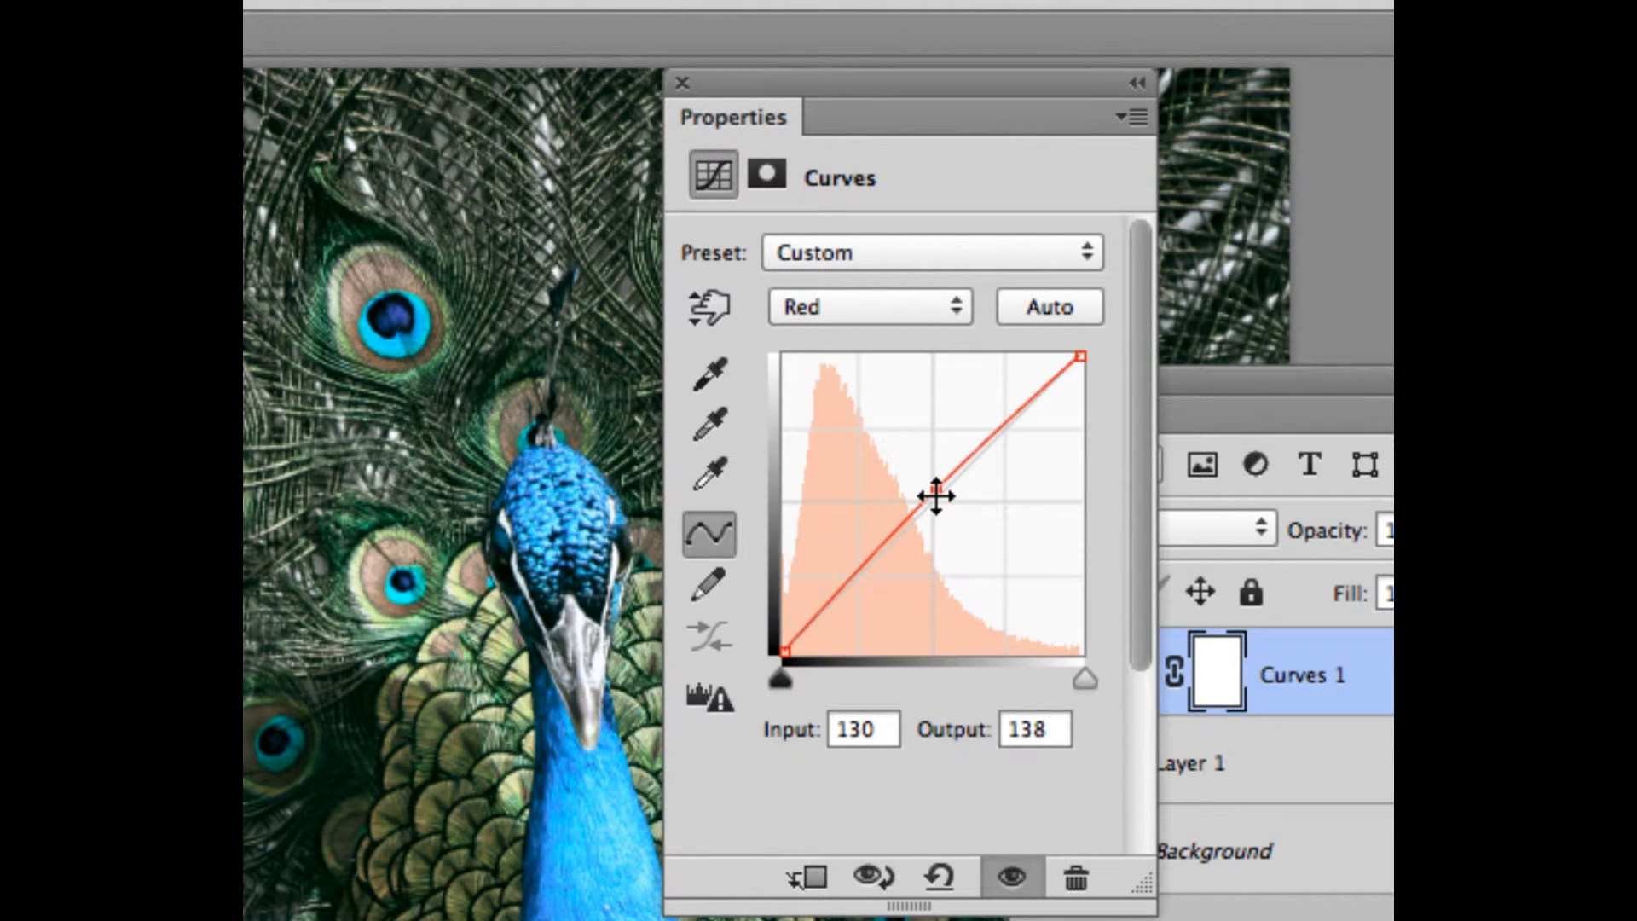
left_click_drag(936, 486, 930, 489)
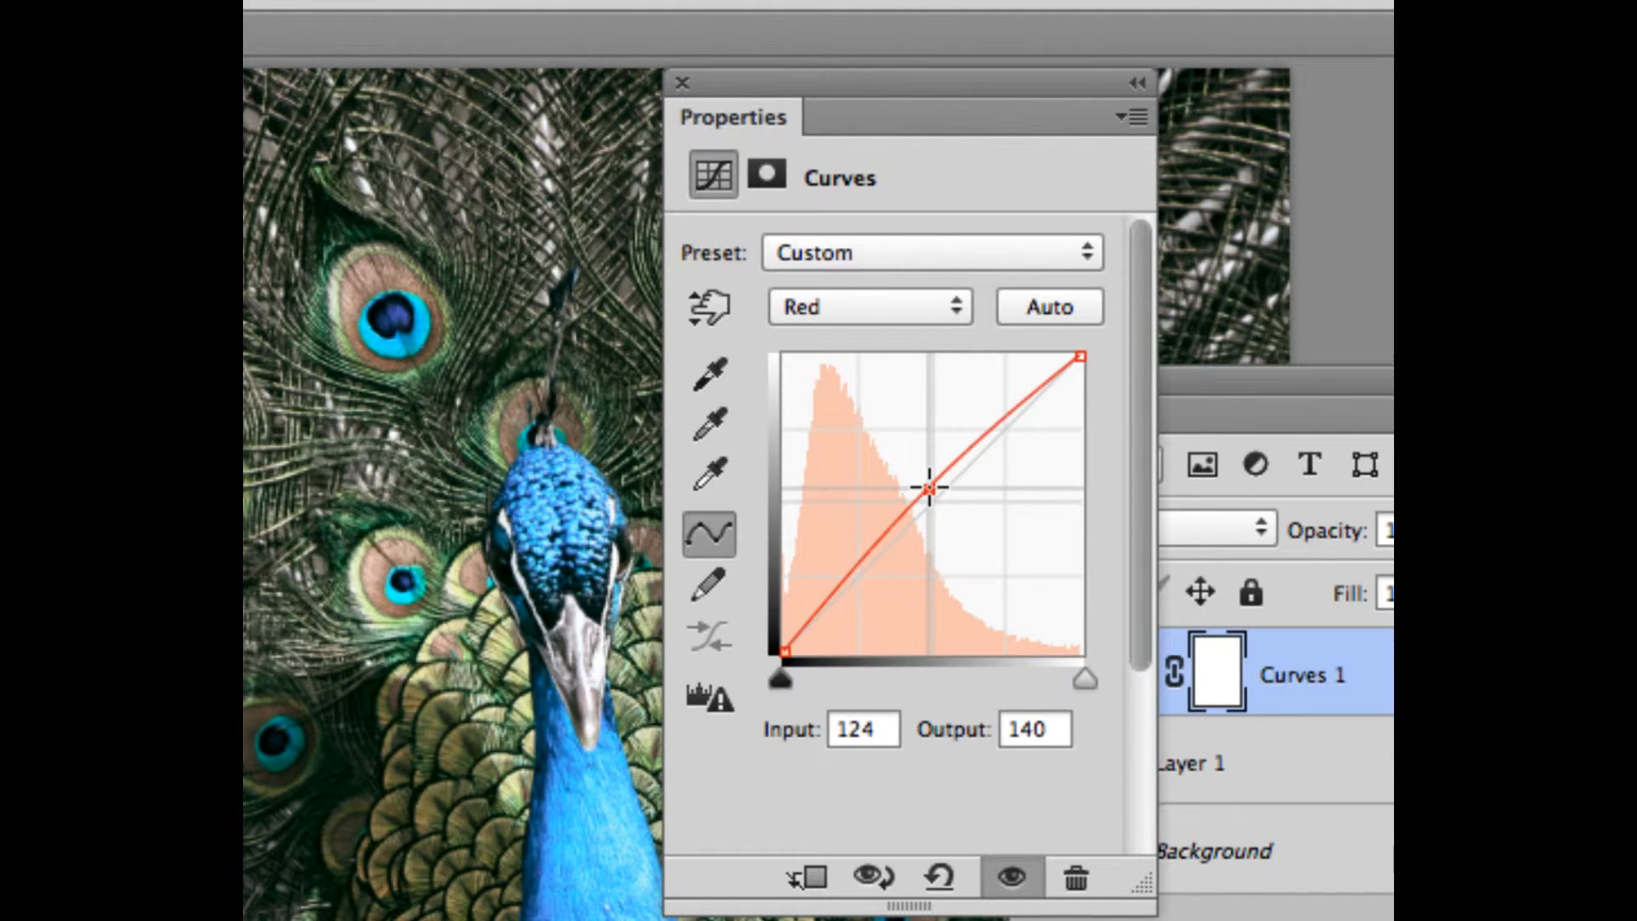
left_click_drag(873, 724, 865, 723)
type("5")
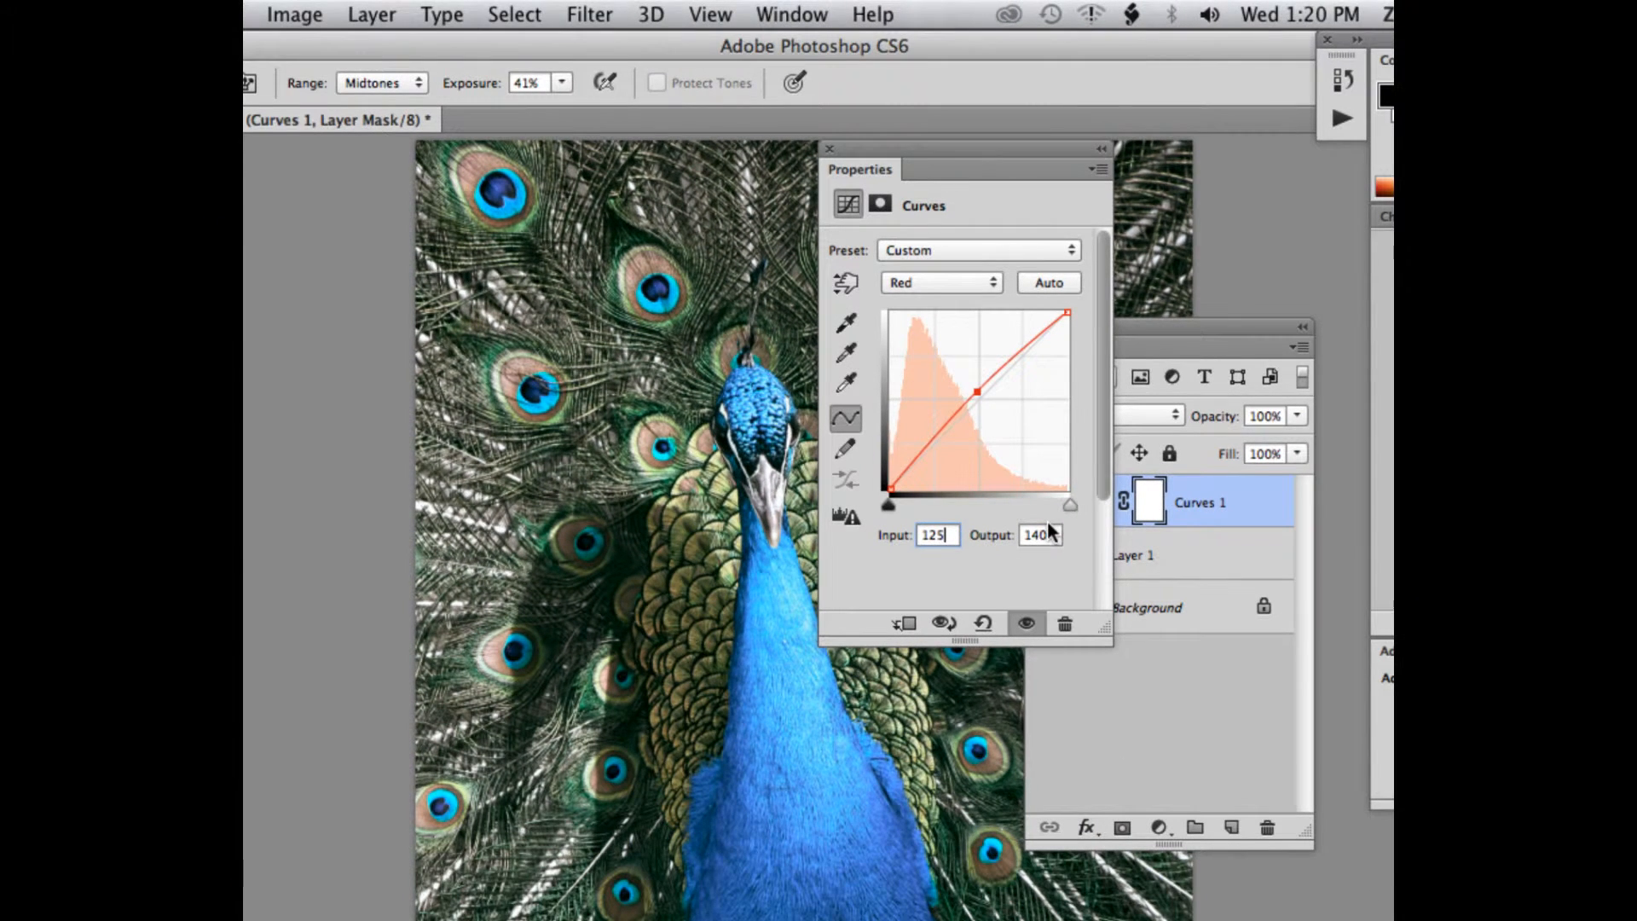
Step: Close the curve settings and compare the photo with and without the Curves 1 adjustment by toggling its visibility, leaving it shown
left_click(830, 149)
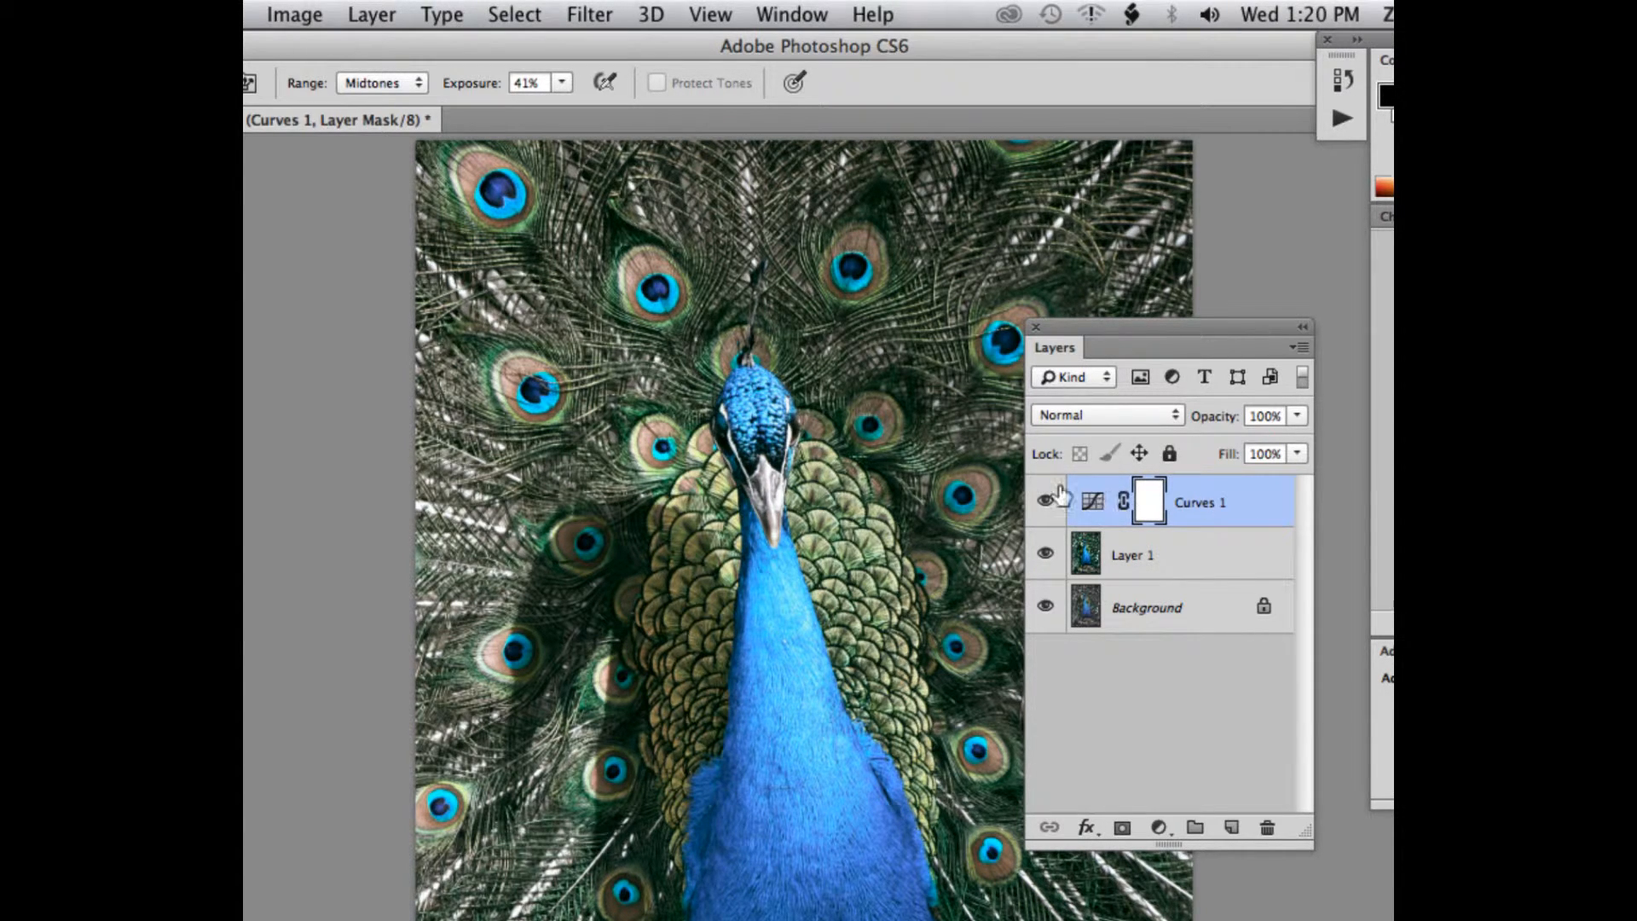
left_click(1092, 501)
left_click(1045, 502)
left_click(1046, 503)
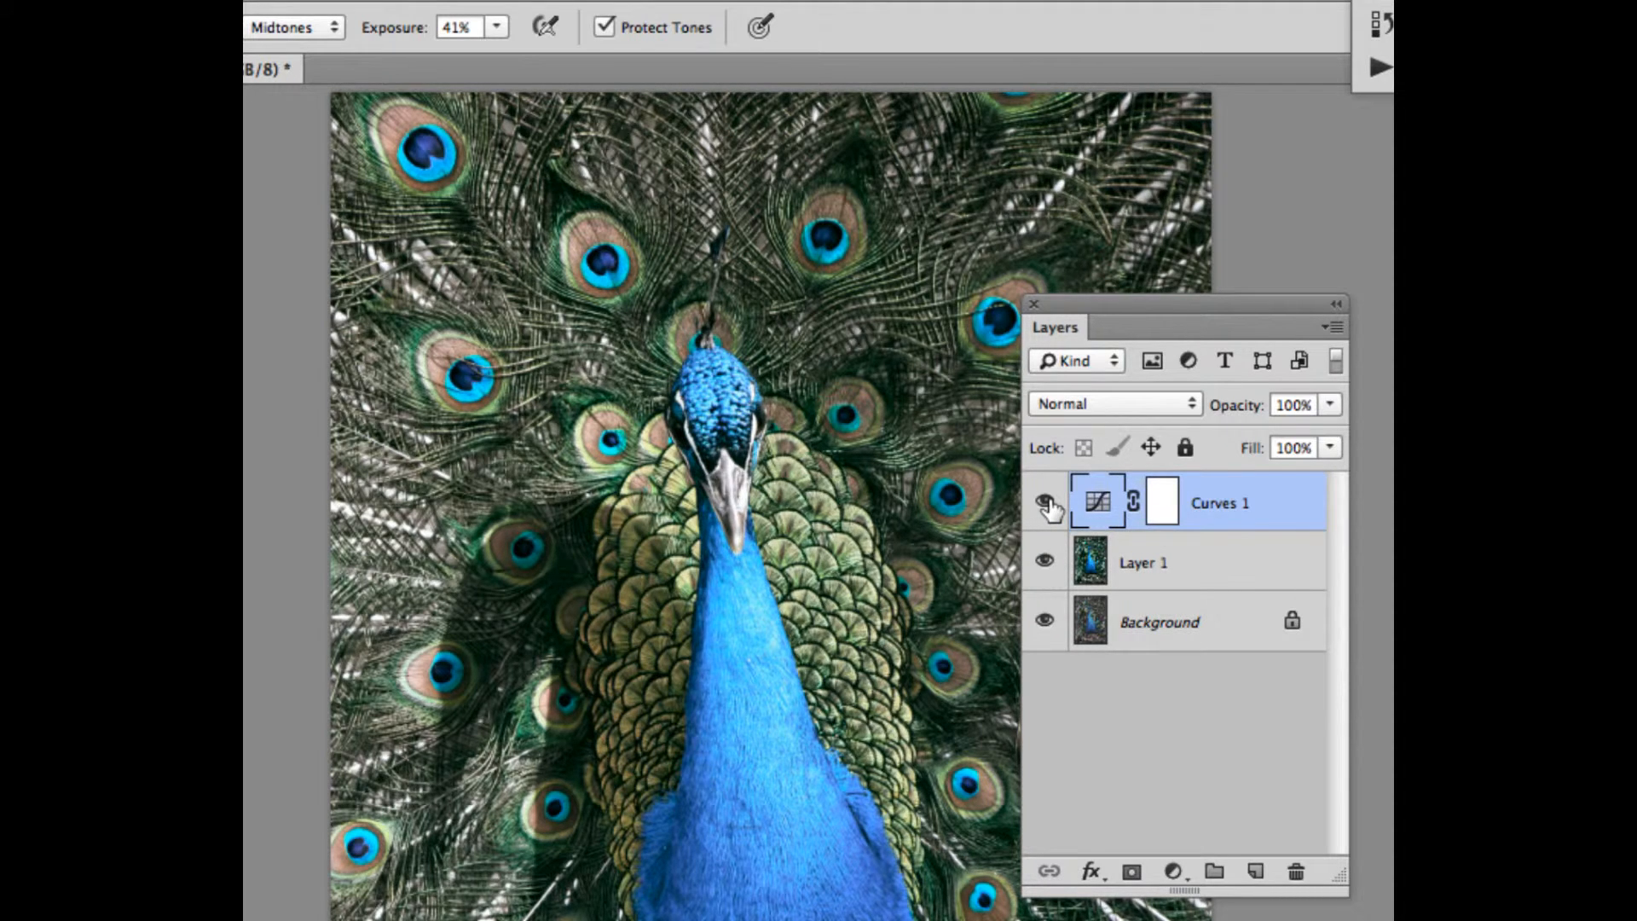
Step: Reopen the Curves 1 settings and try clipping the adjustment to Layer 1, leaving it unclipped
double_click(1106, 501)
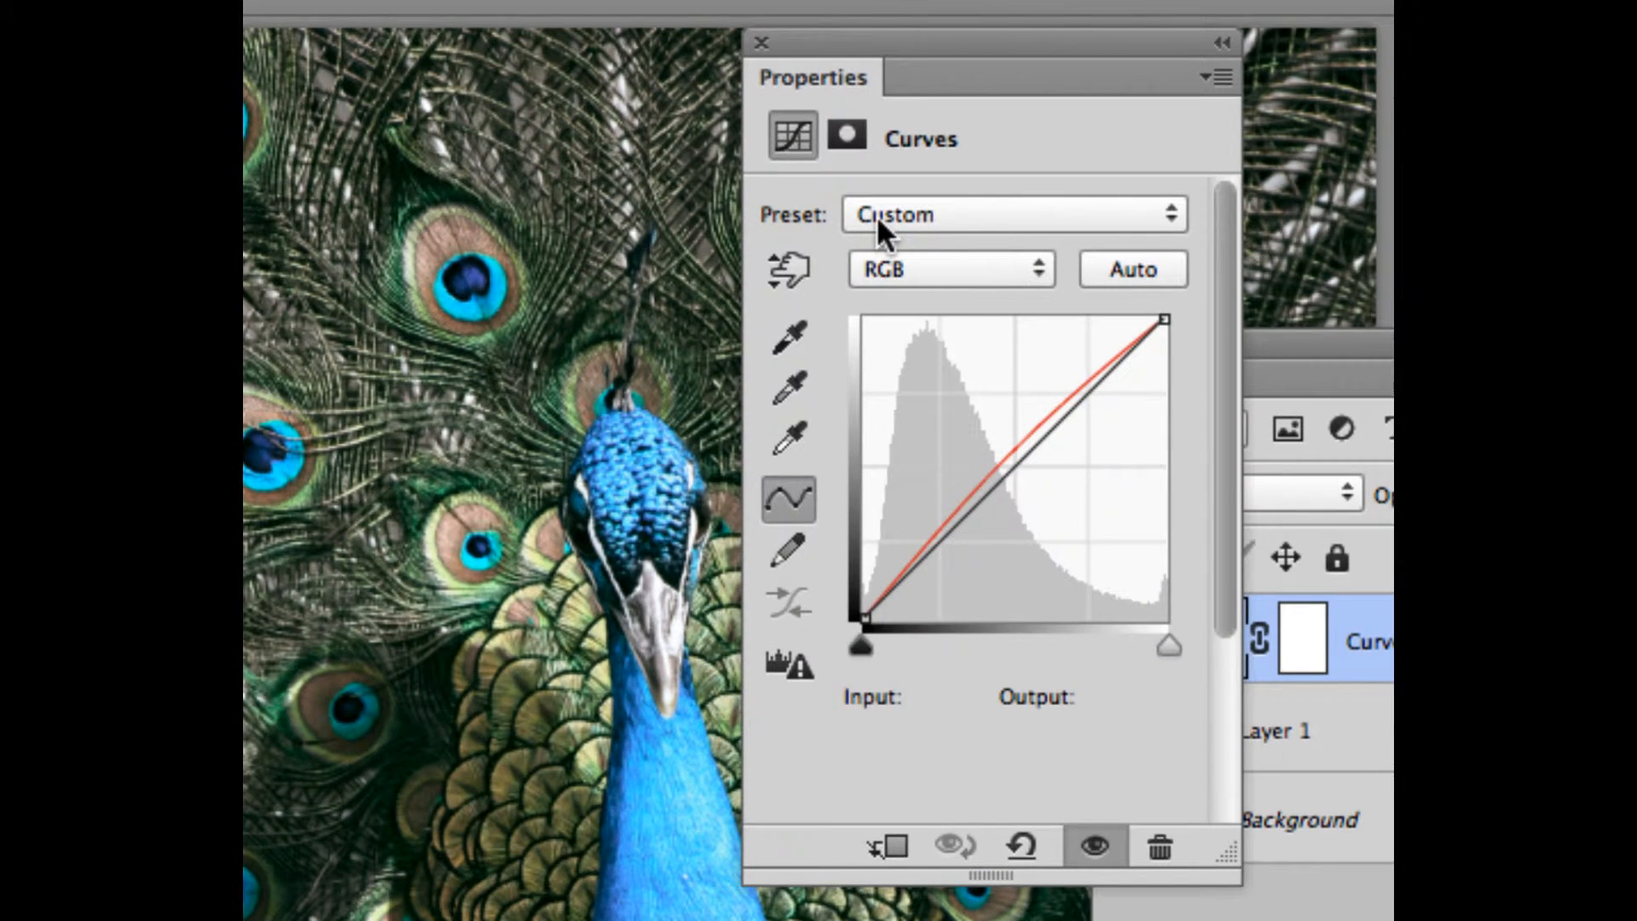
left_click(888, 846)
left_click(885, 852)
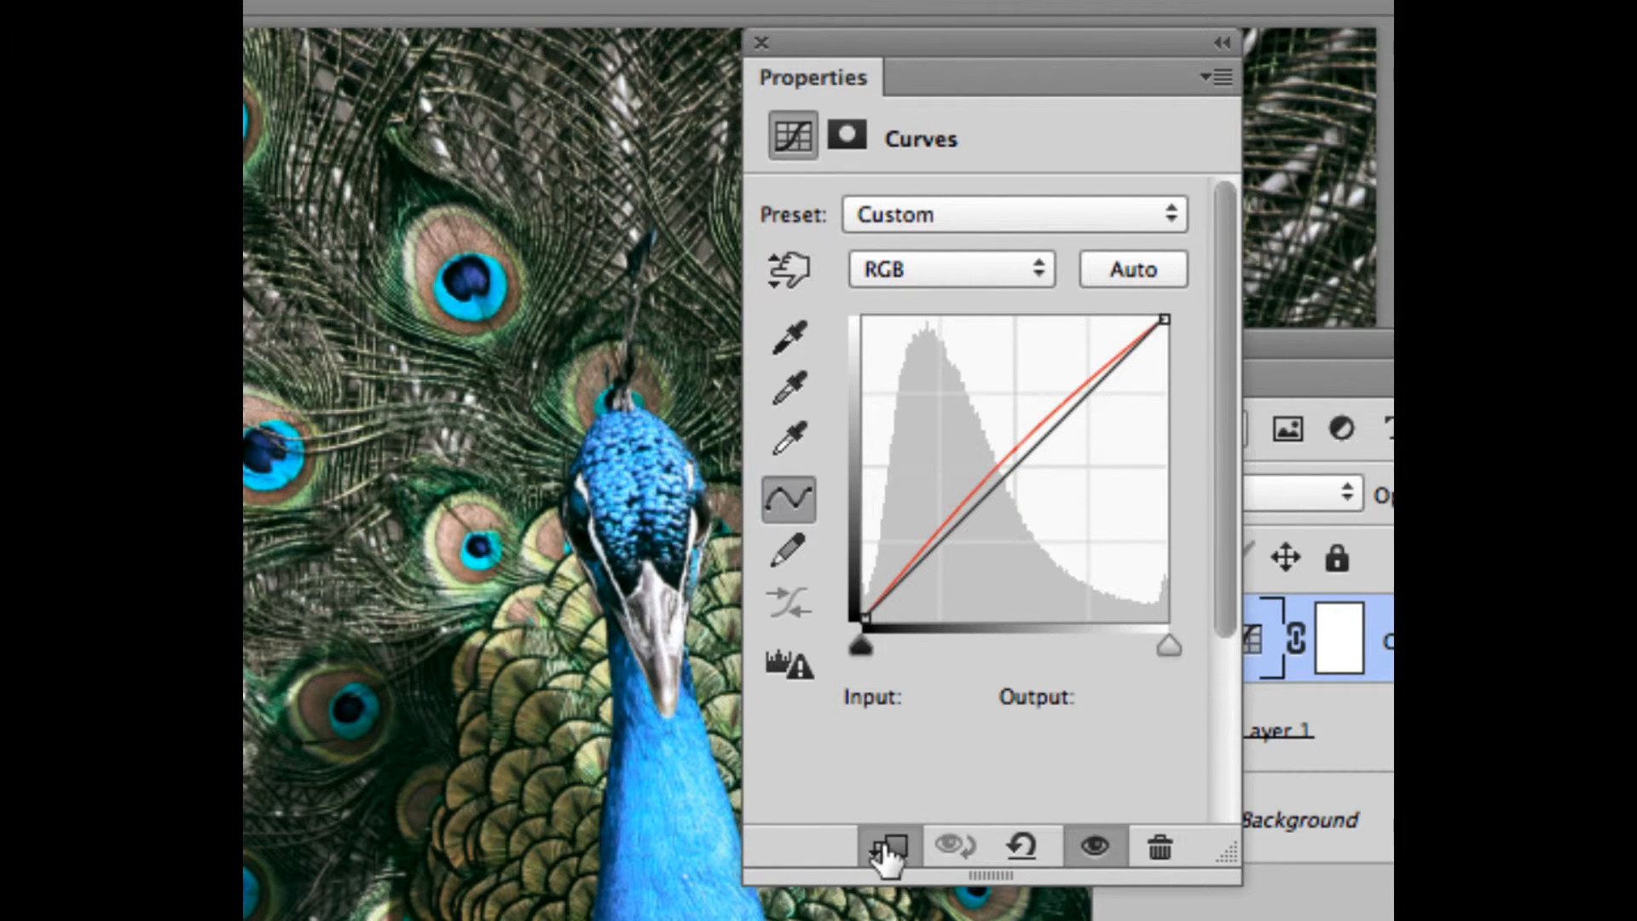
left_click(887, 853)
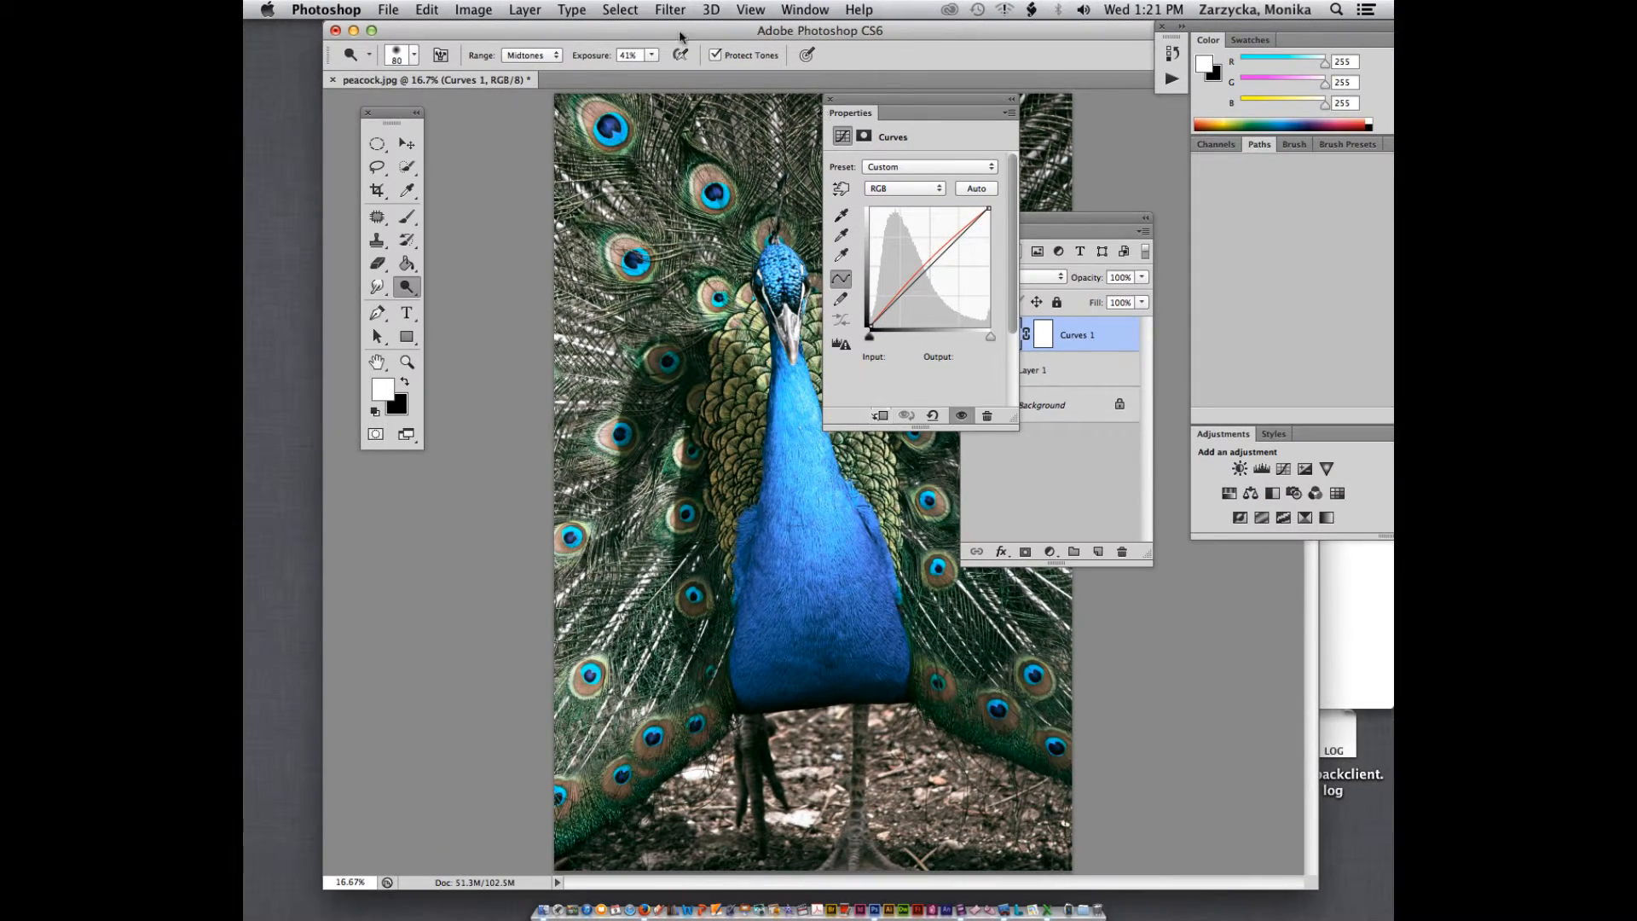
Step: Preview bubble.jpg from the images folder in Finder, close the preview and open the file in Photoshop
left_click_drag(579, 34, 528, 229)
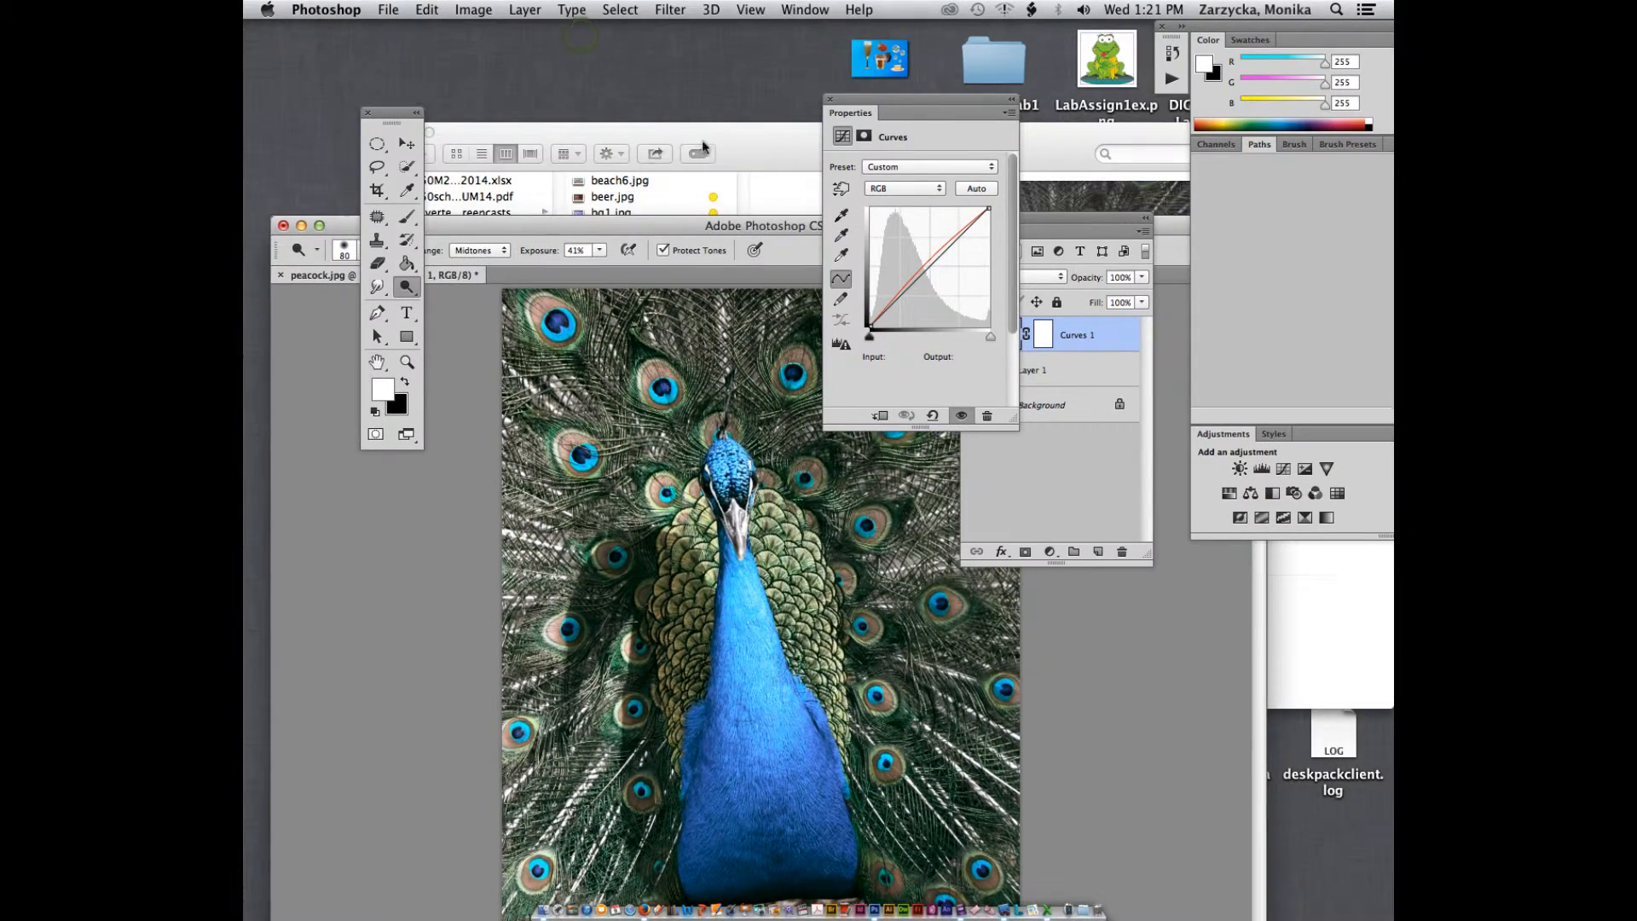
left_click(755, 154)
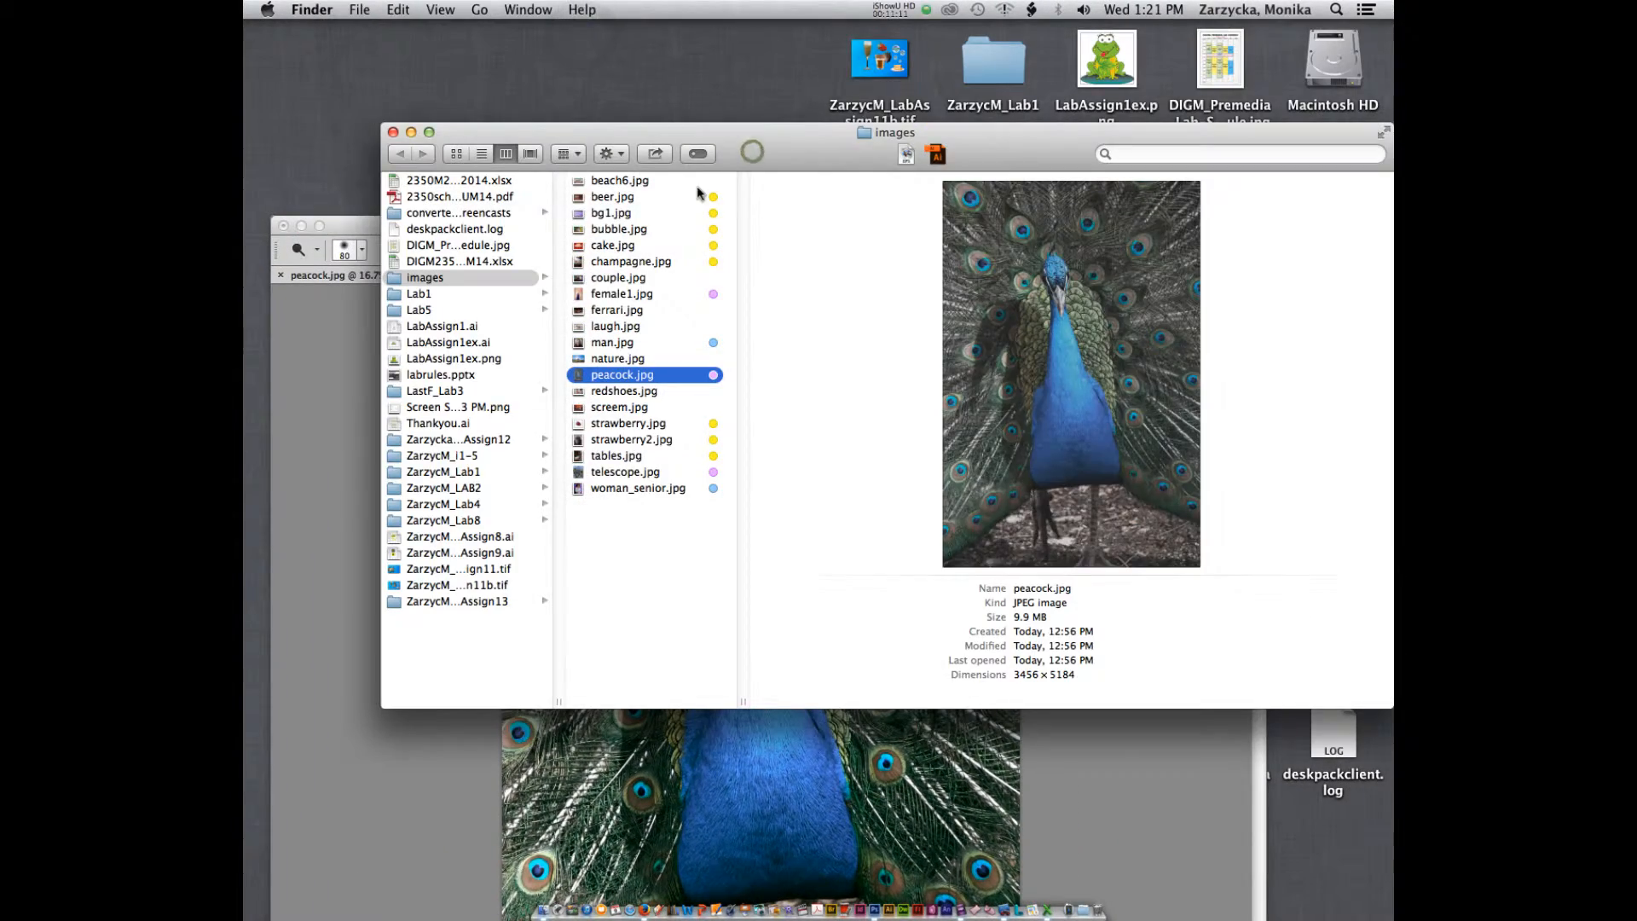
left_click(607, 229)
double_click(607, 229)
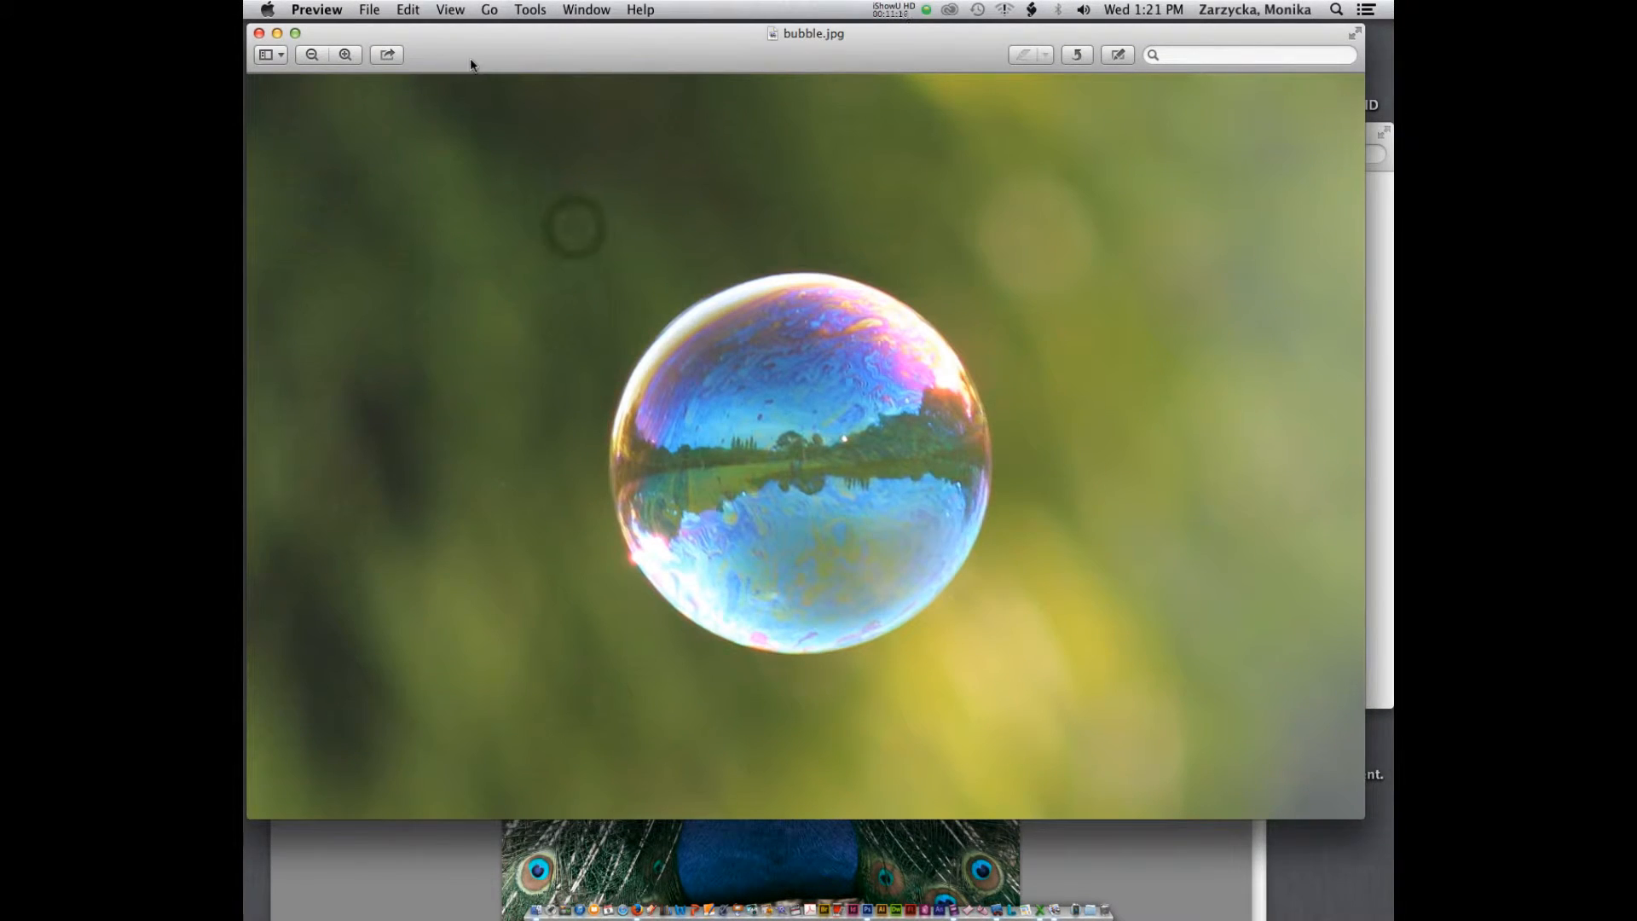
left_click(258, 32)
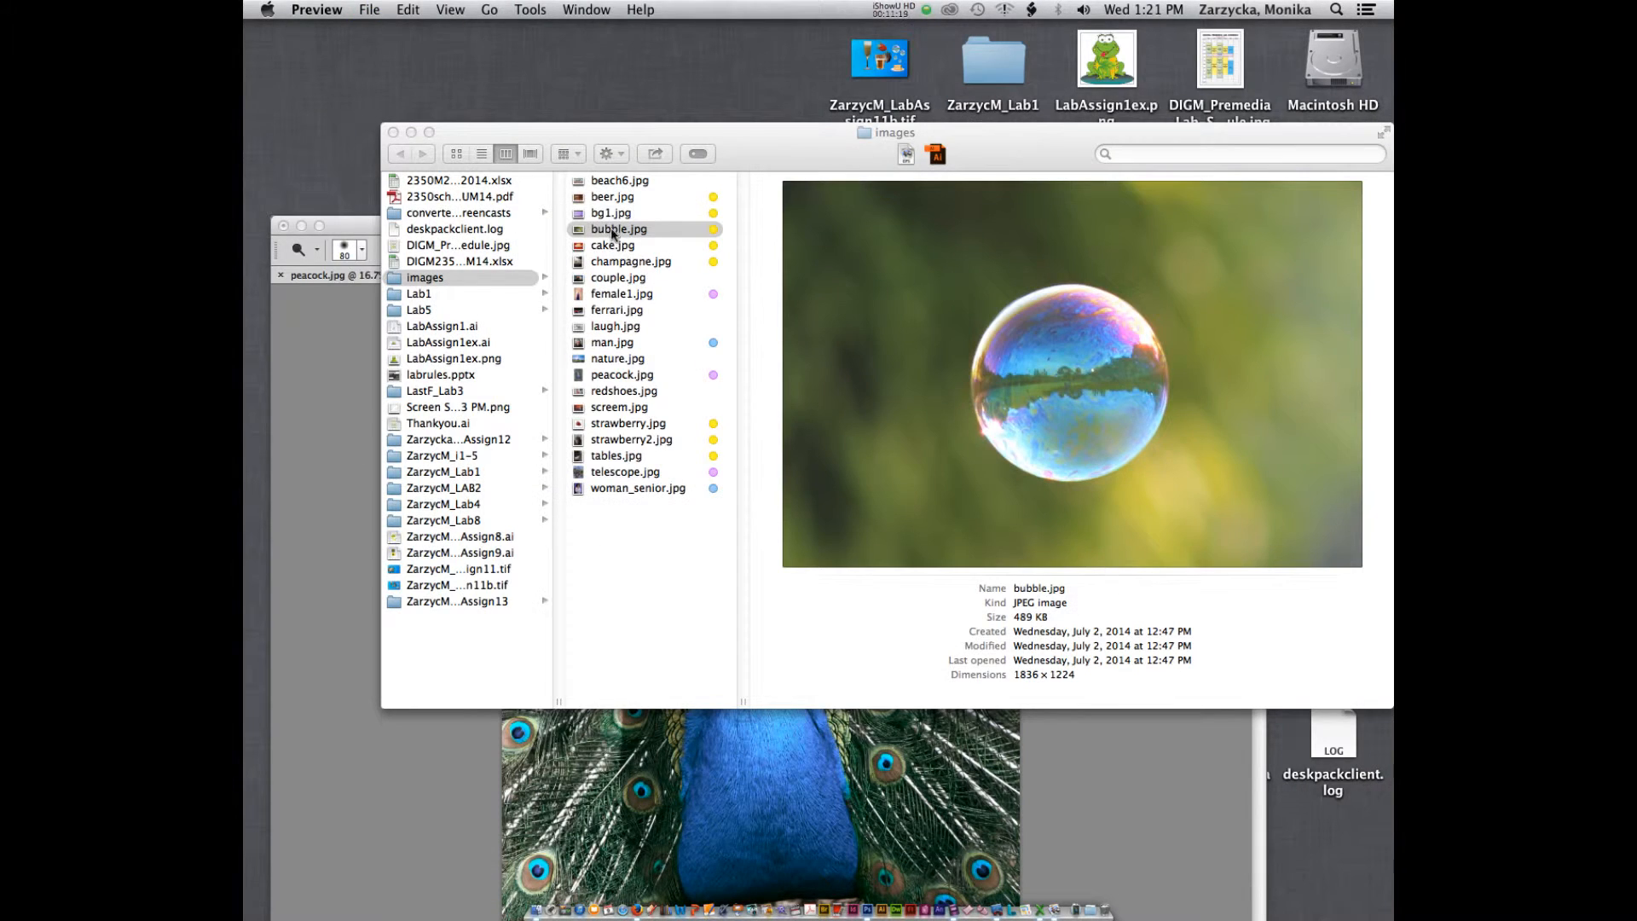
left_click_drag(612, 234, 872, 892)
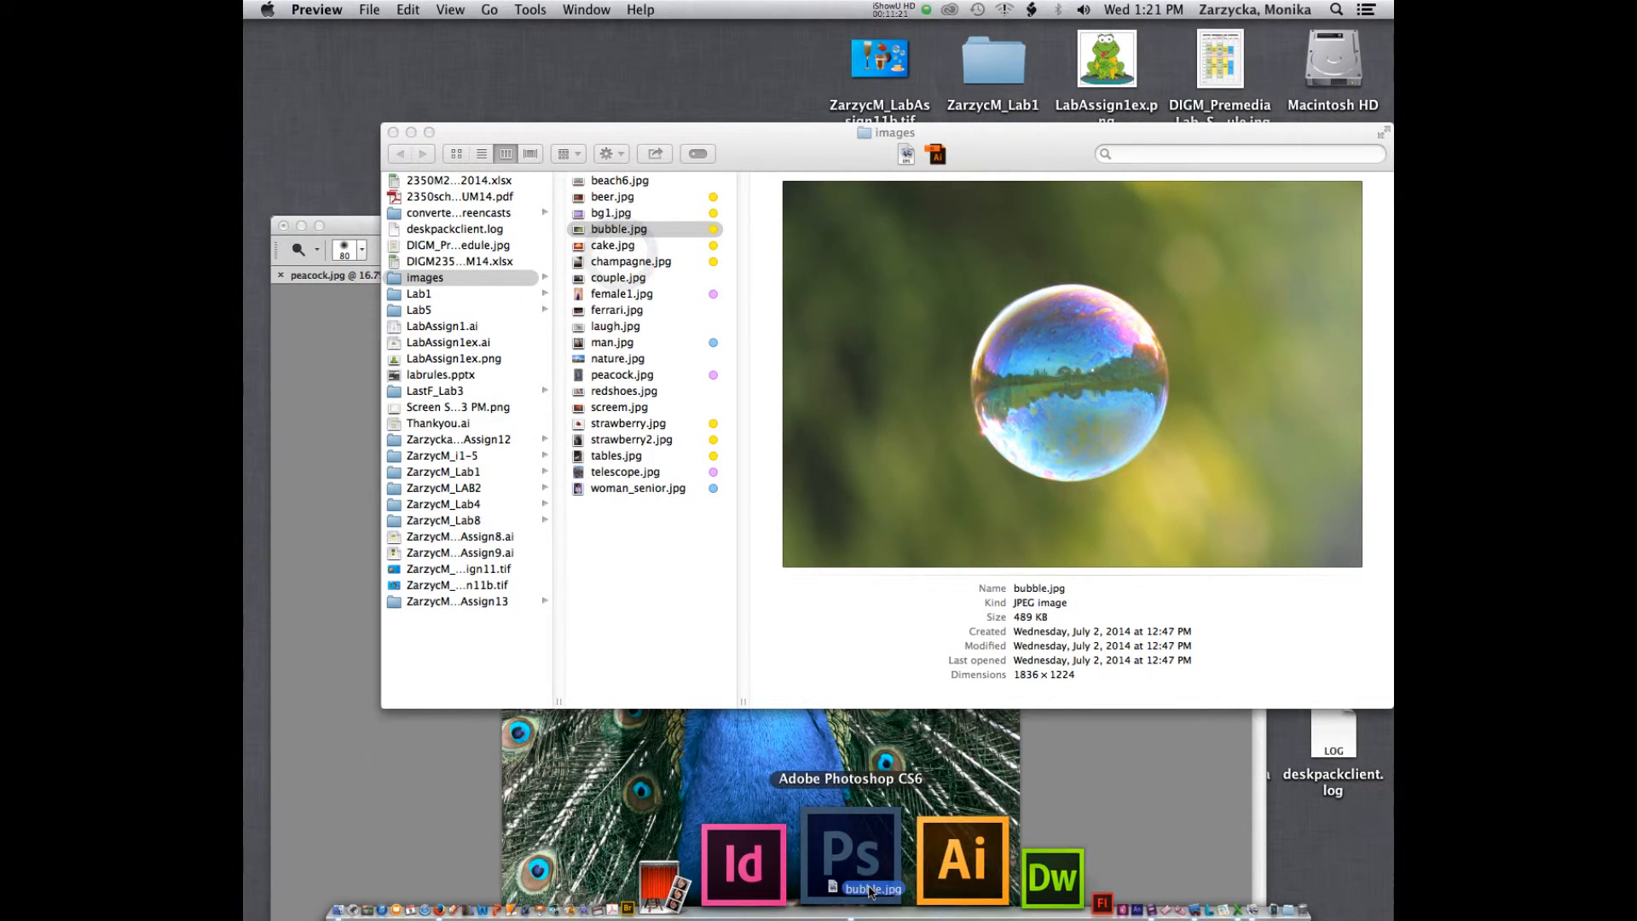
left_click(972, 502)
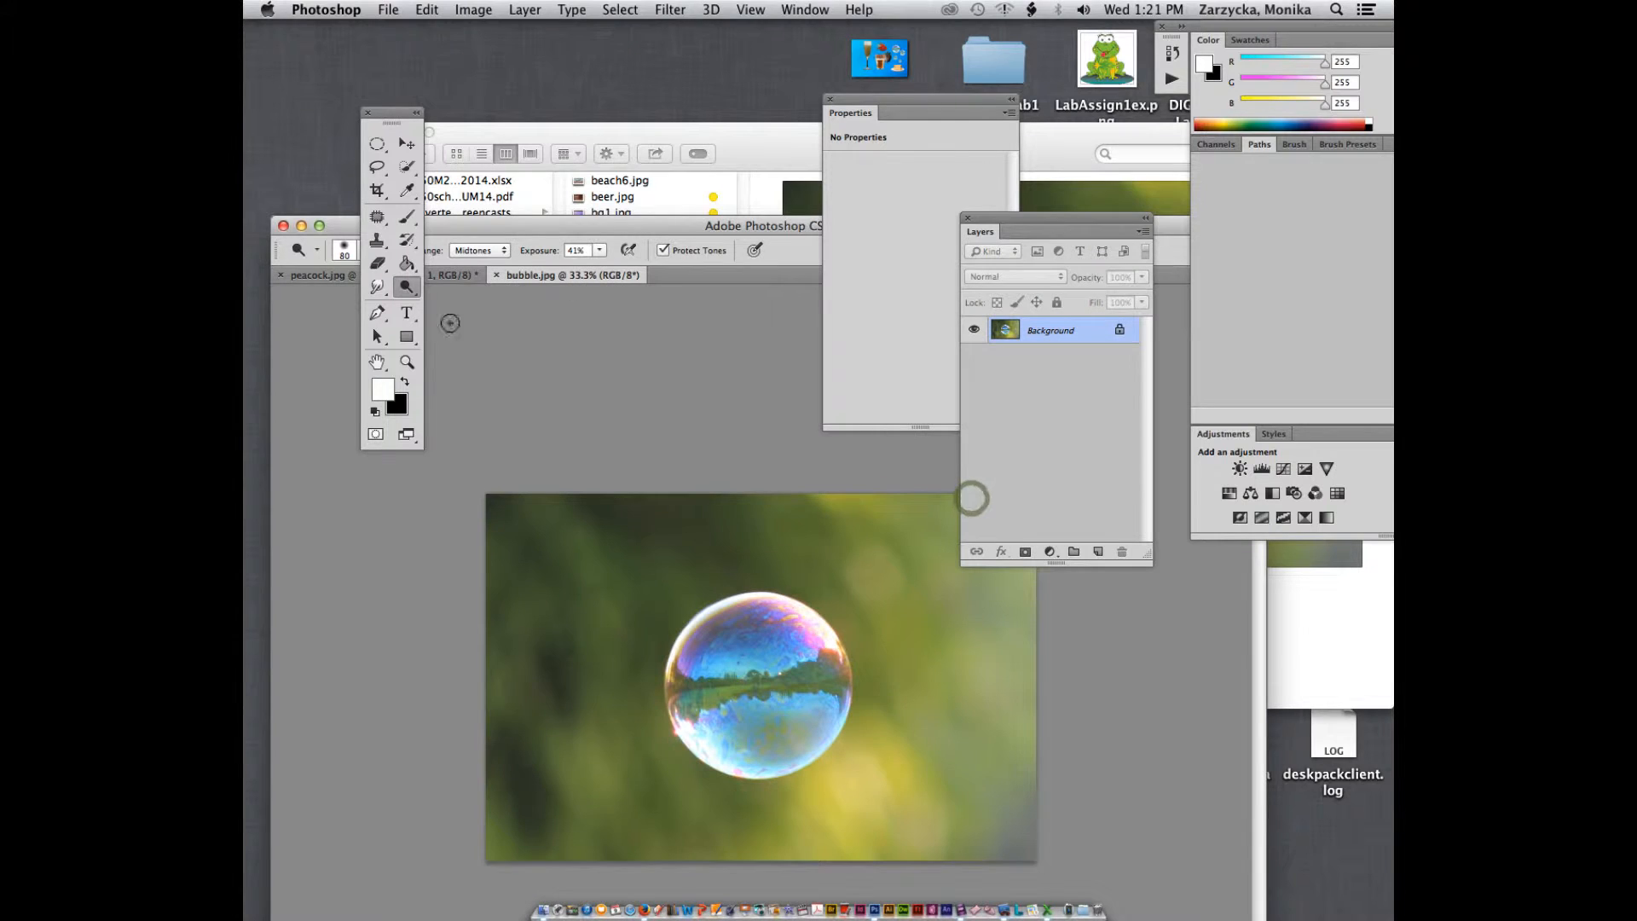
Step: Select the inside of the soap bubble with an elliptical selection and switch to the Move tool
left_click(380, 146)
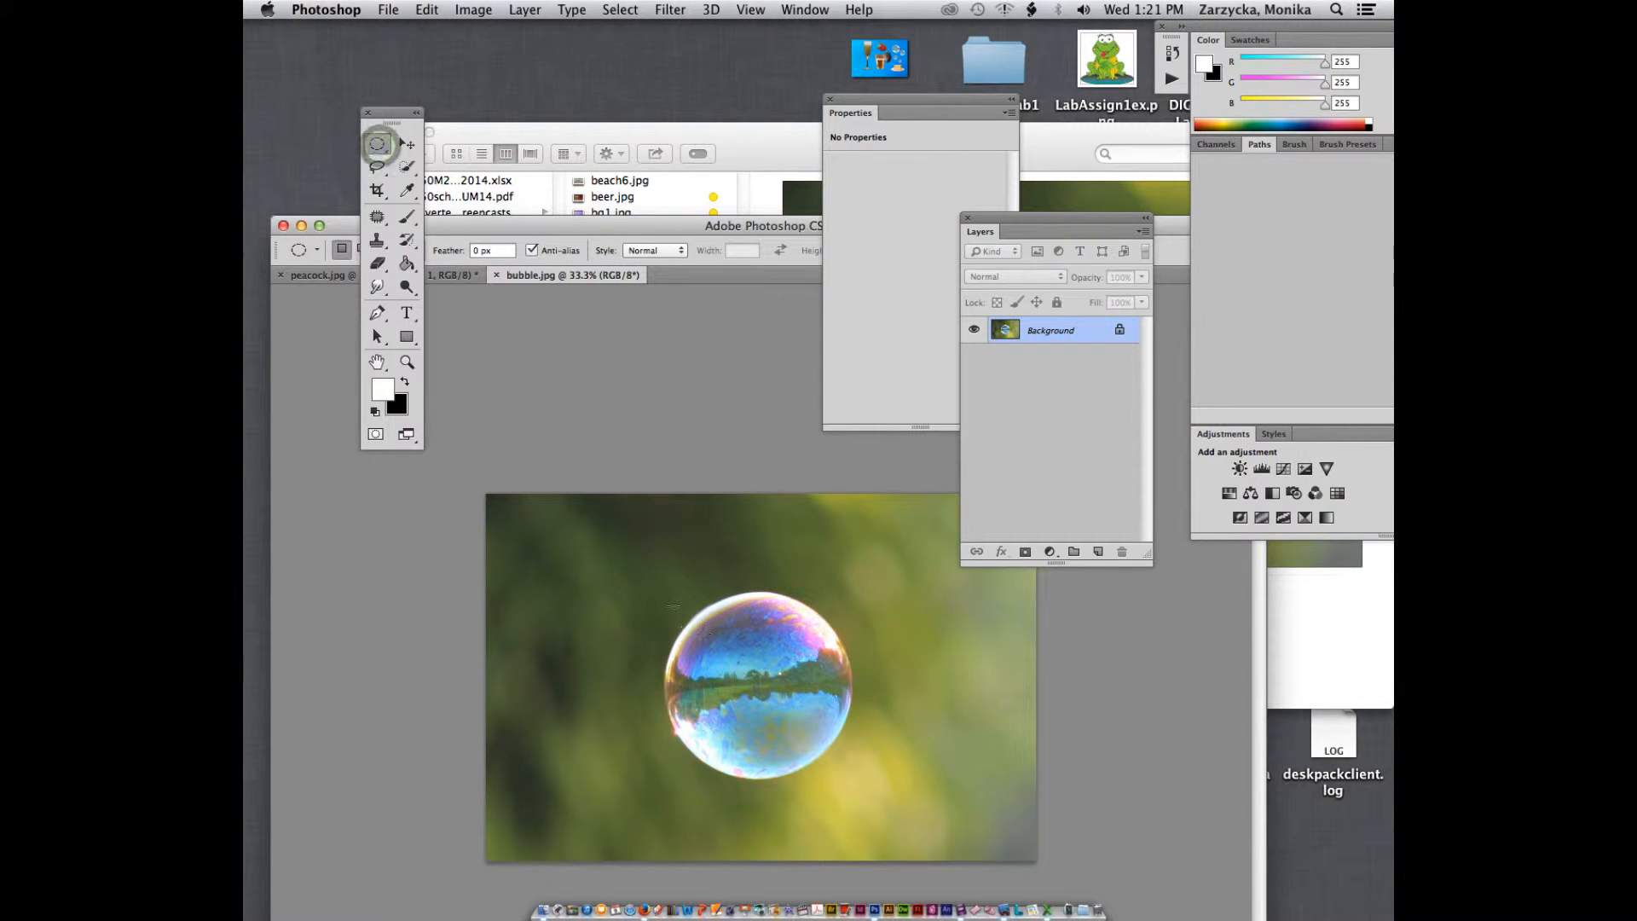
left_click_drag(686, 618, 836, 761)
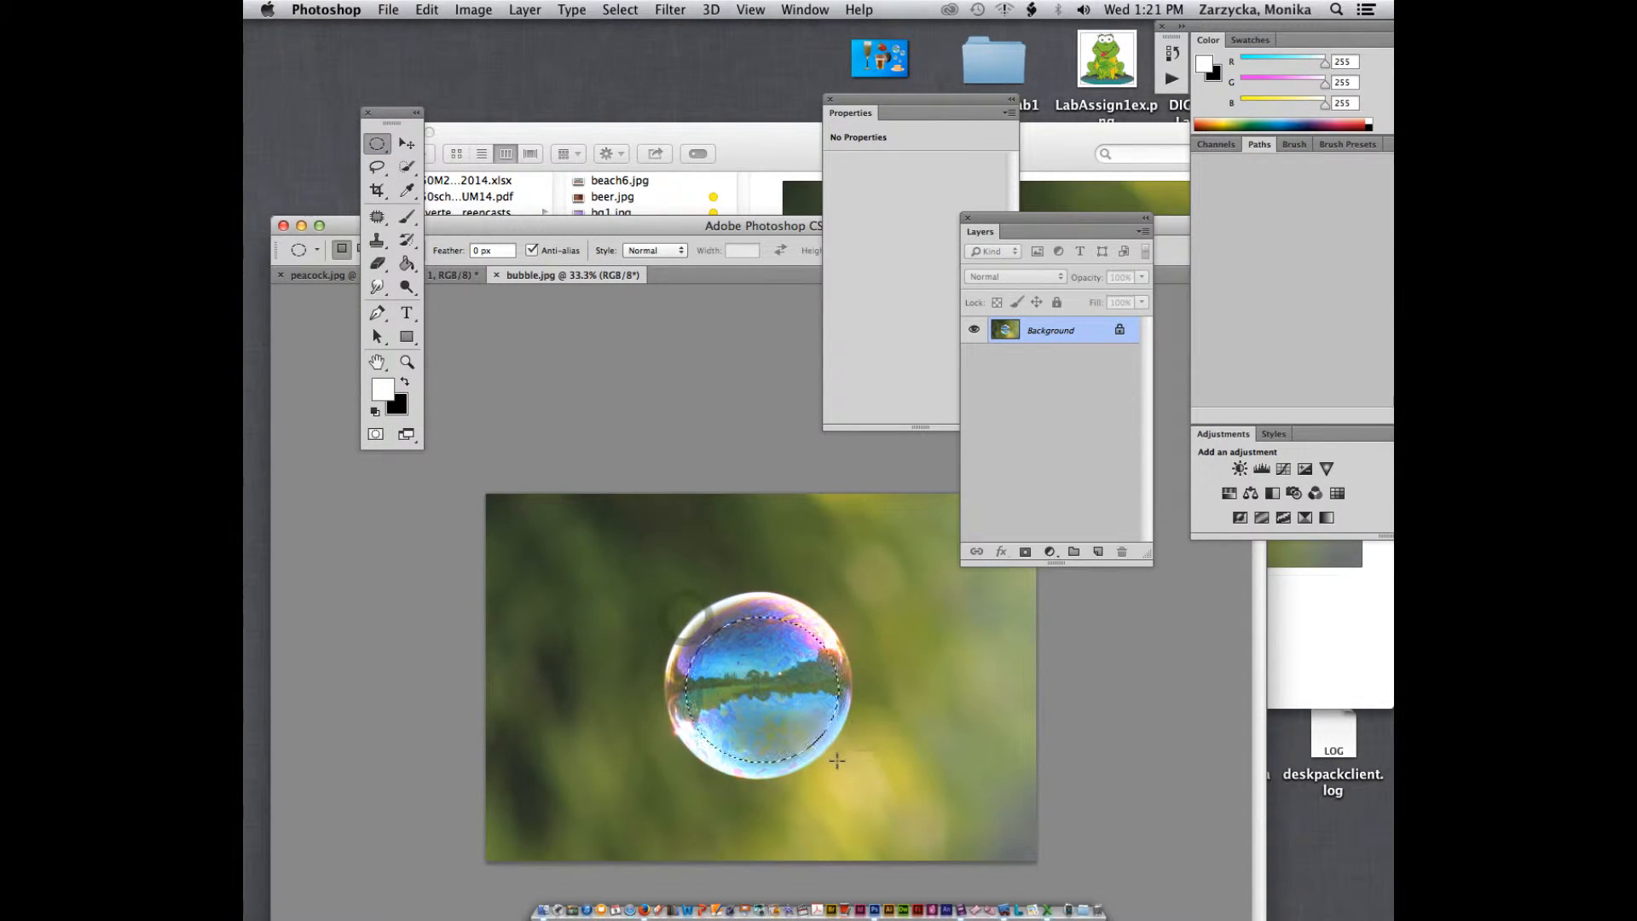
key("v")
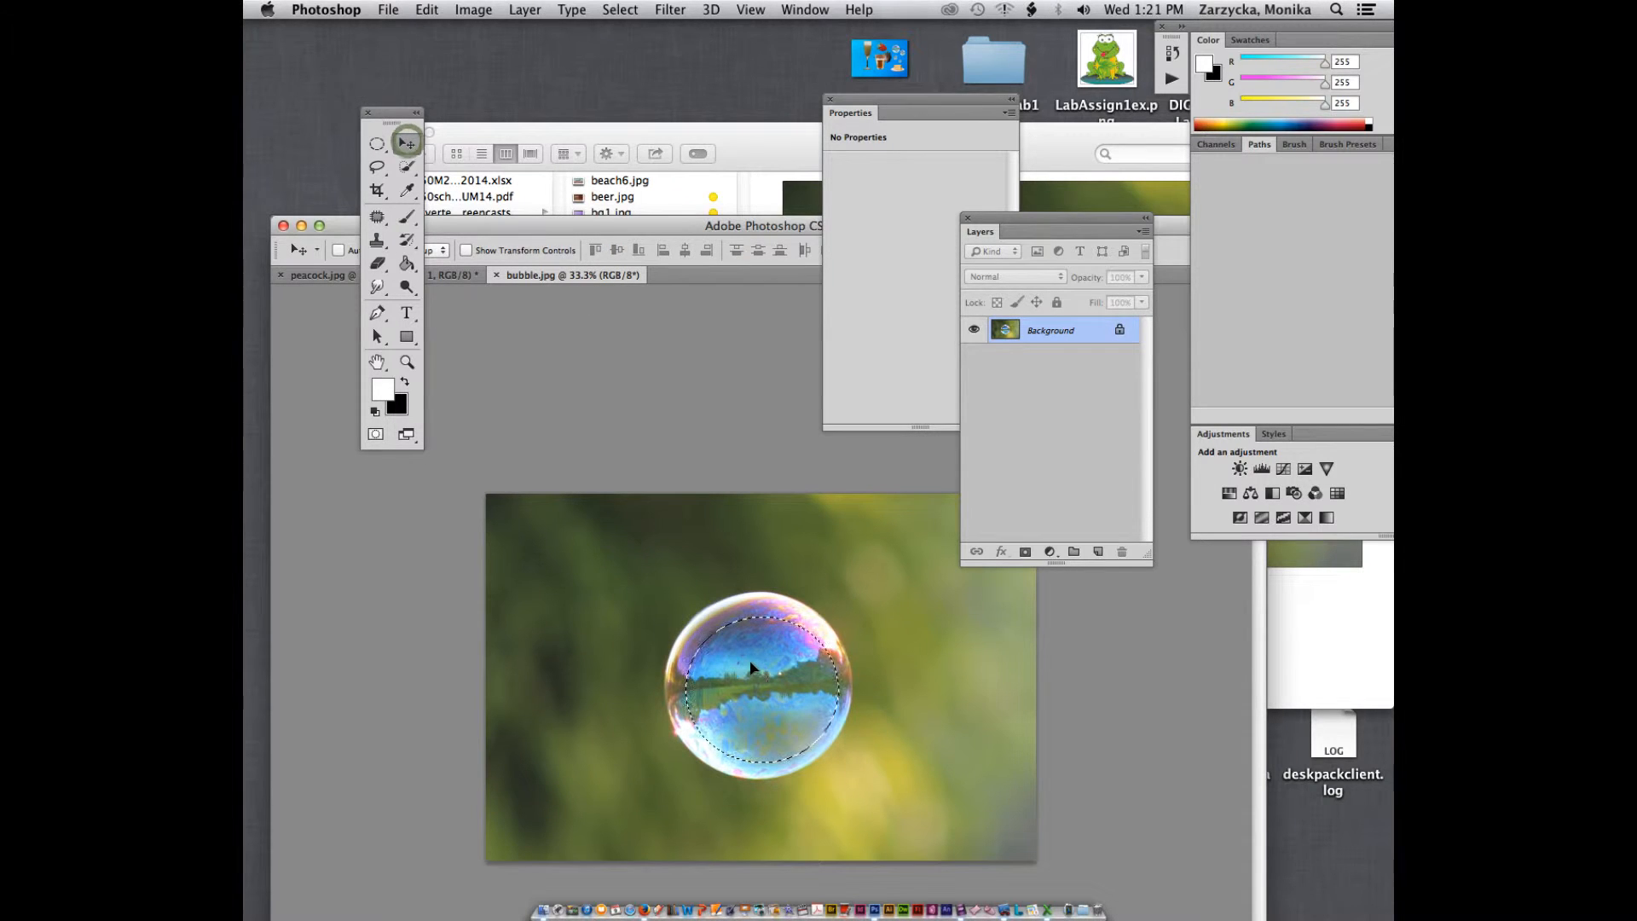
Step: Float the bubble.jpg window and copy the selected bubble into peacock.jpg, placing it over the feathers beside the neck
left_click_drag(744, 663, 749, 667)
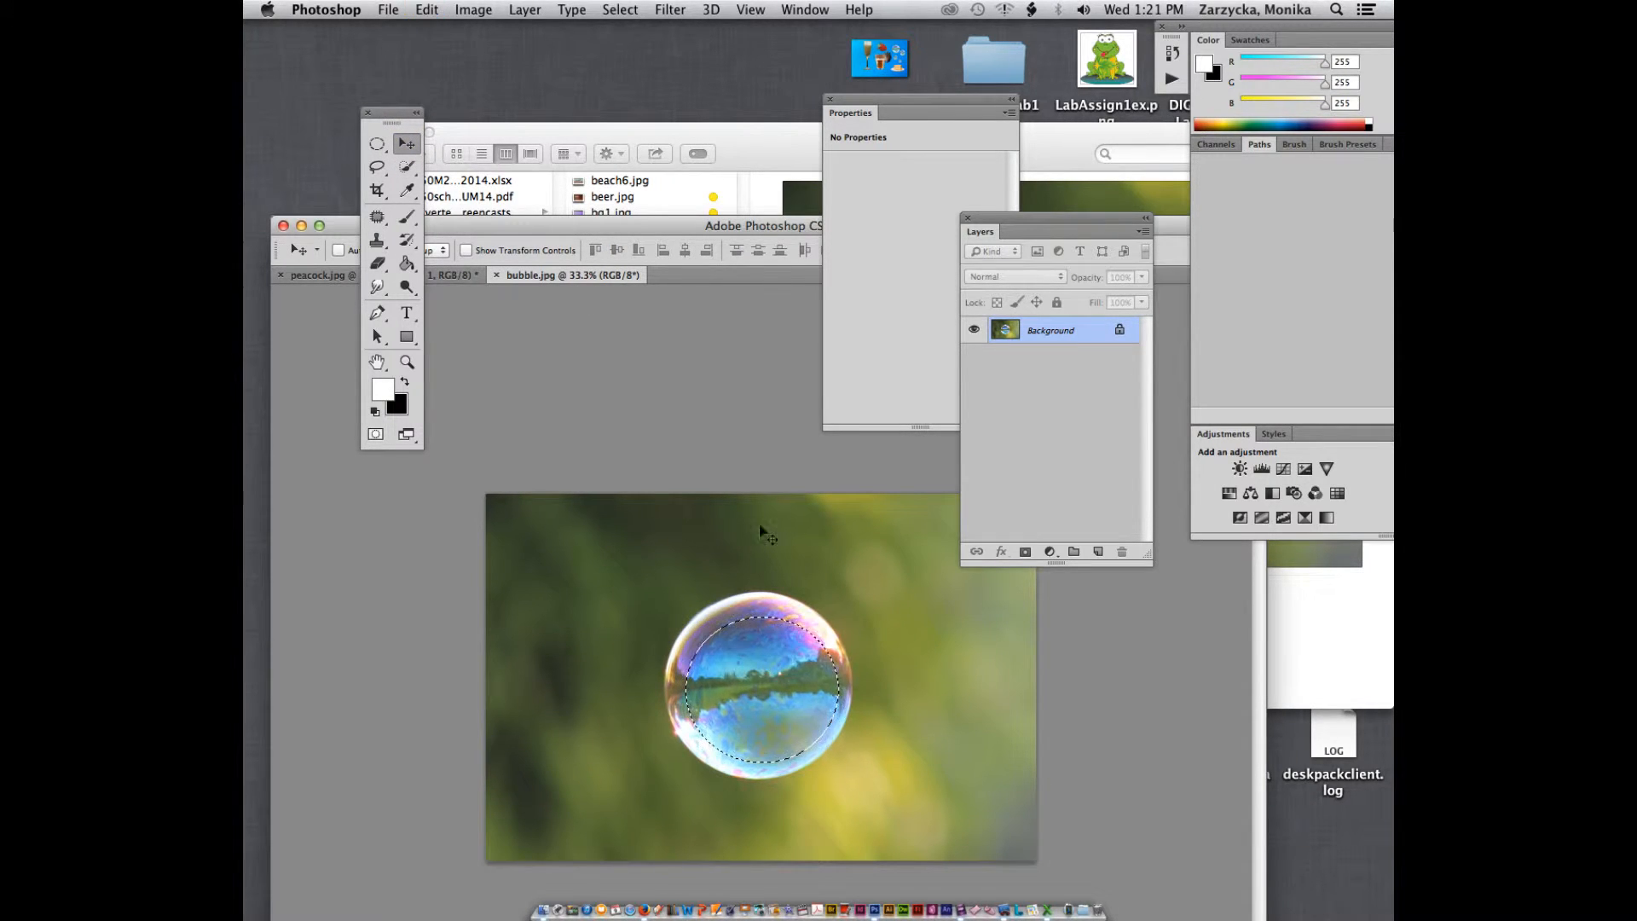
left_click_drag(563, 275, 675, 150)
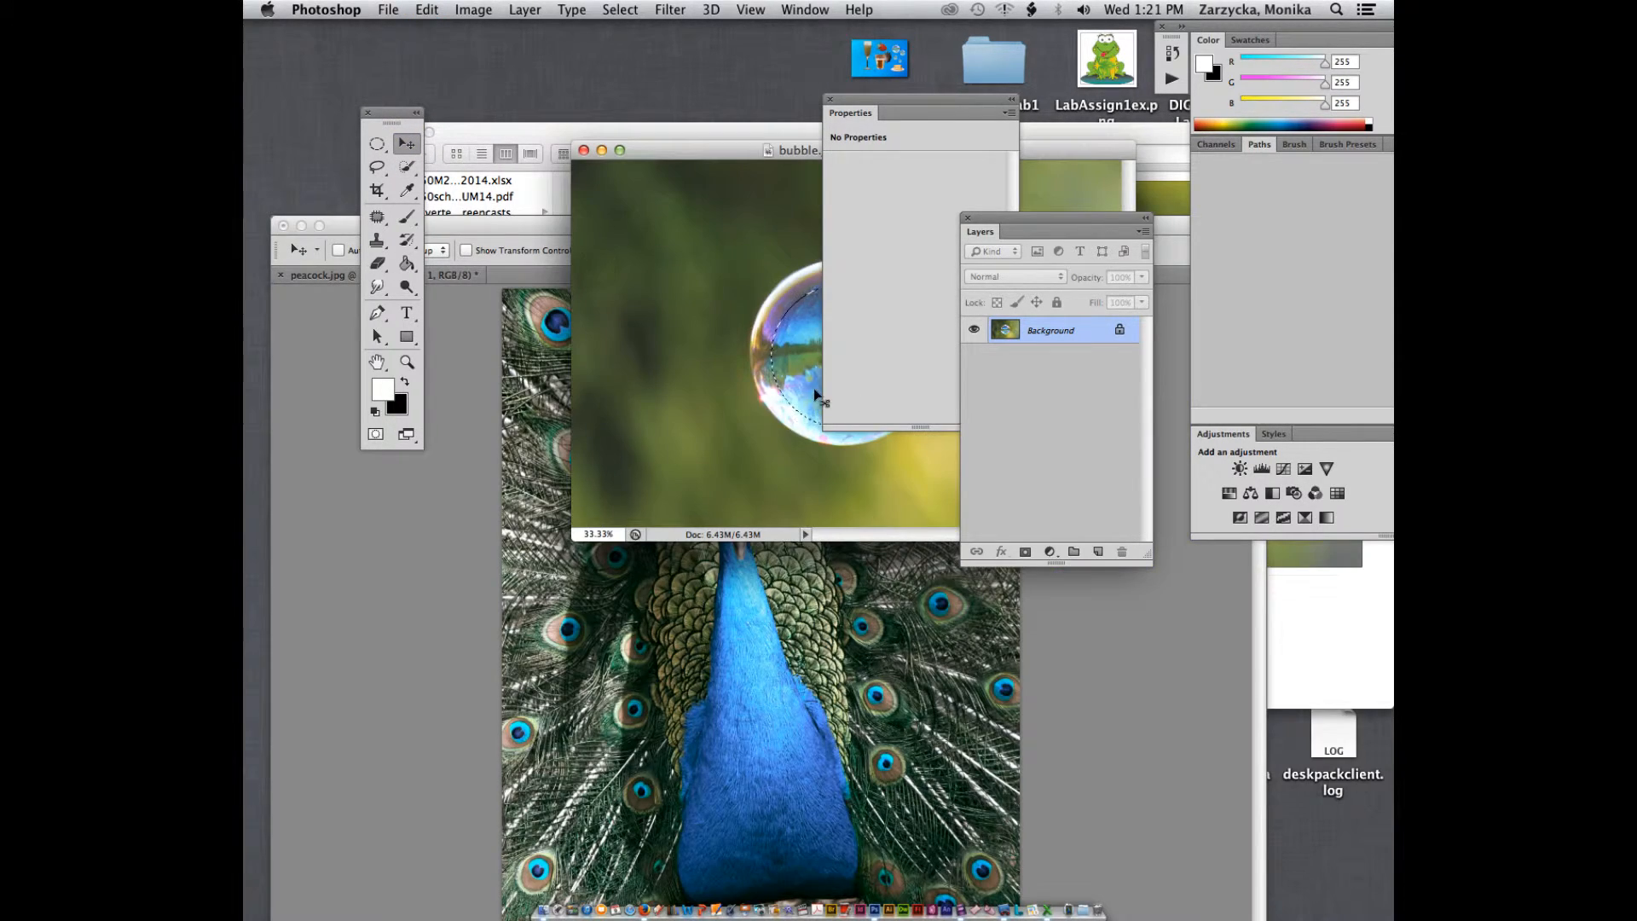
left_click_drag(789, 347, 551, 635)
left_click(1009, 522)
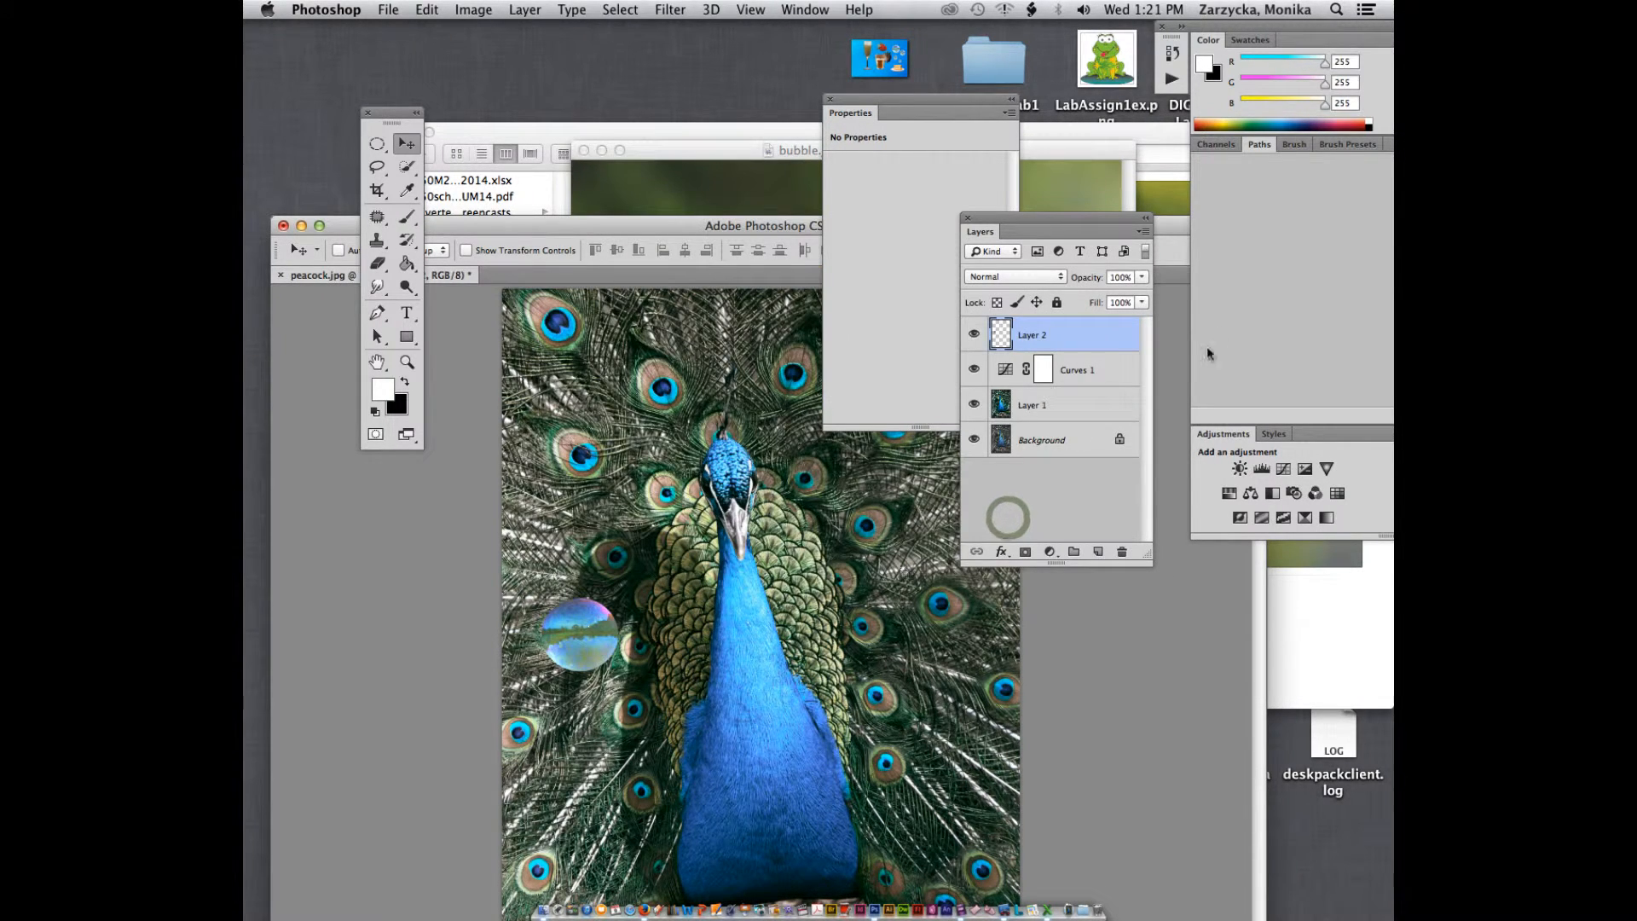
Step: Move Layer 2 directly below Curves 1 and reposition the bubble among the feathers beside the peacock's head
left_click_drag(1066, 328, 1067, 384)
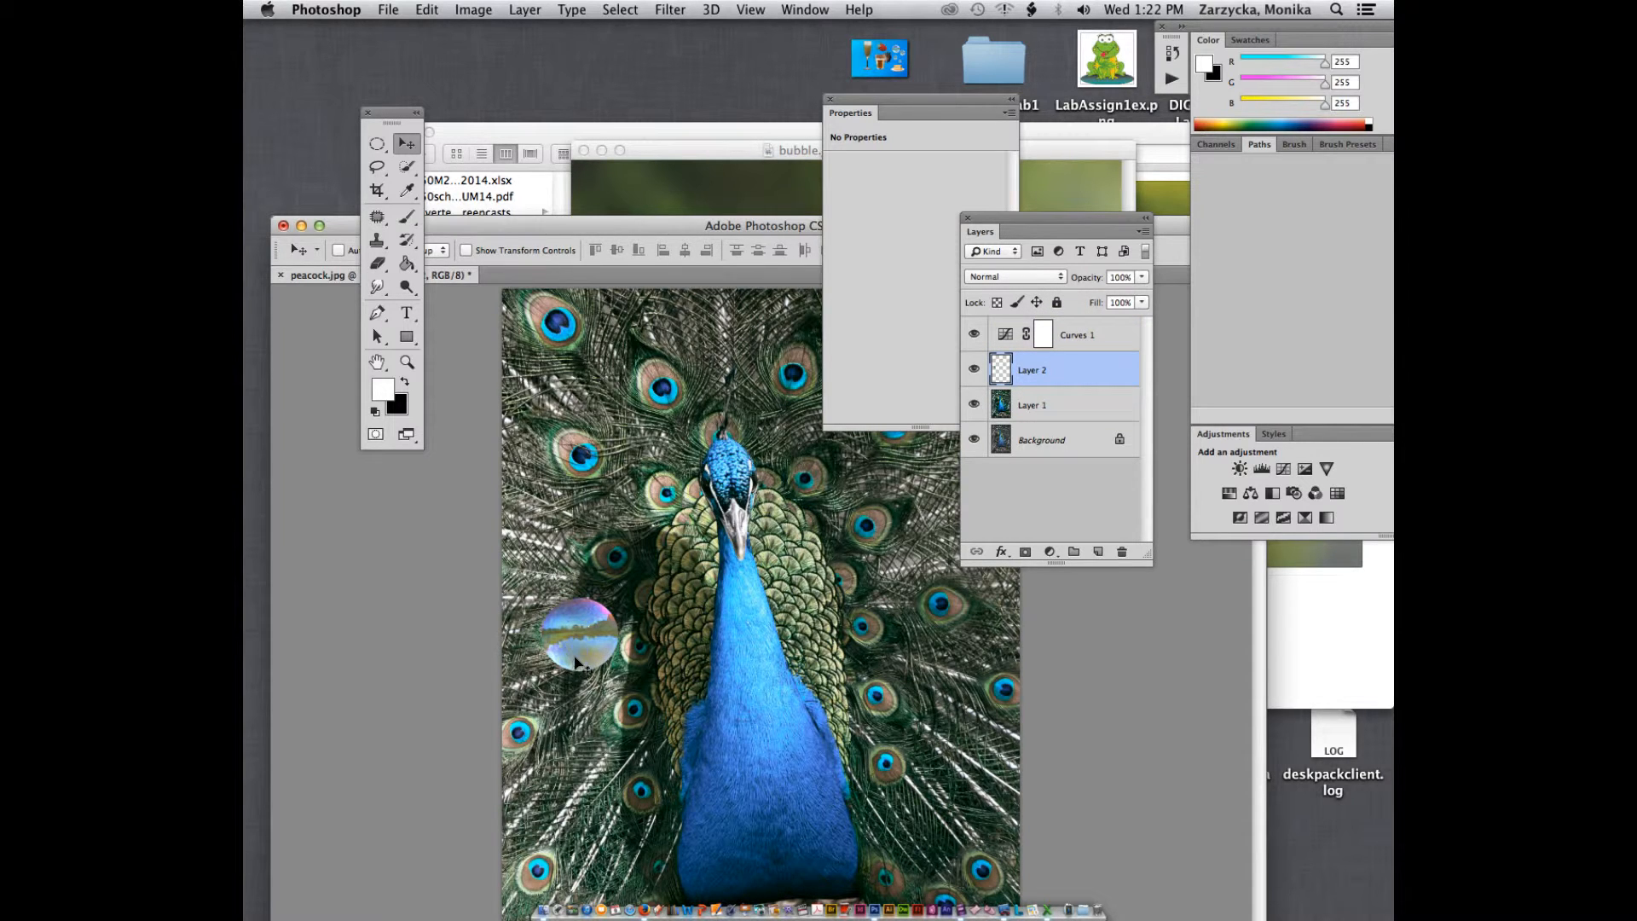
left_click_drag(578, 653, 680, 399)
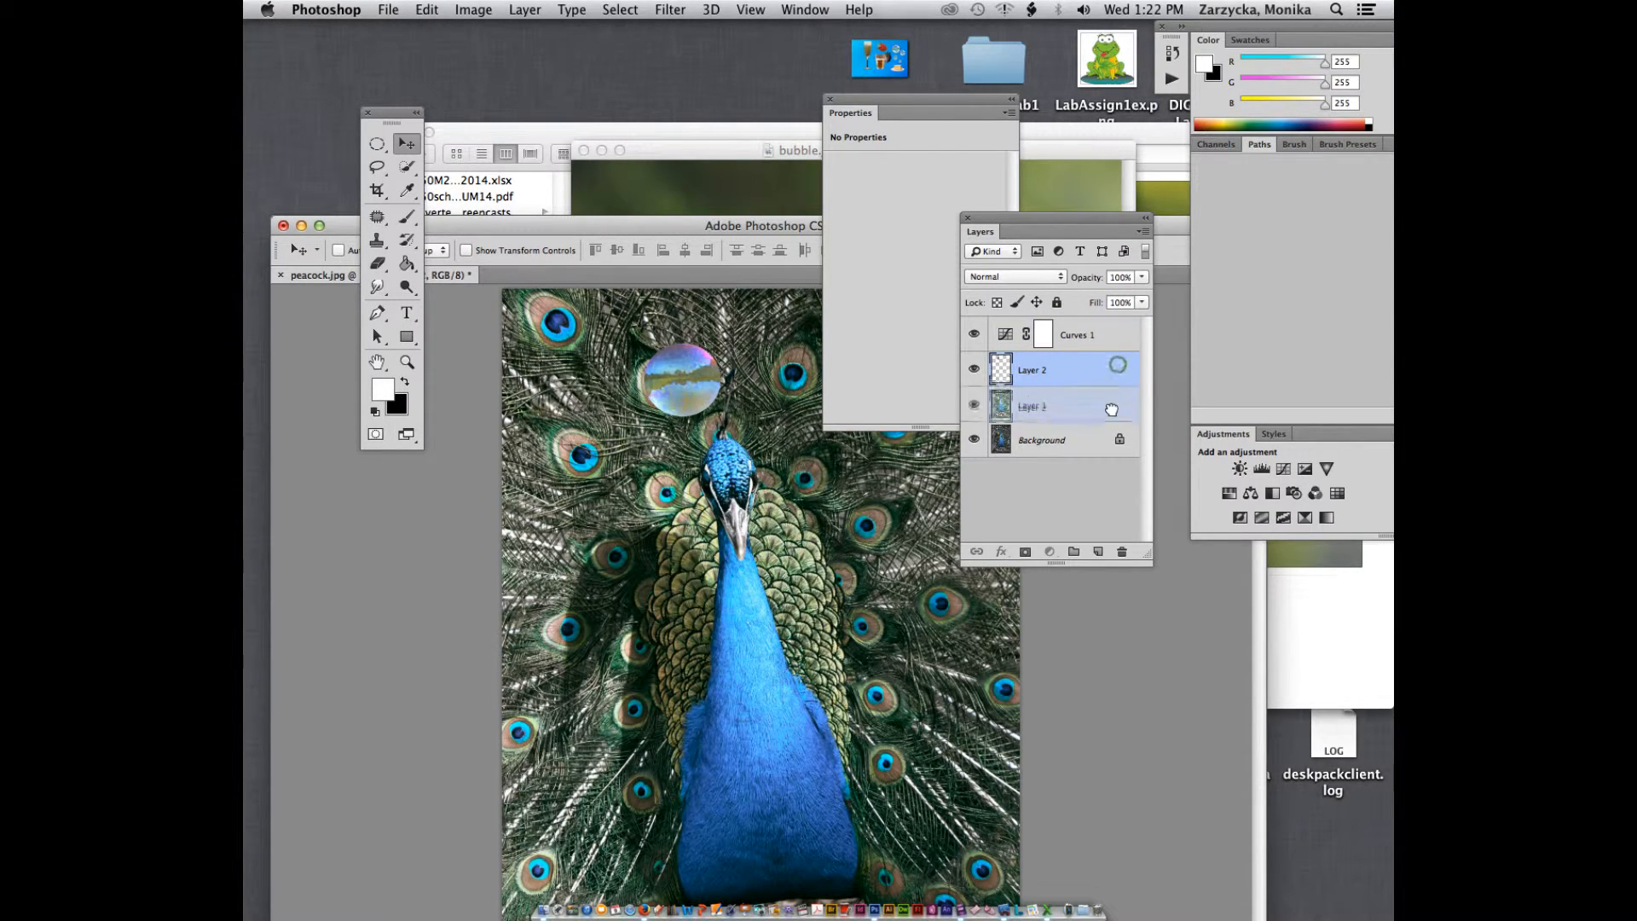
left_click(1117, 367)
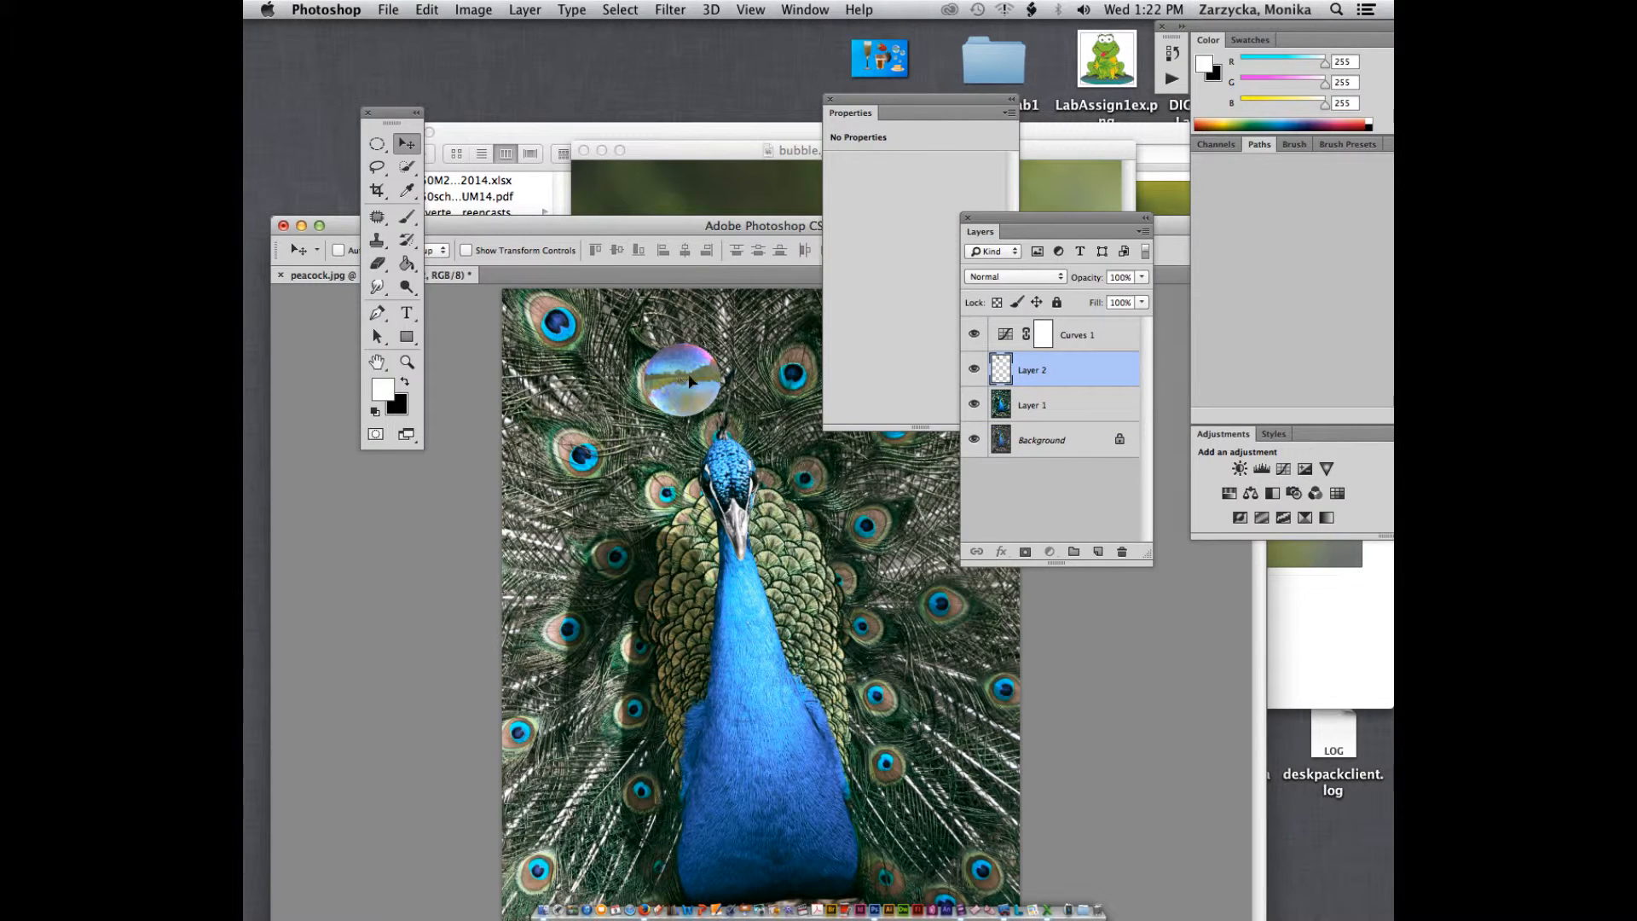
left_click_drag(692, 385, 591, 378)
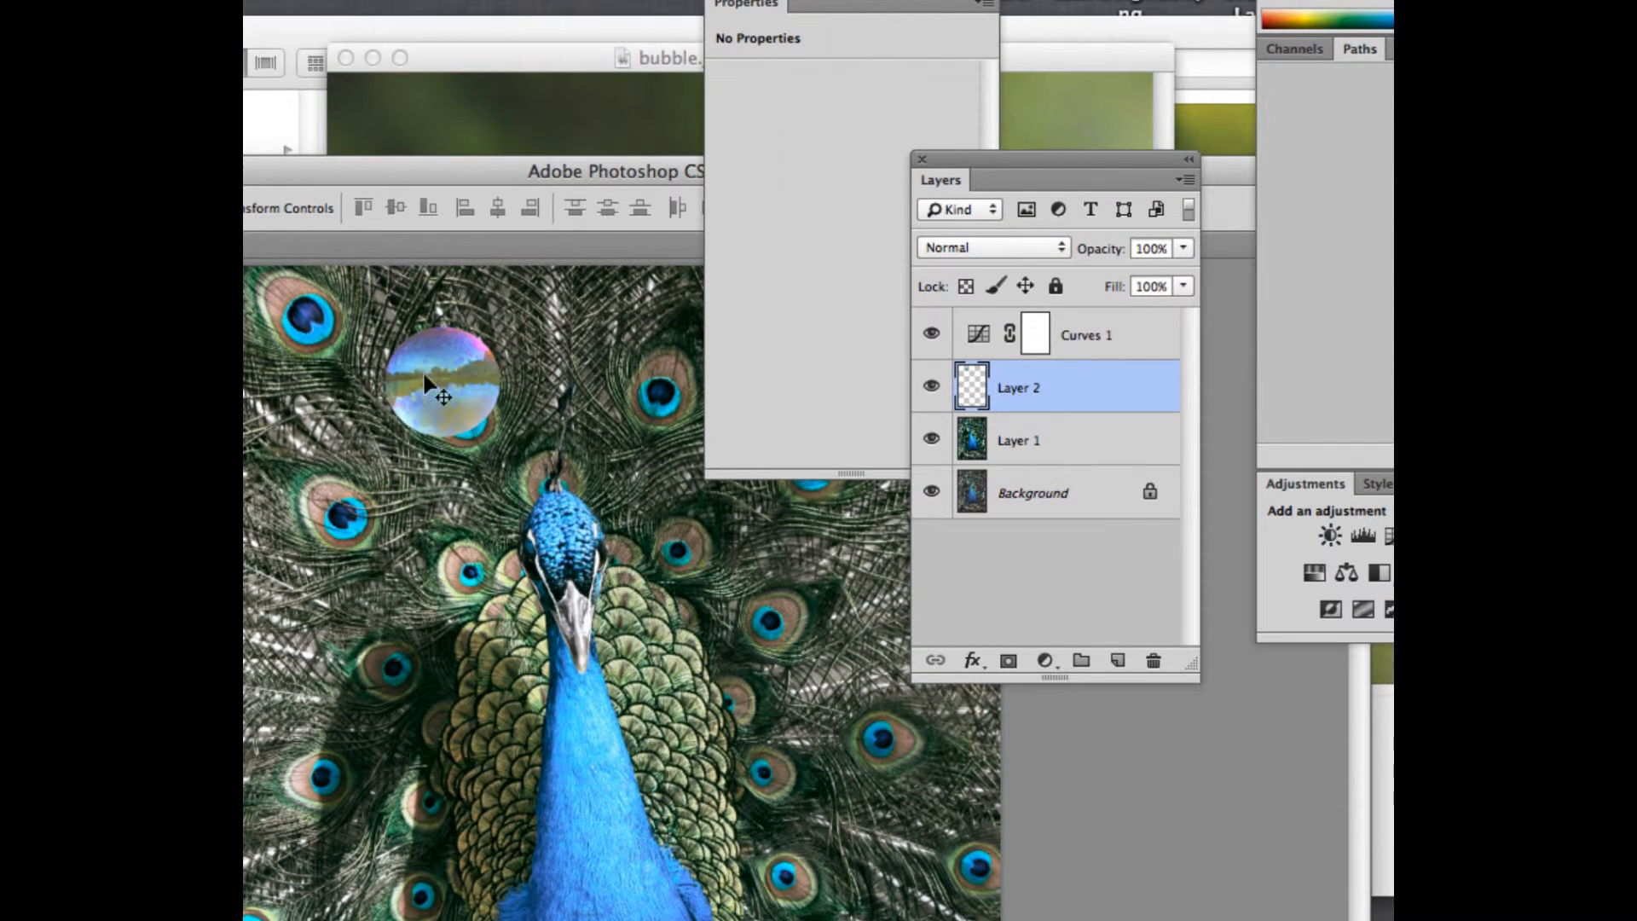
left_click_drag(426, 381, 391, 495)
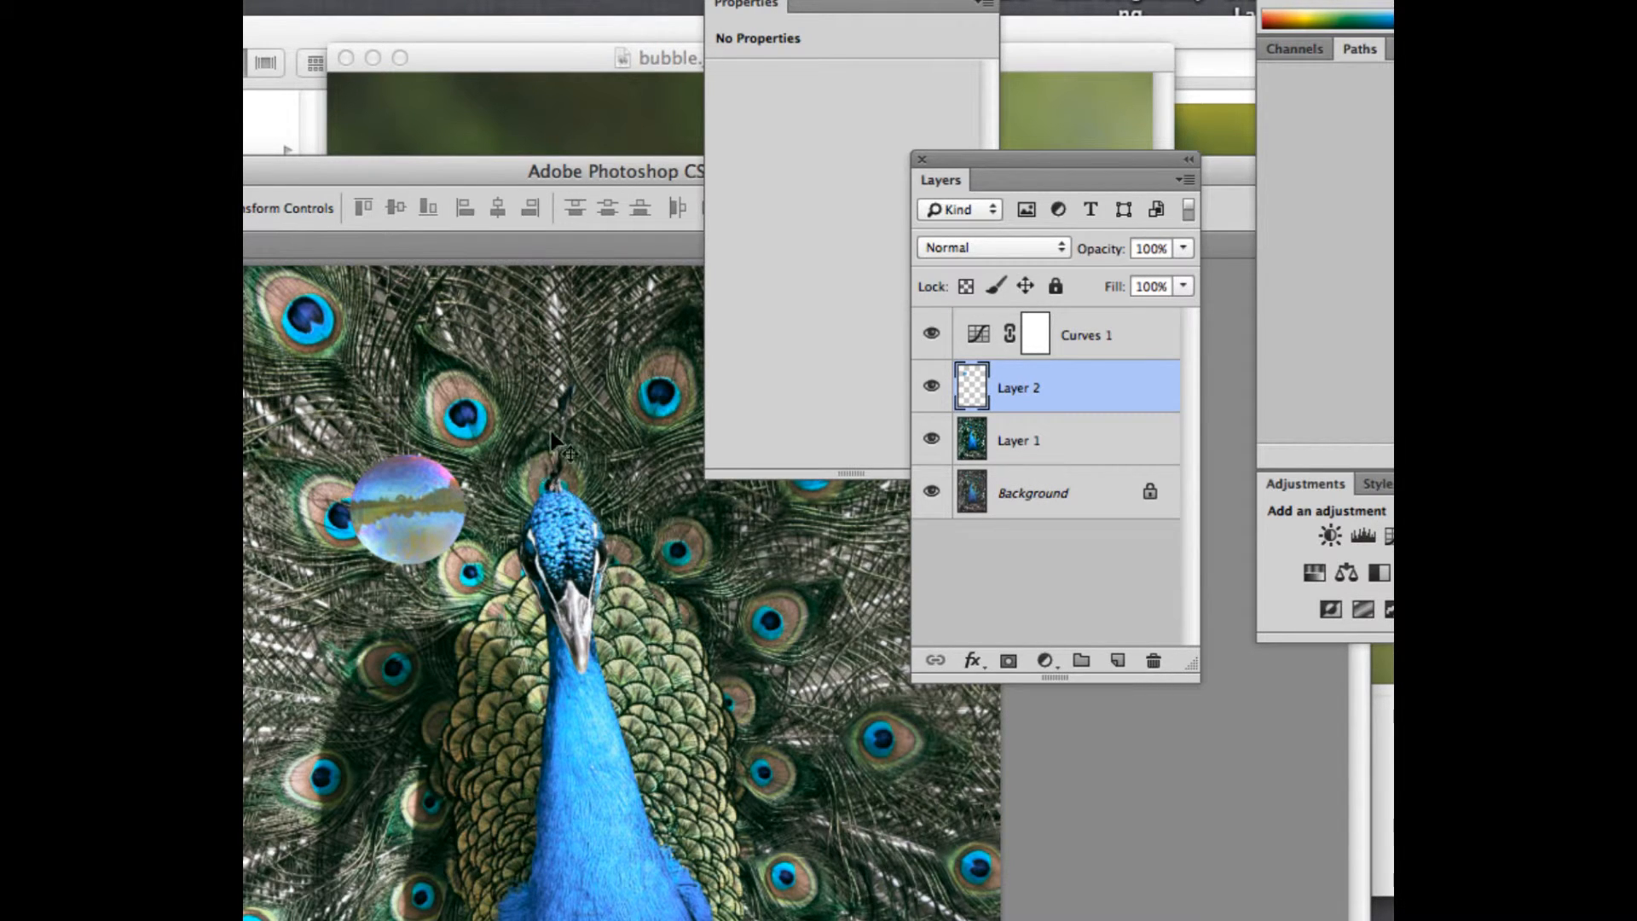
Step: Move Layer 2 back above Curves 1 and clip the Curves 1 adjustment to Layer 1 only, closing its settings
left_click_drag(1071, 392, 1073, 322)
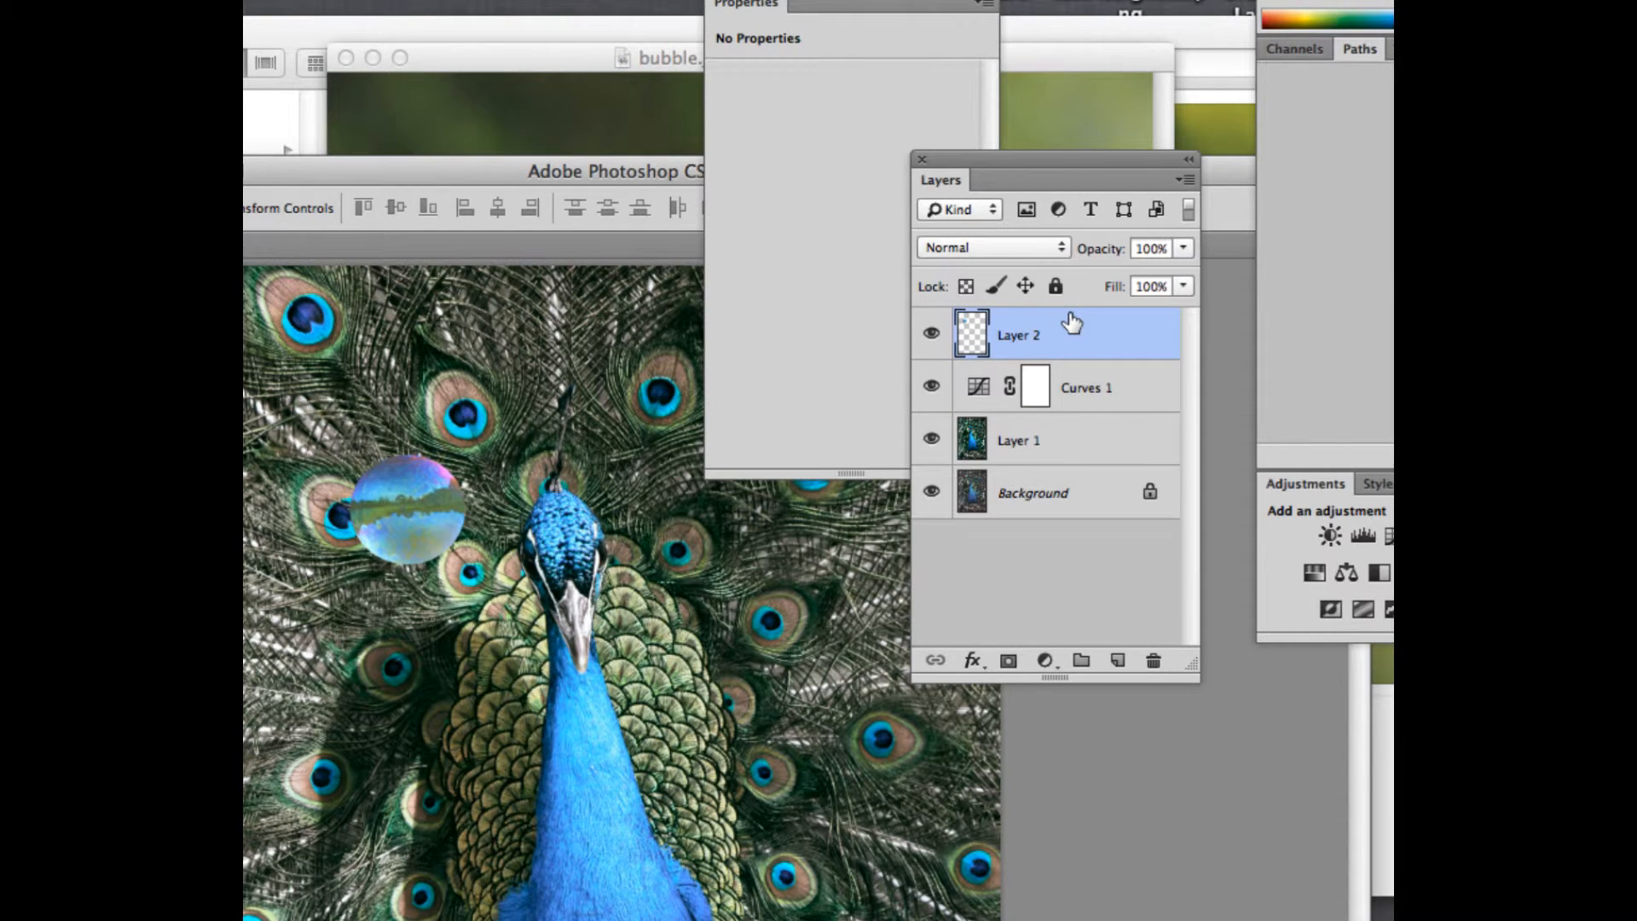
left_click(979, 389)
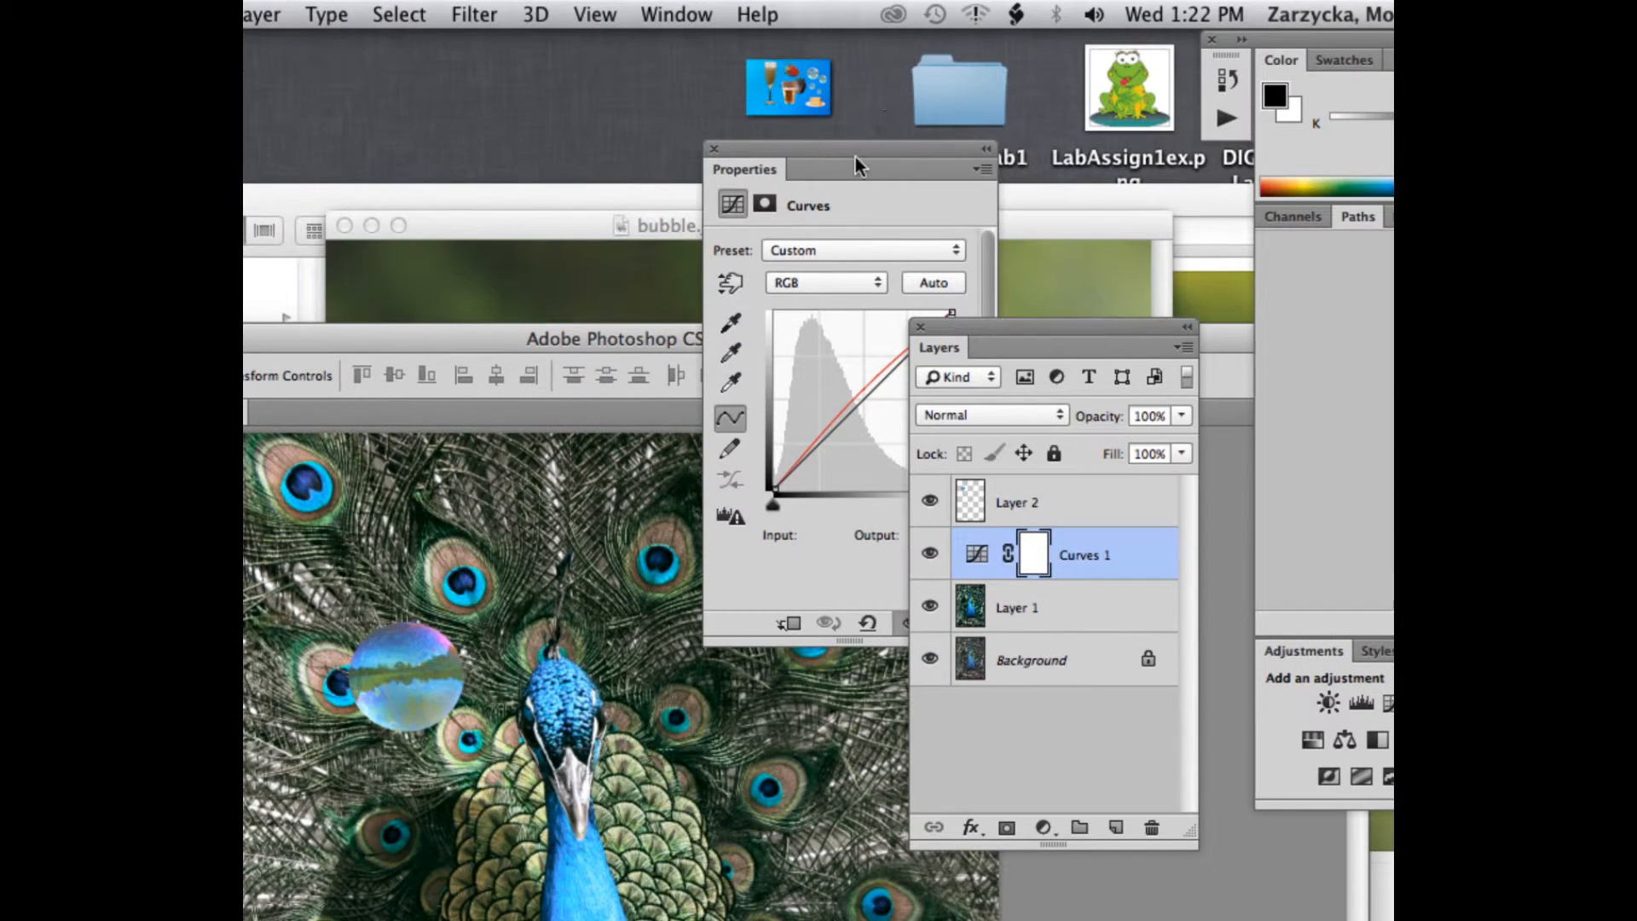
left_click_drag(858, 161, 862, 35)
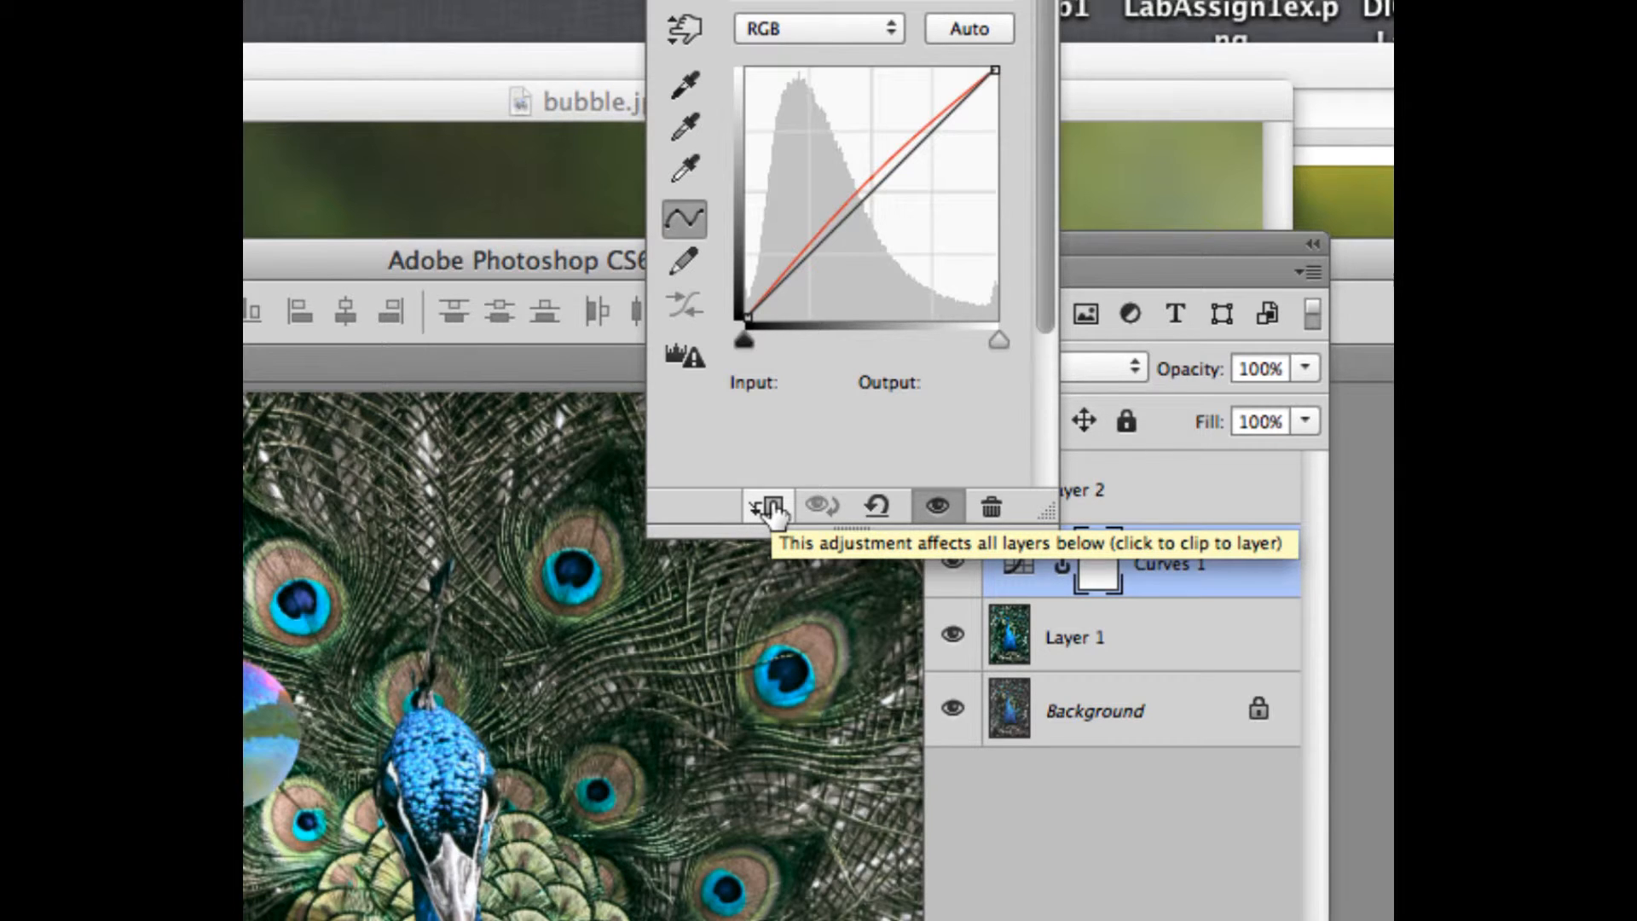
left_click(773, 510)
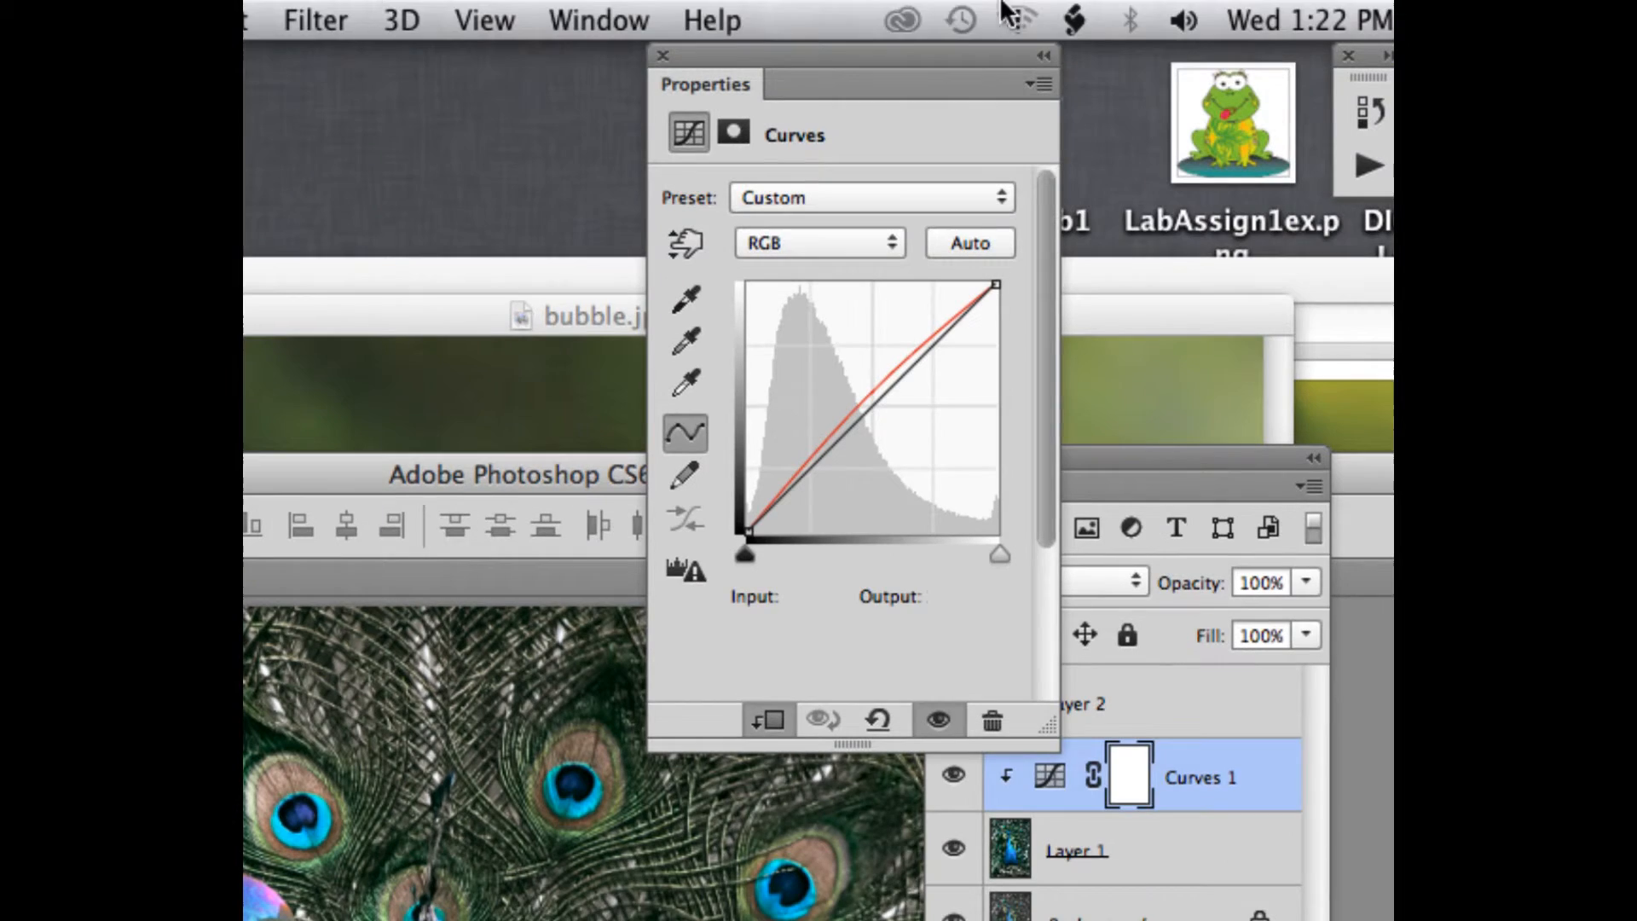
left_click(660, 54)
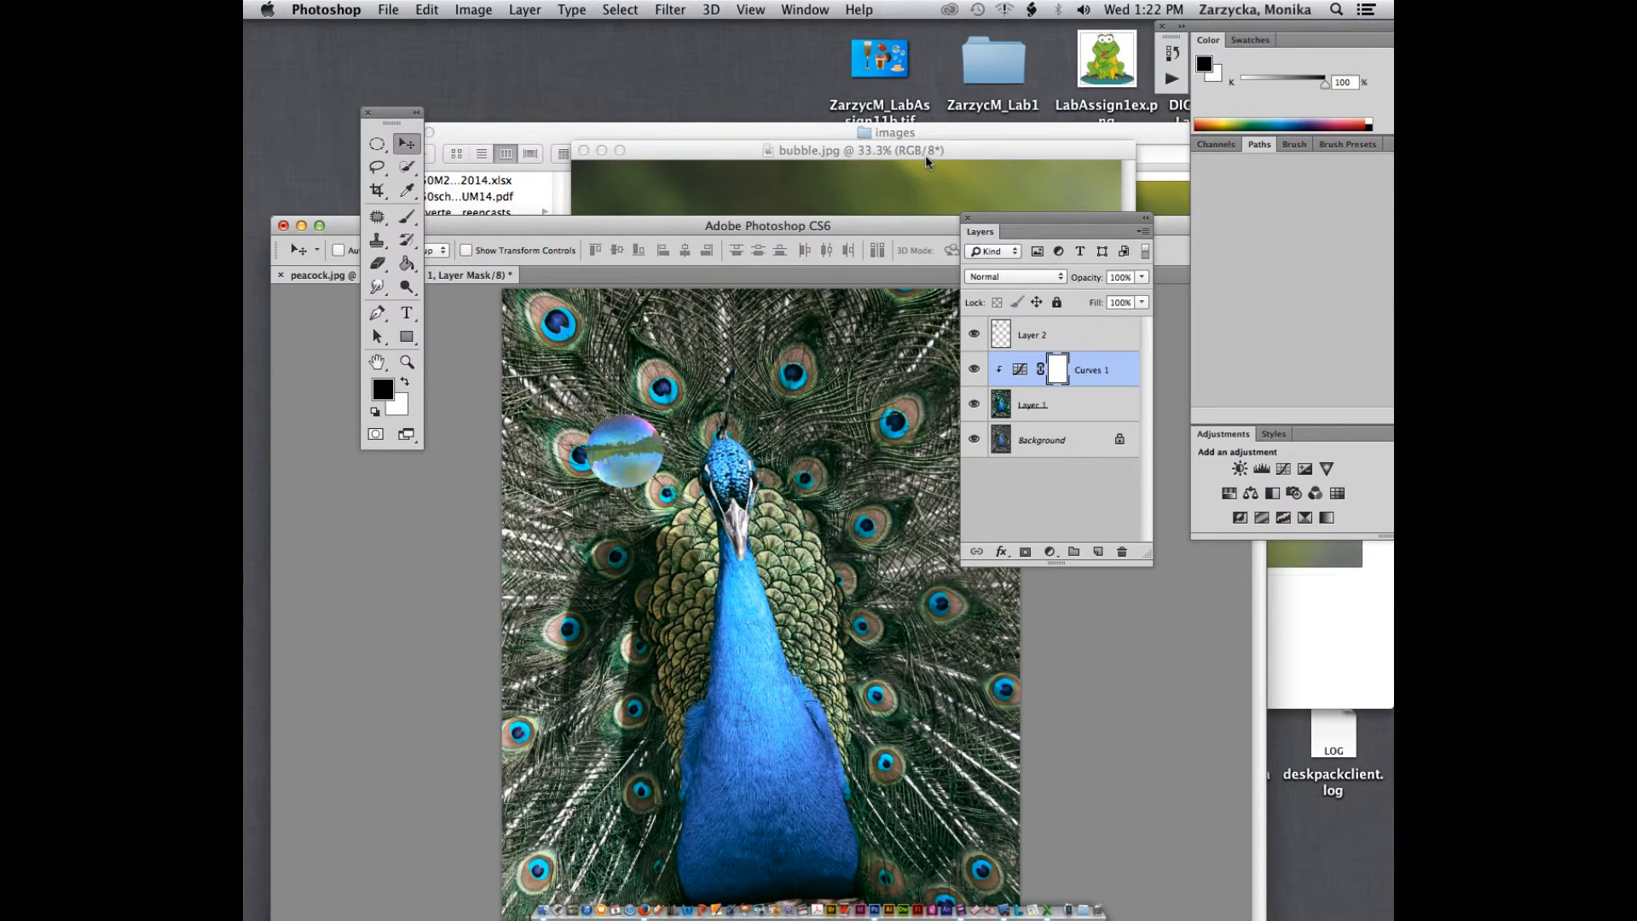
Step: Delete the bubble layer, Layer 2, from the peacock document
left_click(1084, 332)
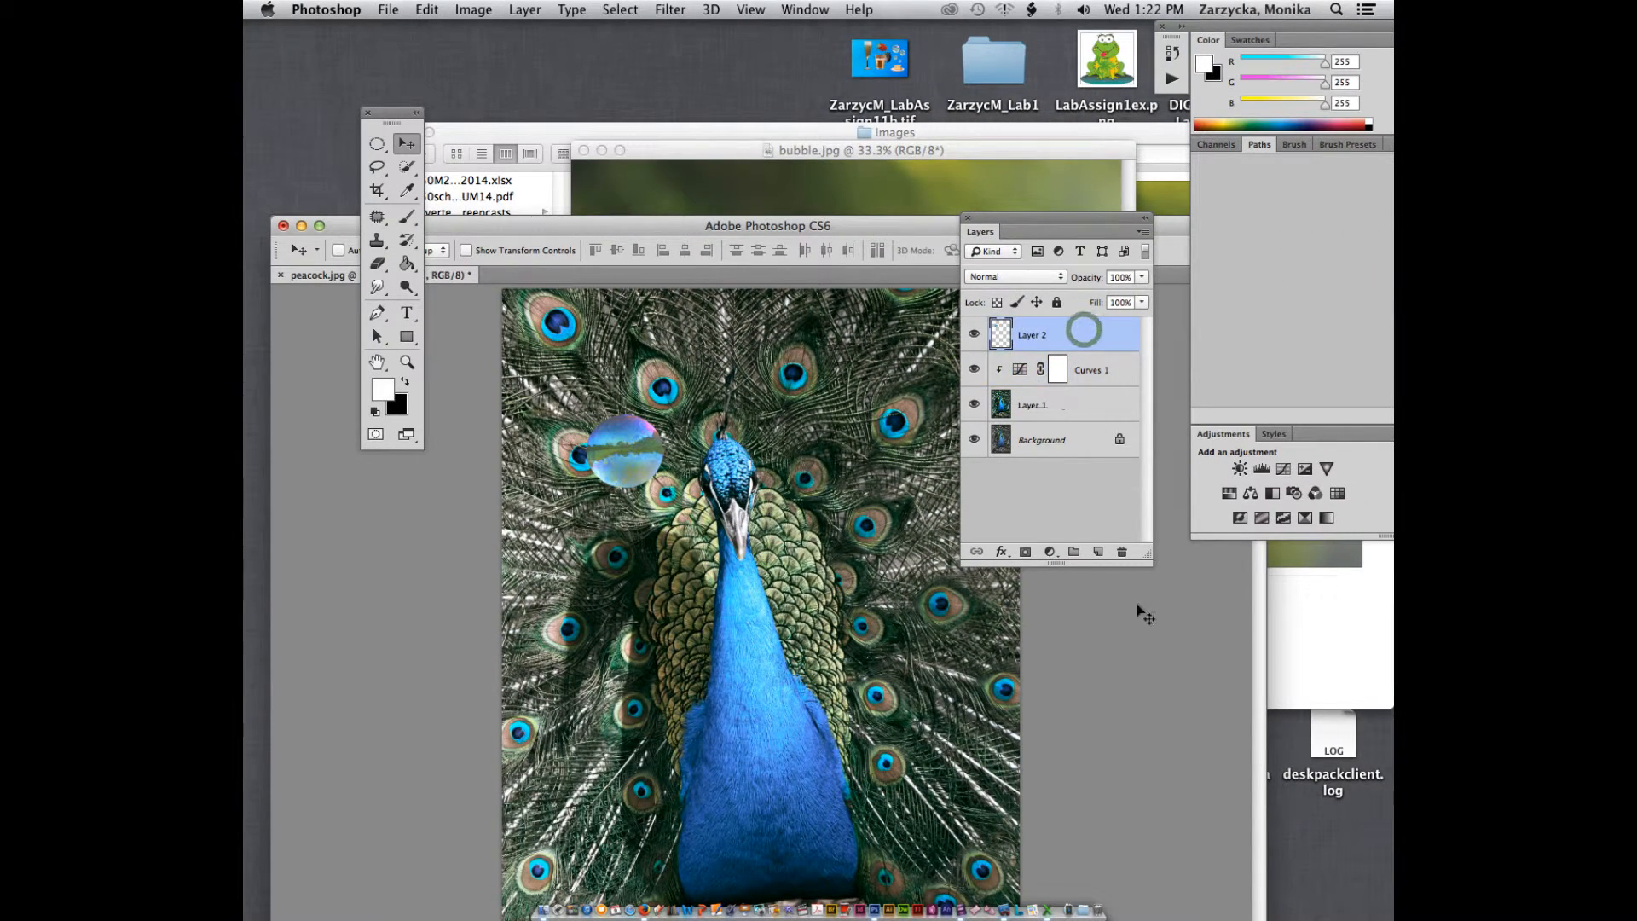
left_click(1122, 551)
left_click(966, 329)
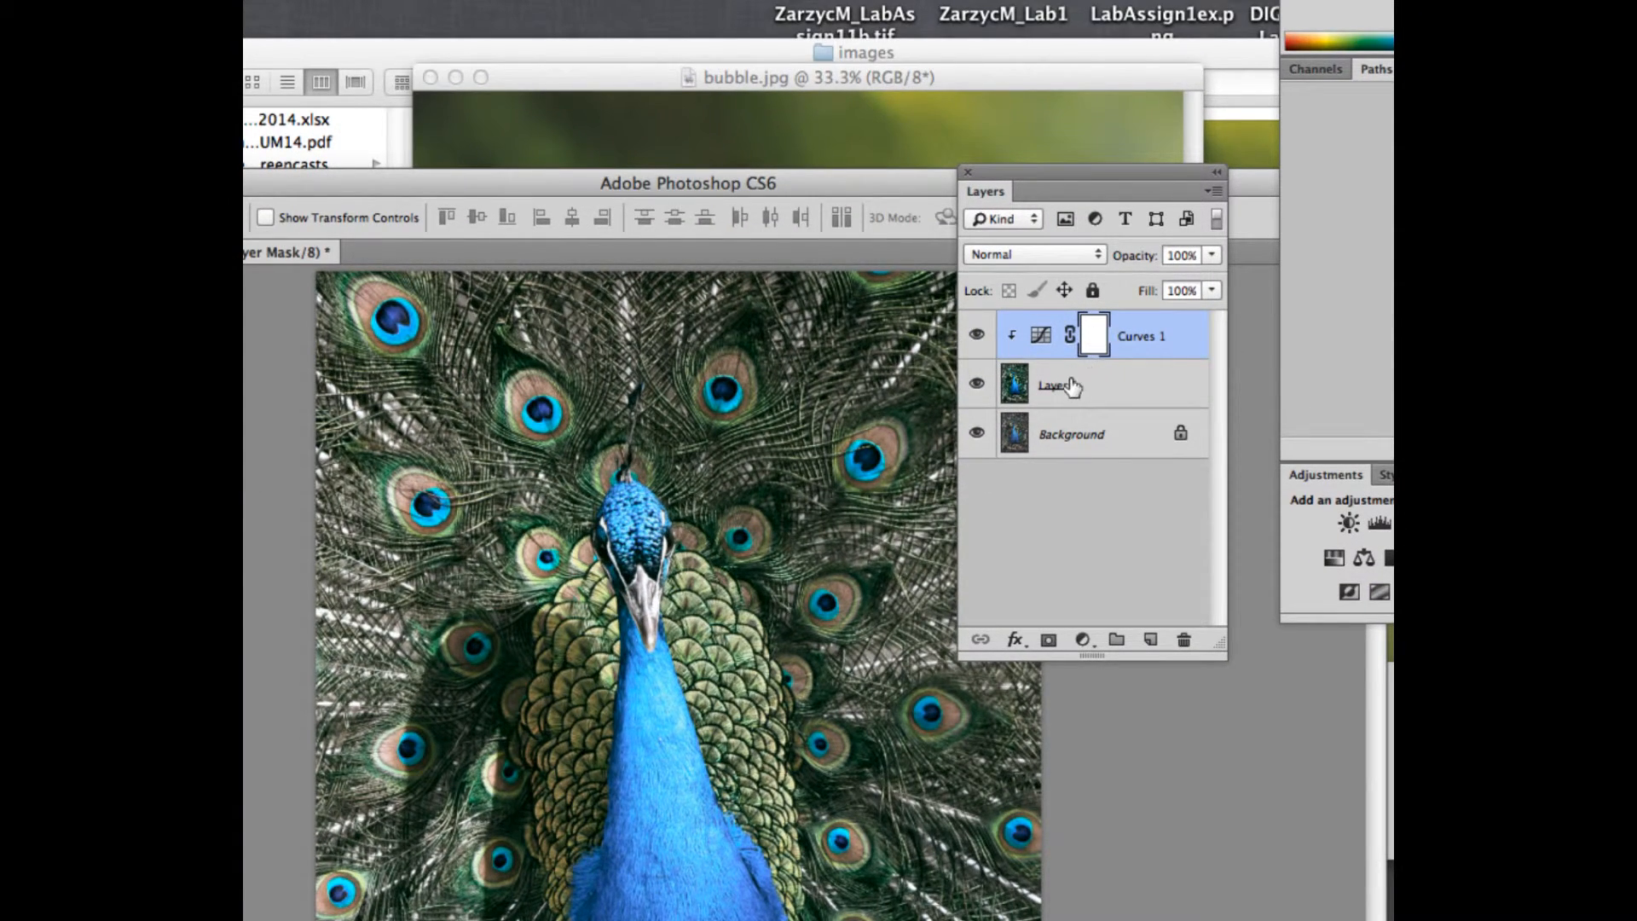
Step: Add a Vibrance adjustment layer directly above Layer 1, beneath Curves 1
left_click(1072, 385)
left_click(1126, 338)
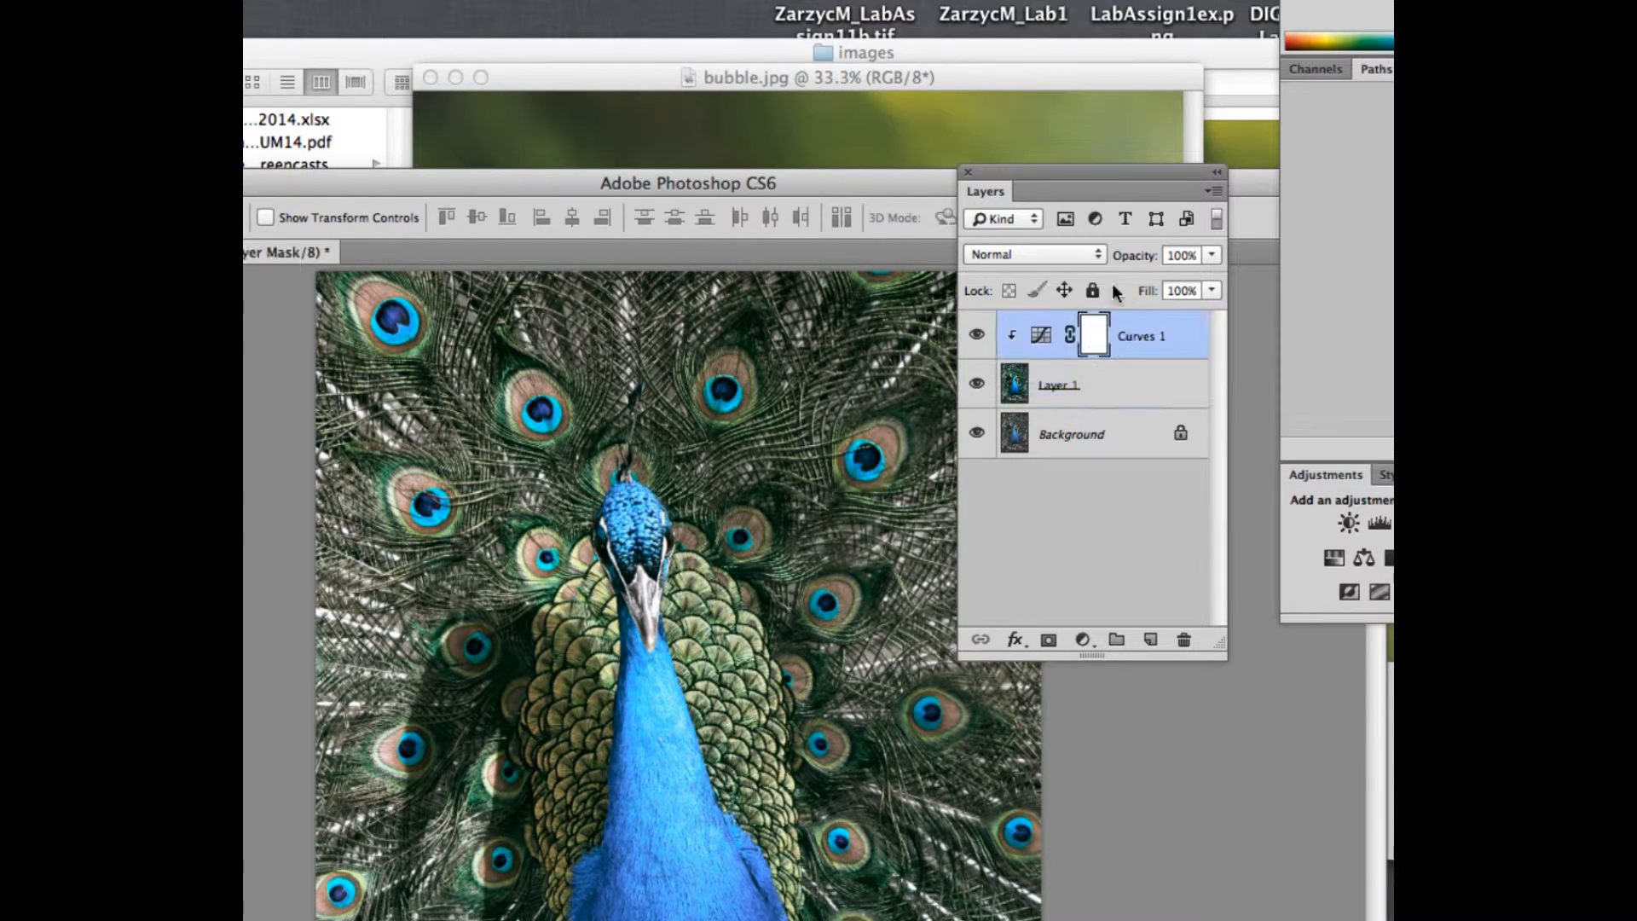
left_click(1091, 383)
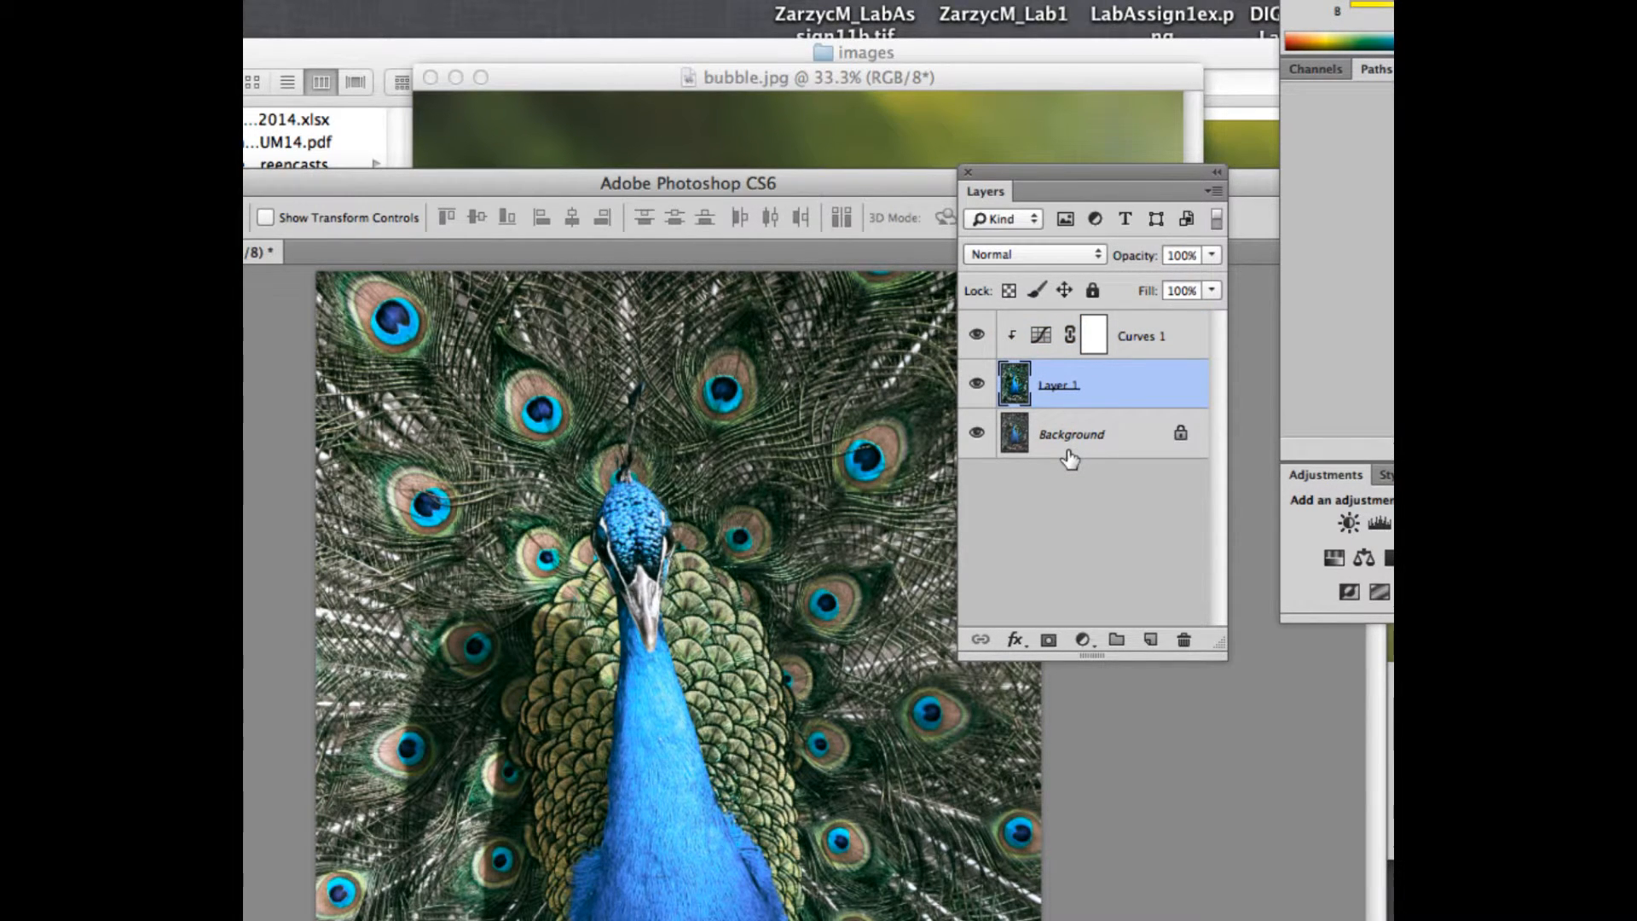
left_click(1082, 639)
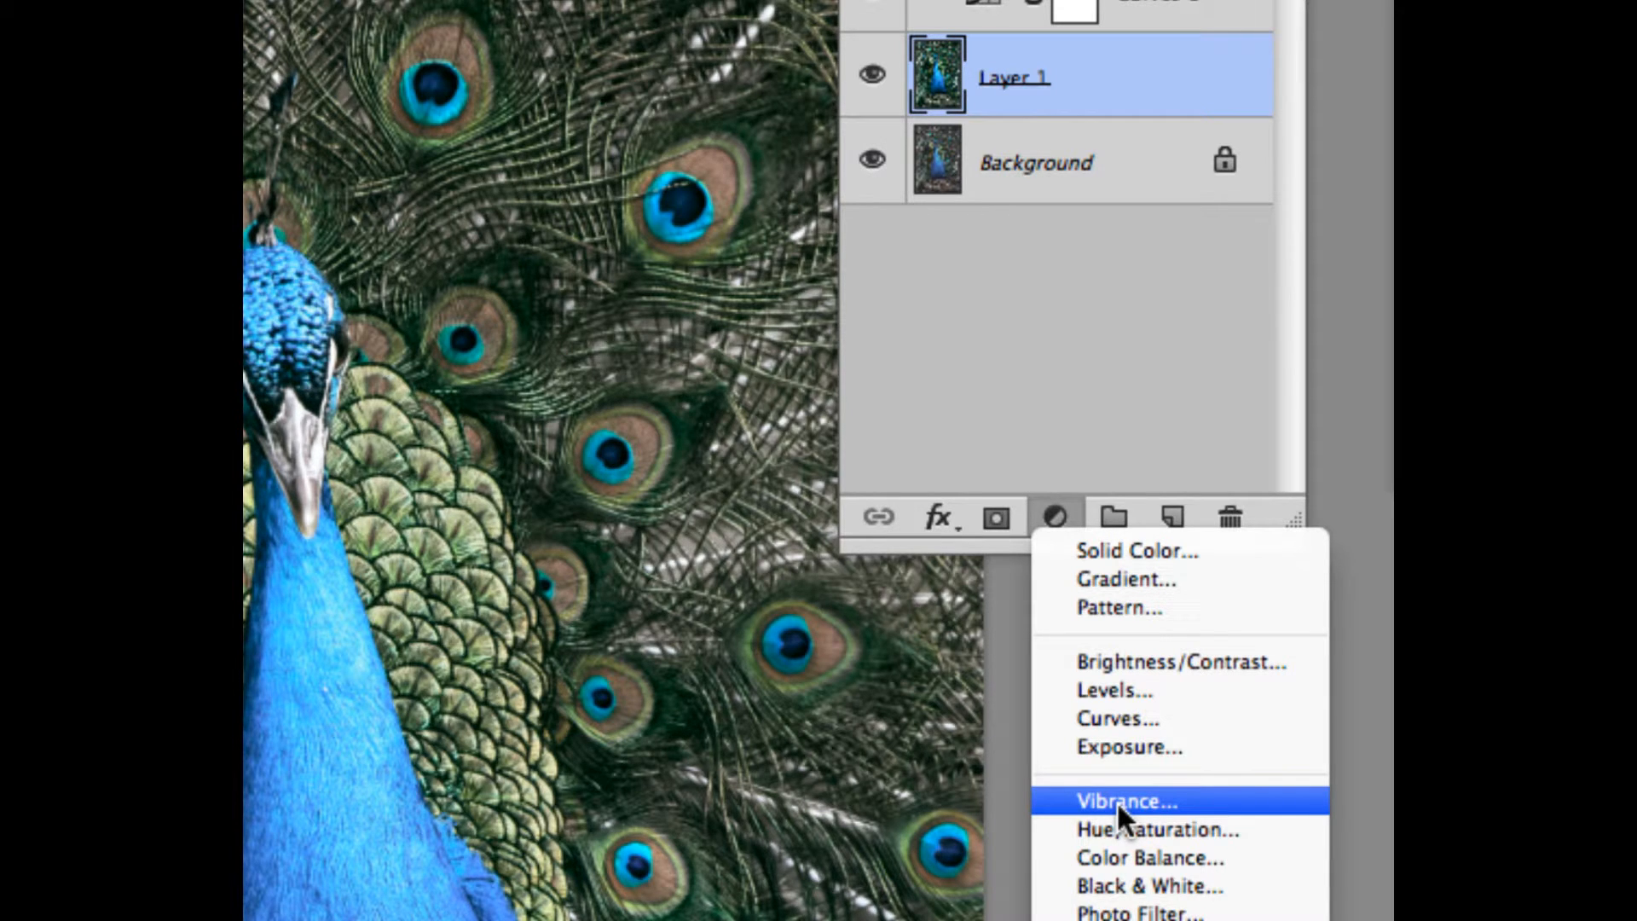
left_click(1117, 800)
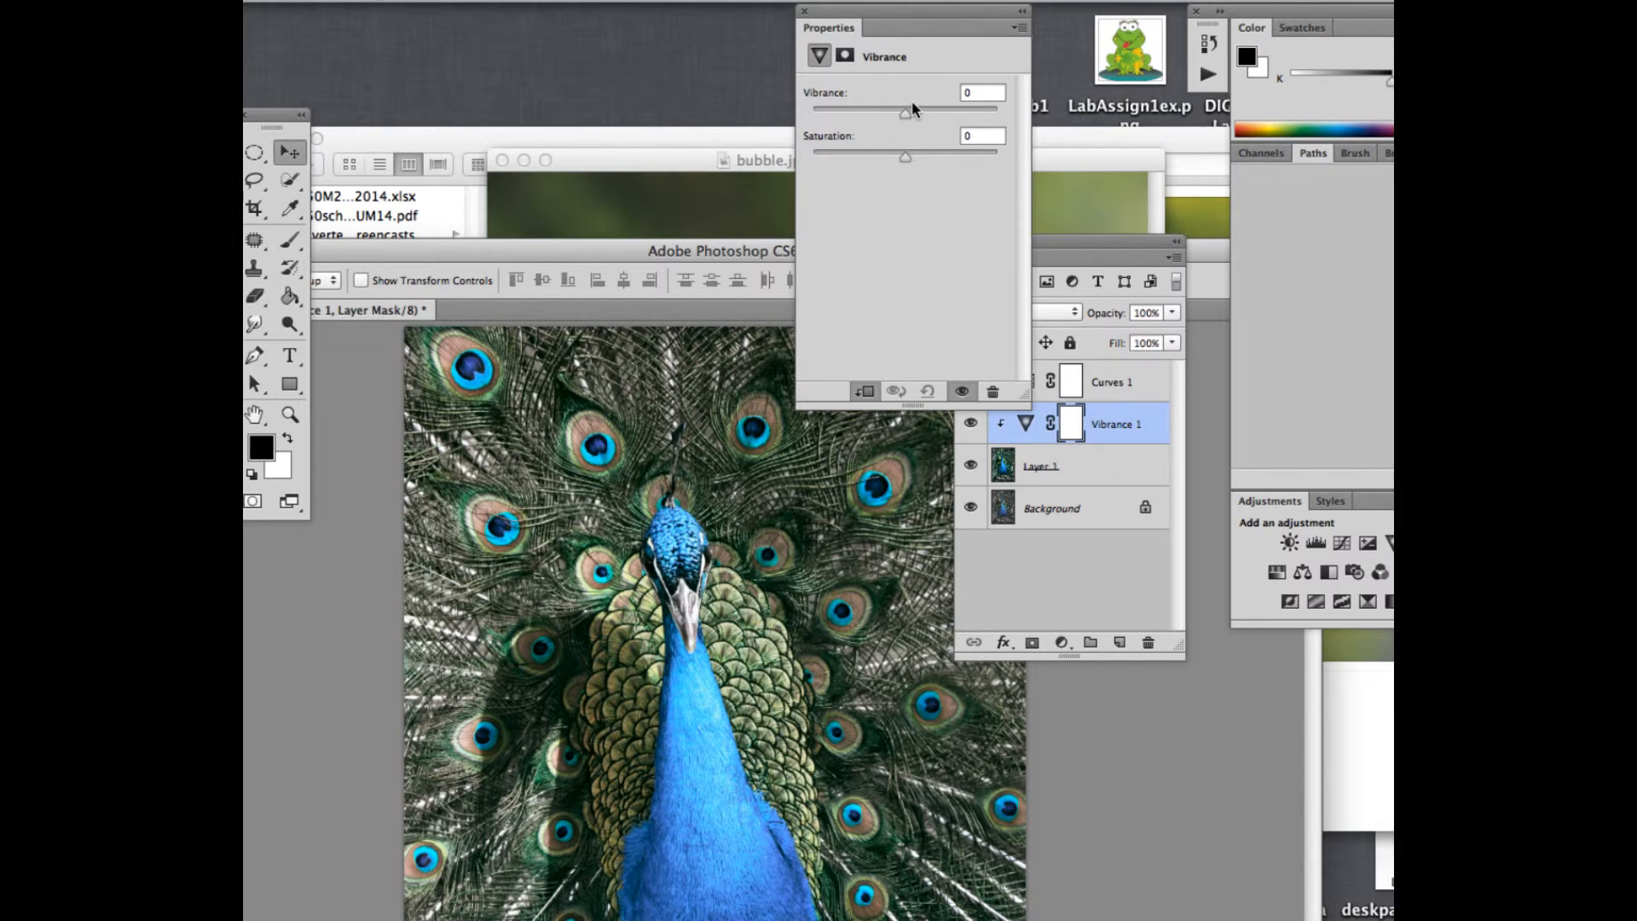
Step: Set both Vibrance and Saturation to +15 in the Vibrance 1 adjustment layer
left_click_drag(902, 14, 909, 173)
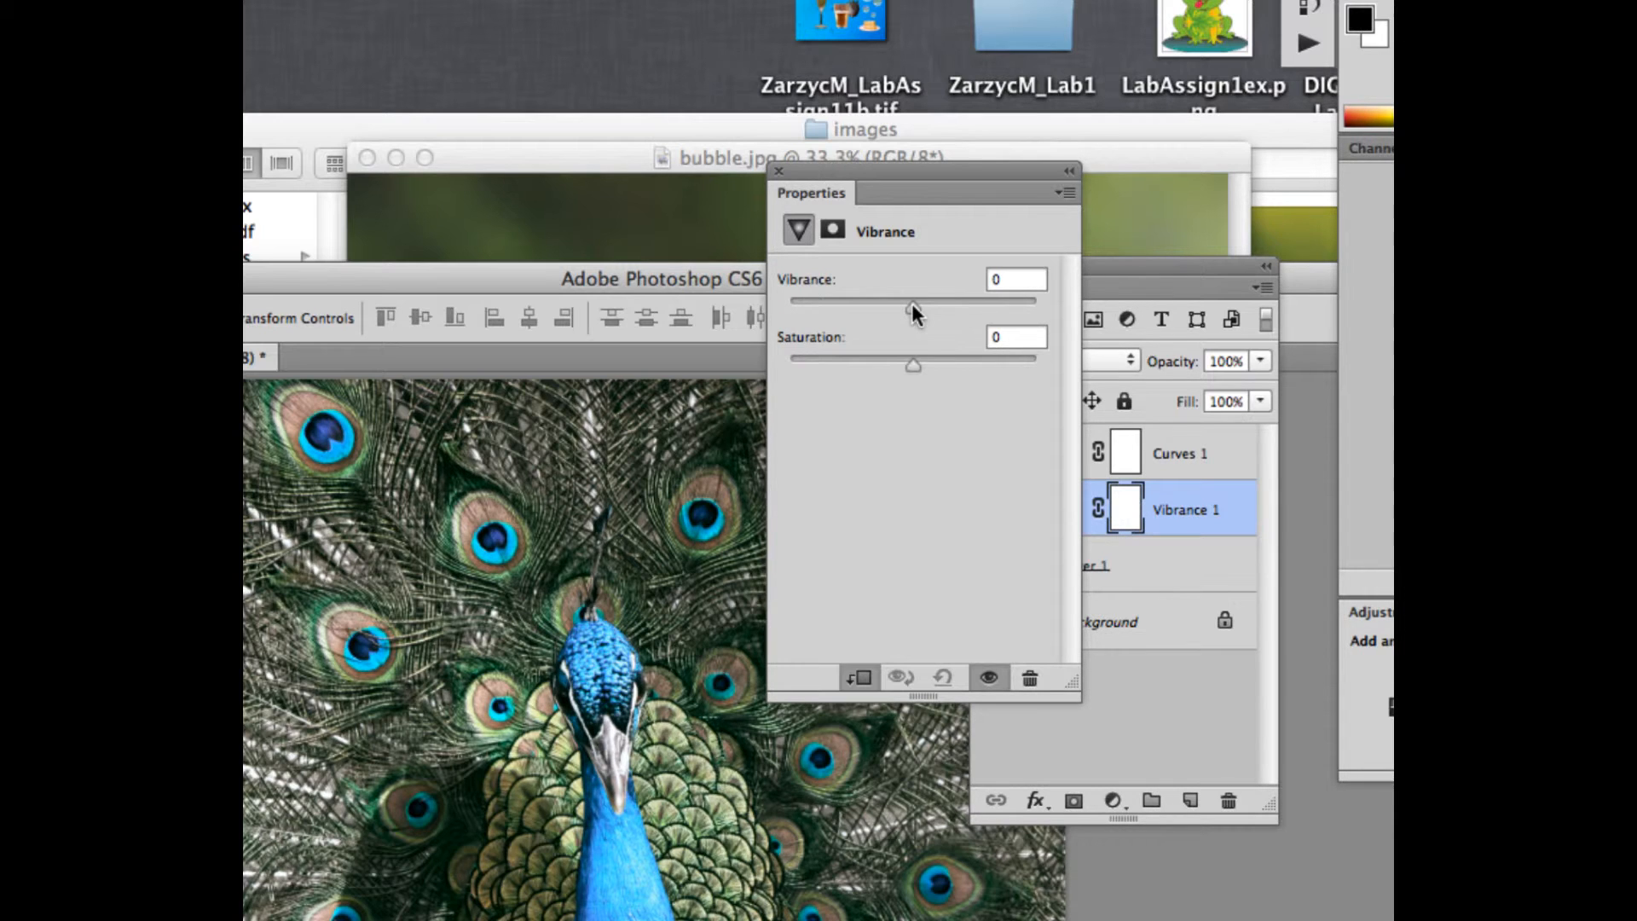
left_click_drag(912, 305, 779, 288)
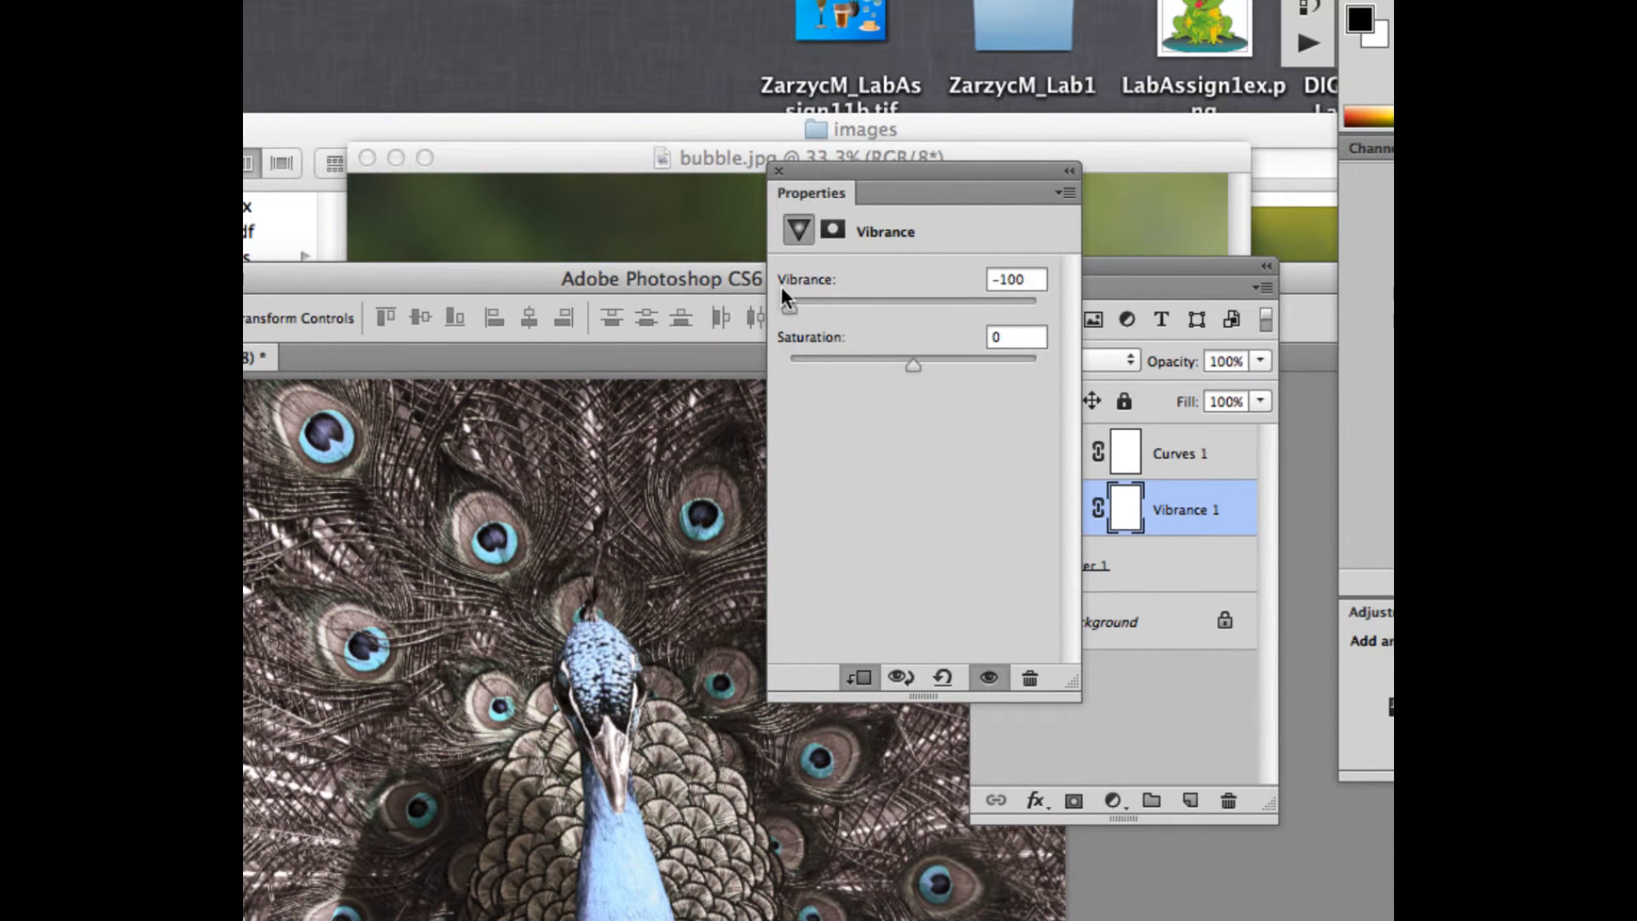
left_click_drag(795, 306, 933, 314)
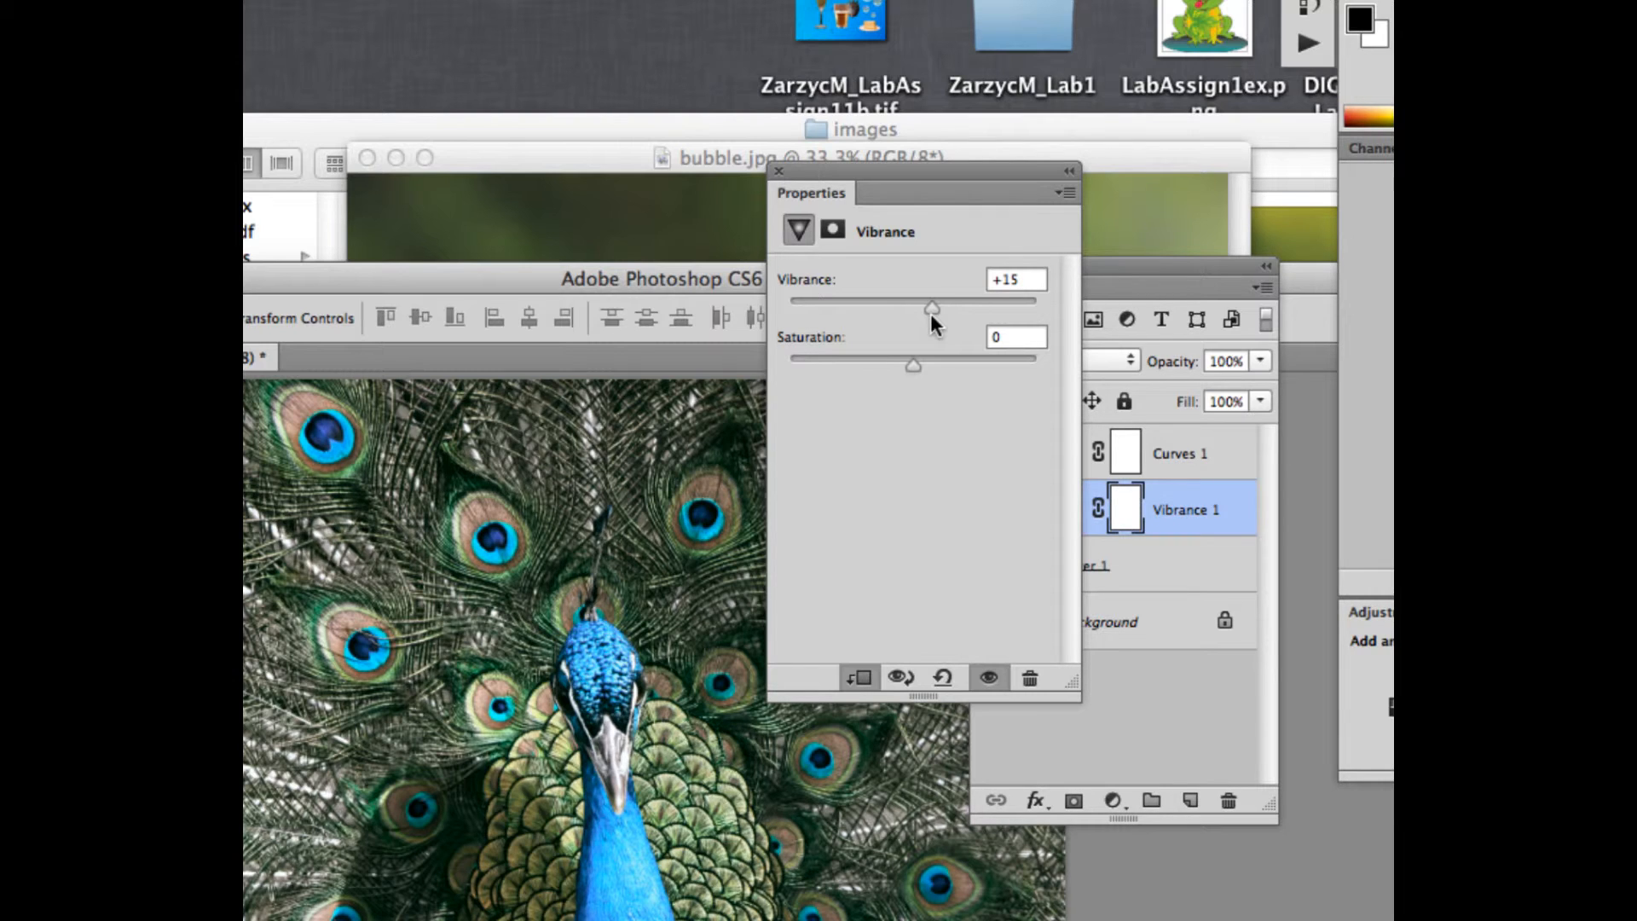
mouse_move(909, 363)
left_mouse_down()
mouse_move(948, 368)
mouse_move(932, 365)
left_mouse_up()
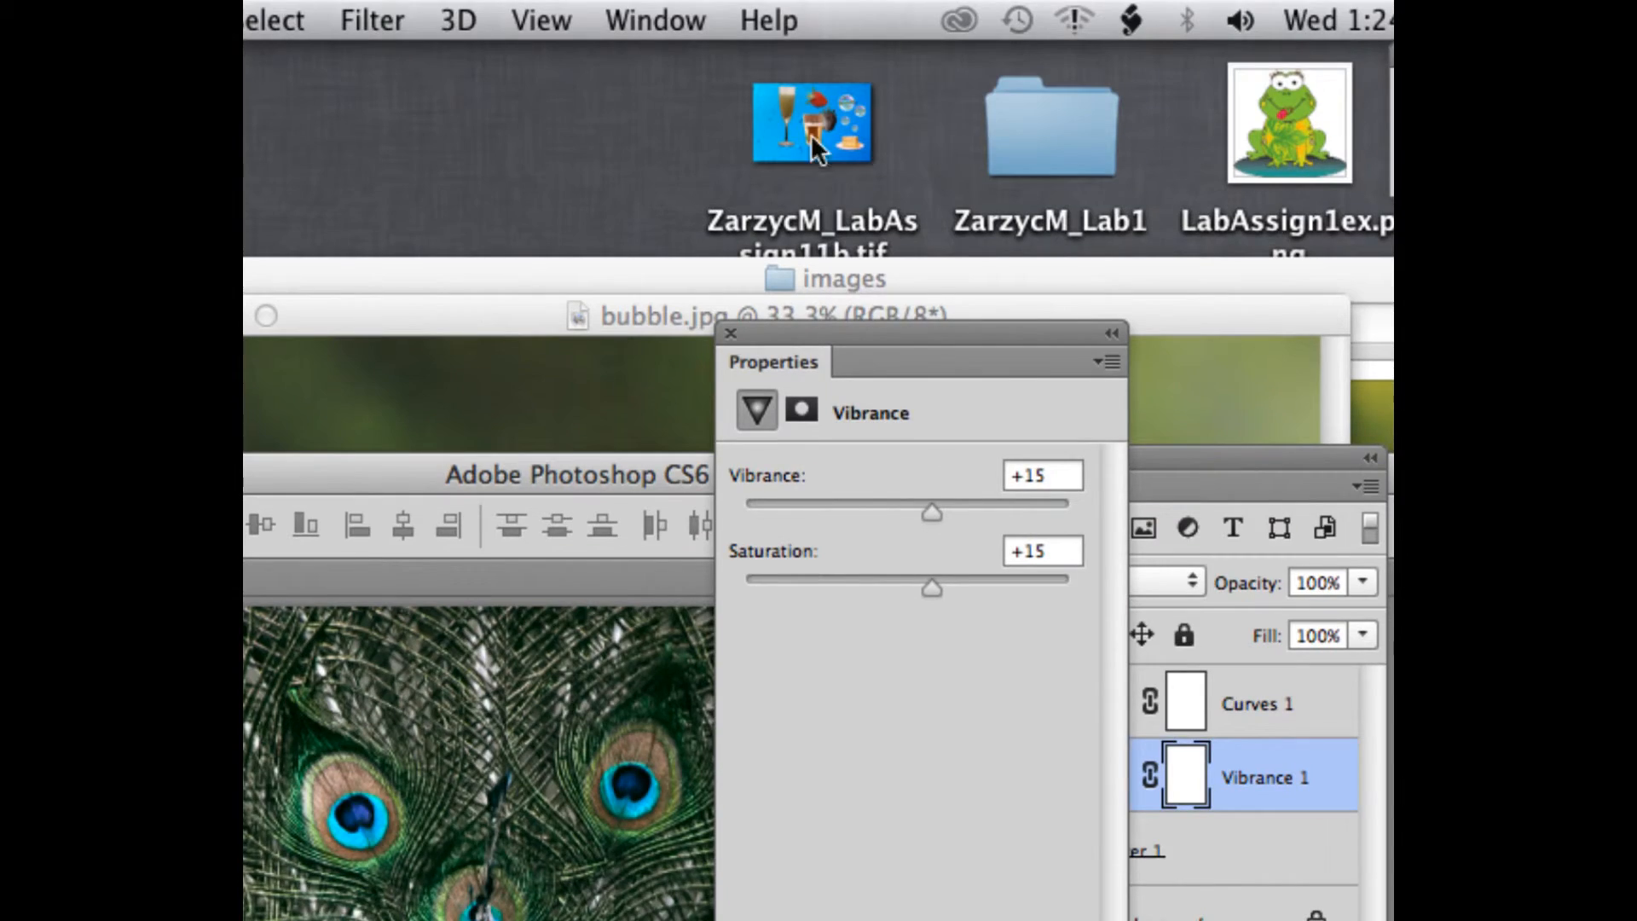
key("super+h")
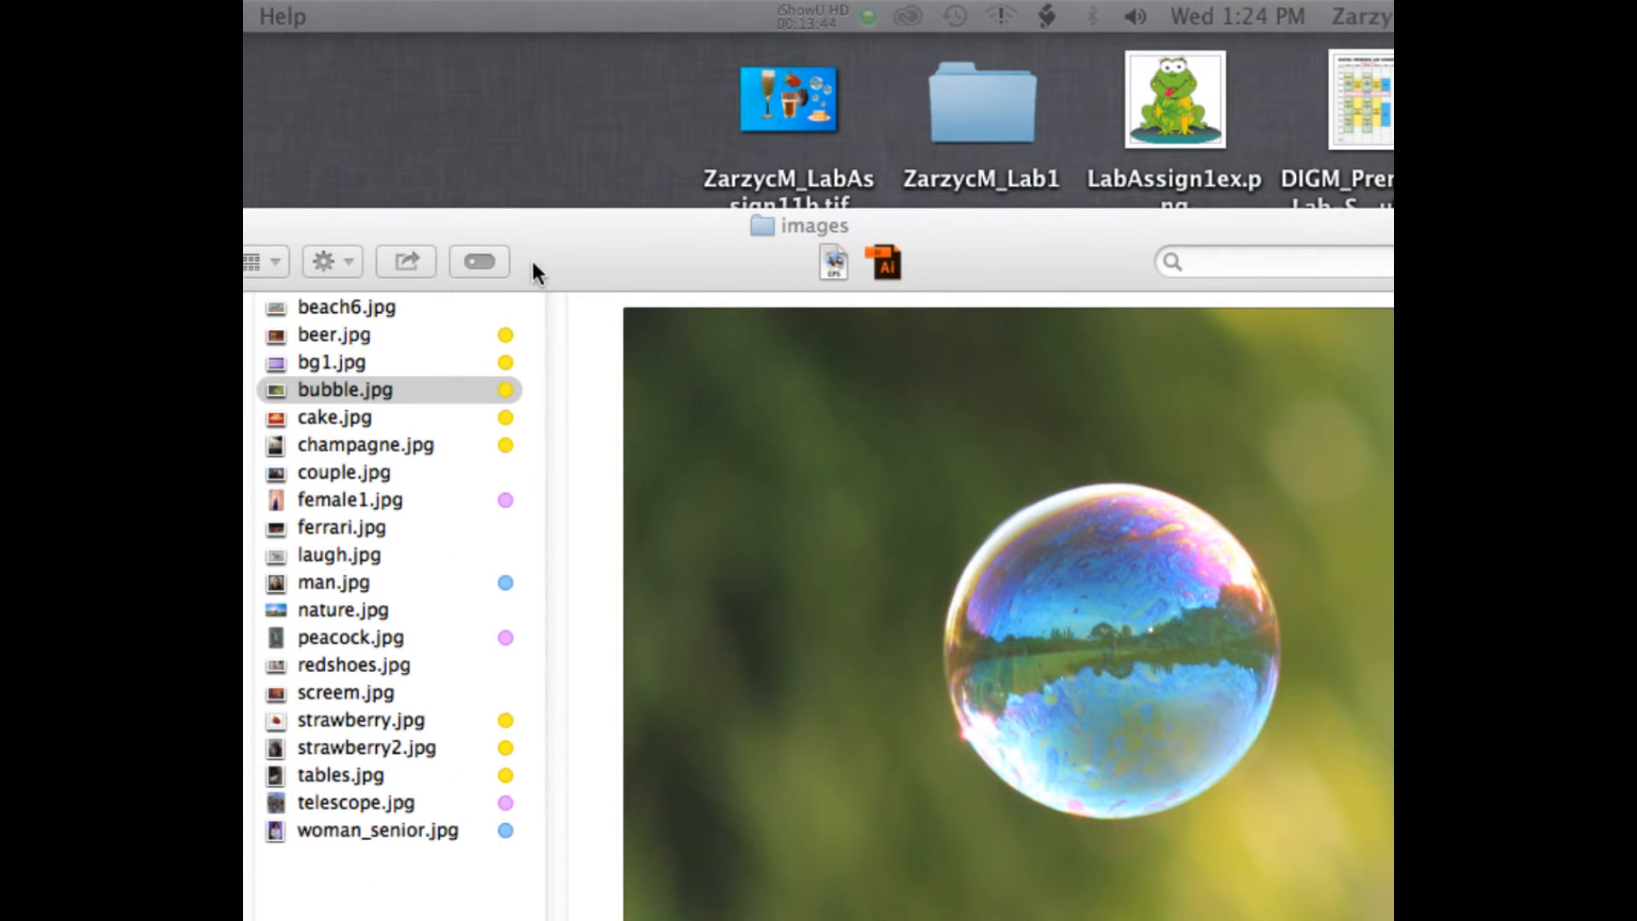
left_click_drag(533, 271, 771, 207)
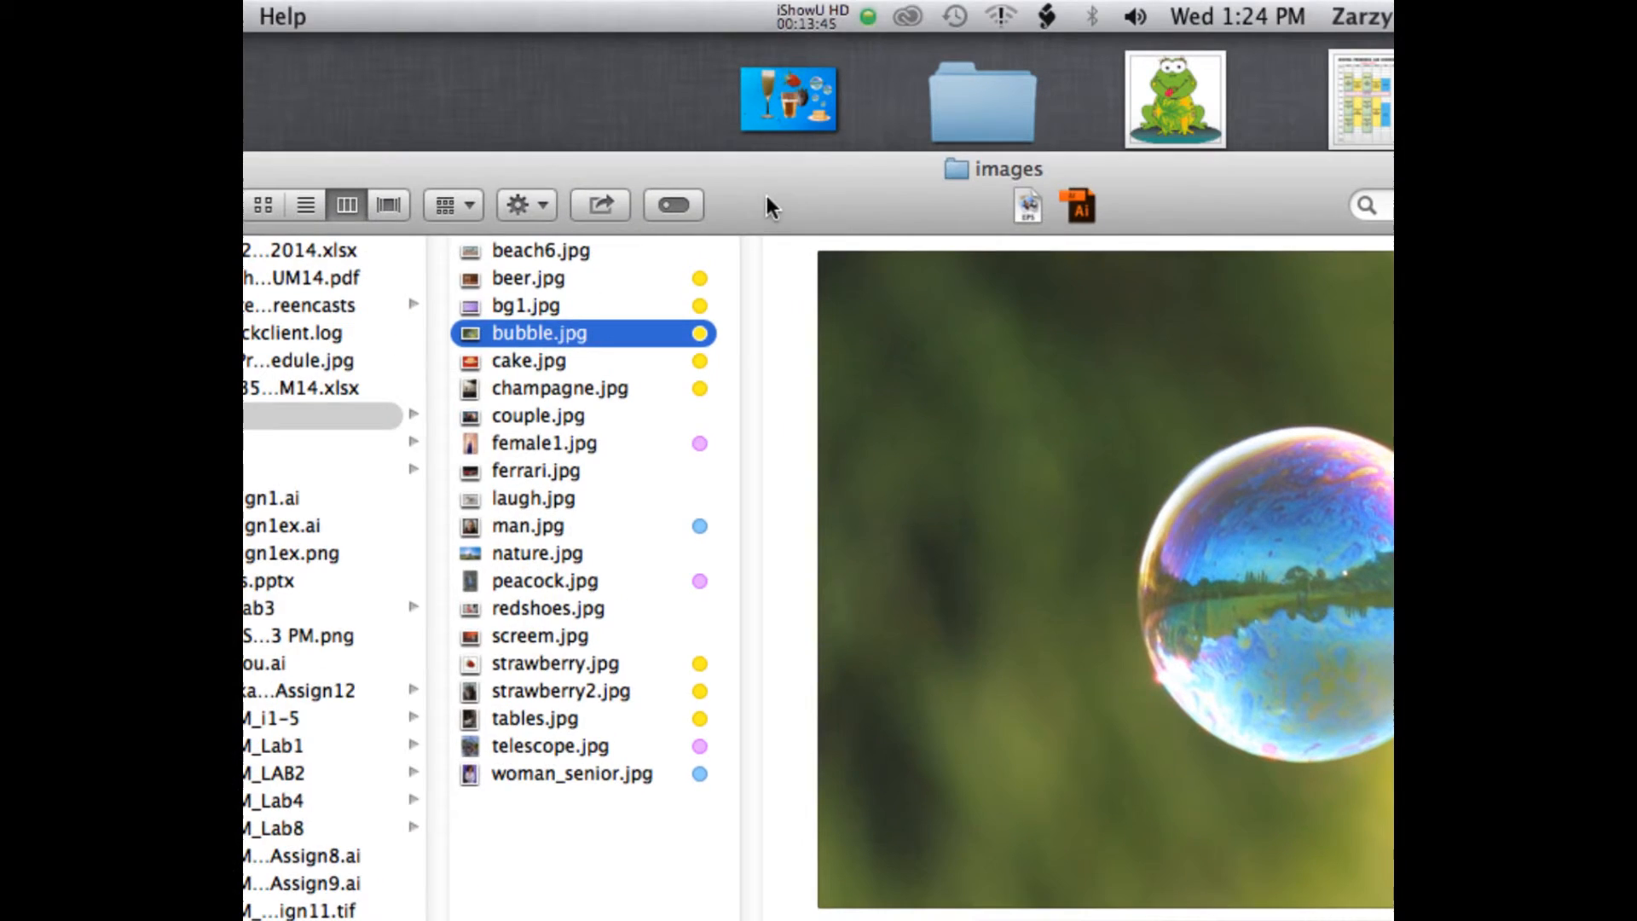
key("super+Tab")
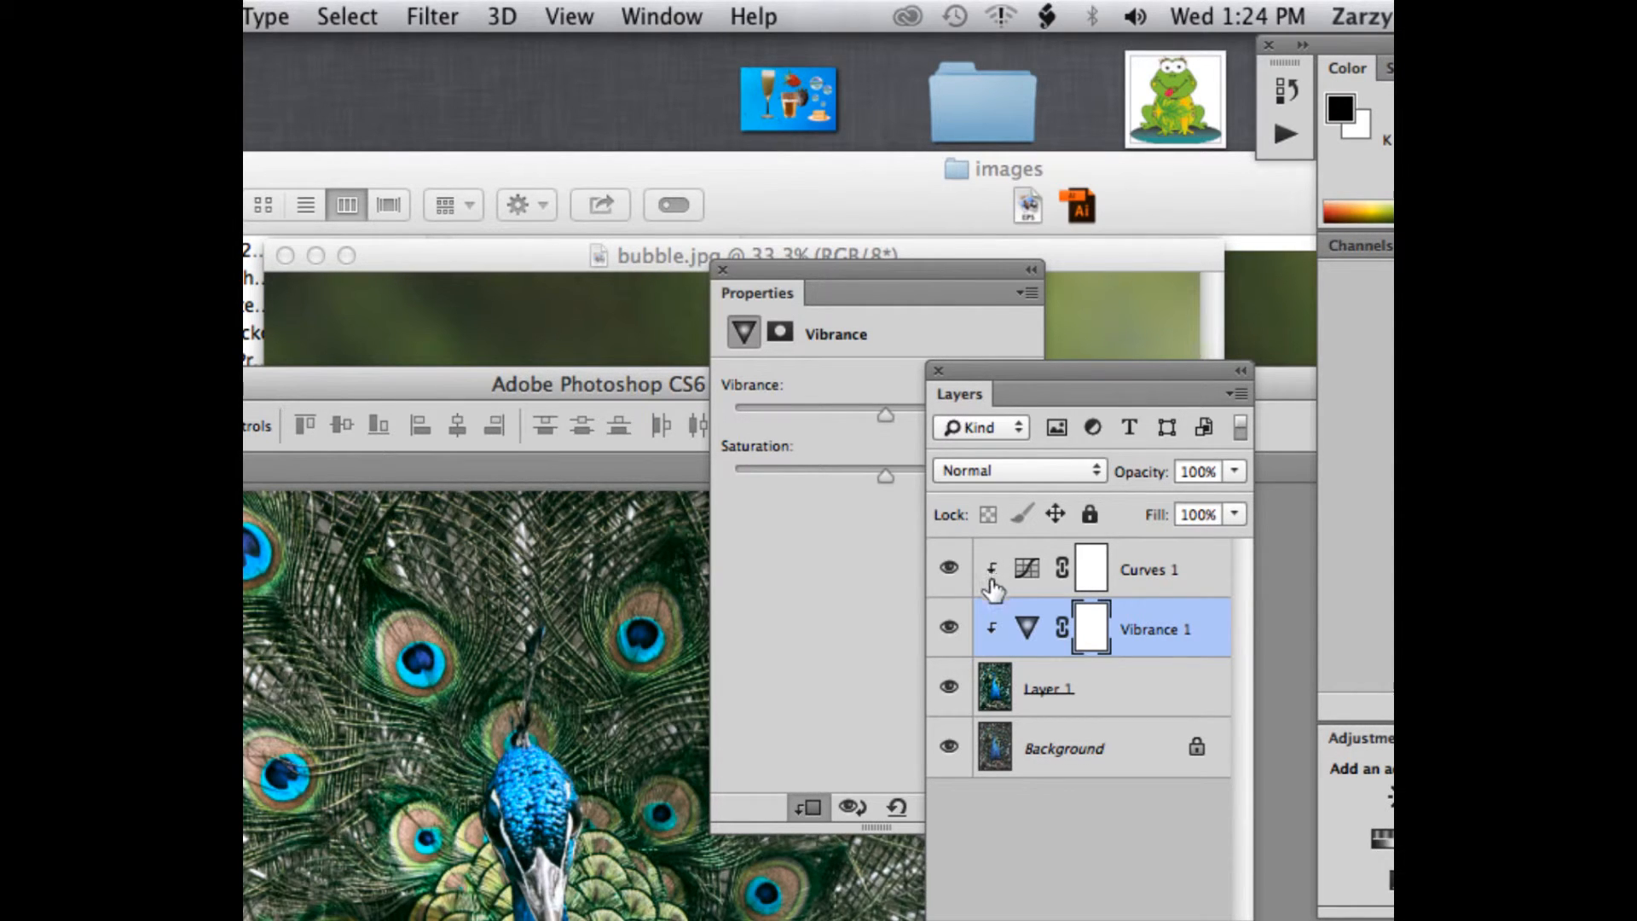
Step: Close the Vibrance settings, and hide and reshow Vibrance 1, Curves 1 and Layer 1 to compare the correction with the original
left_click(722, 269)
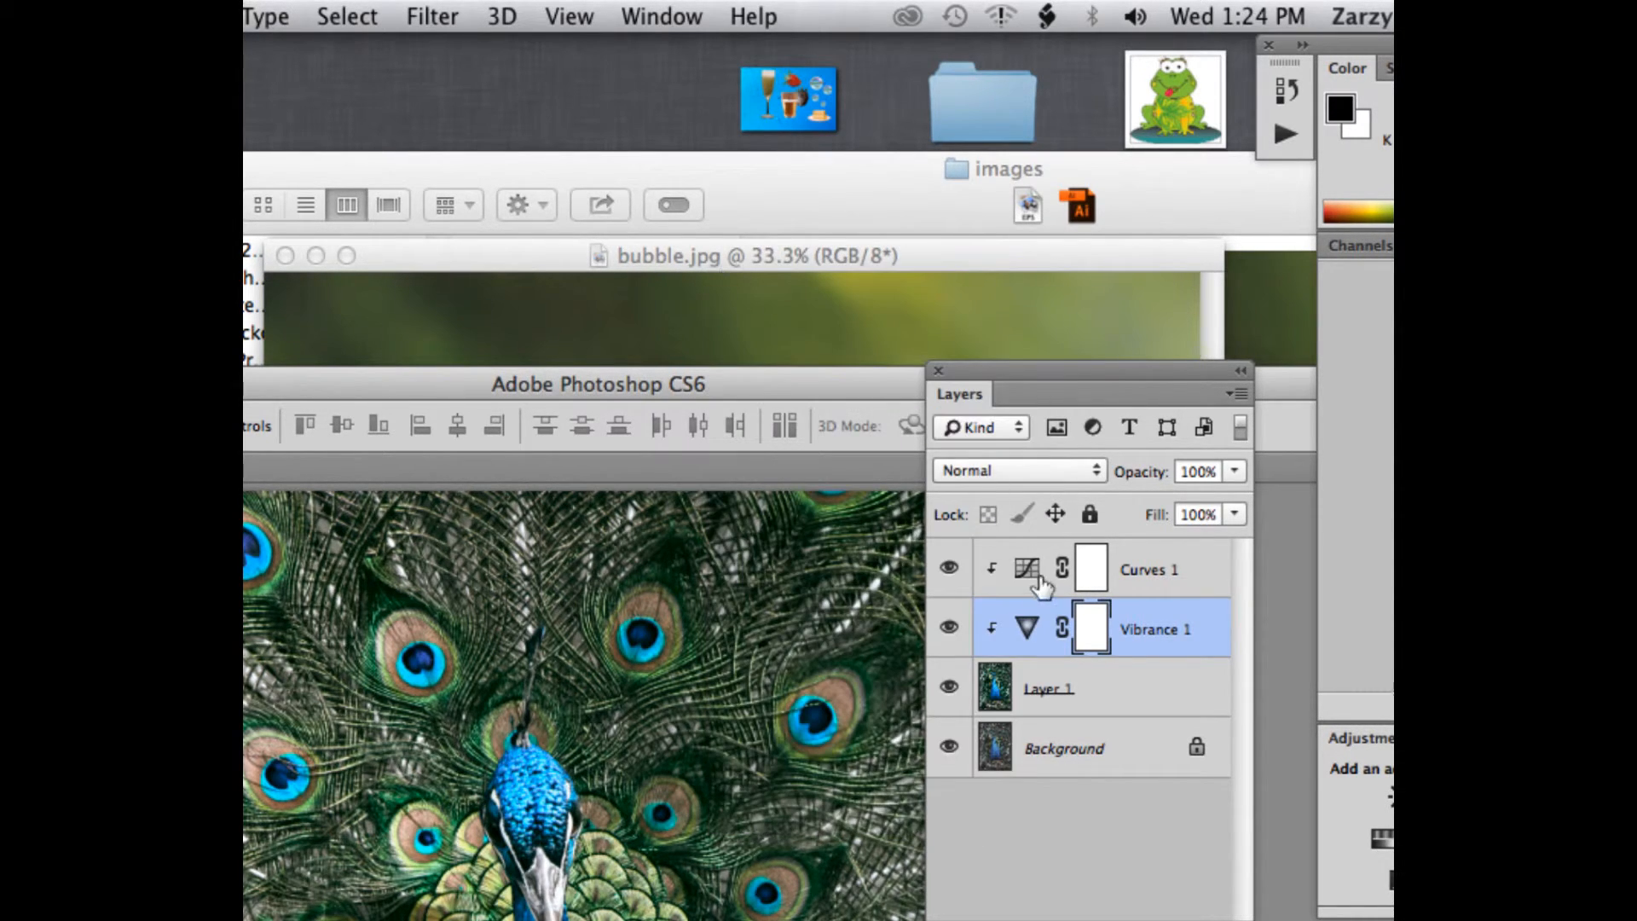
left_click_drag(1017, 368, 1017, 247)
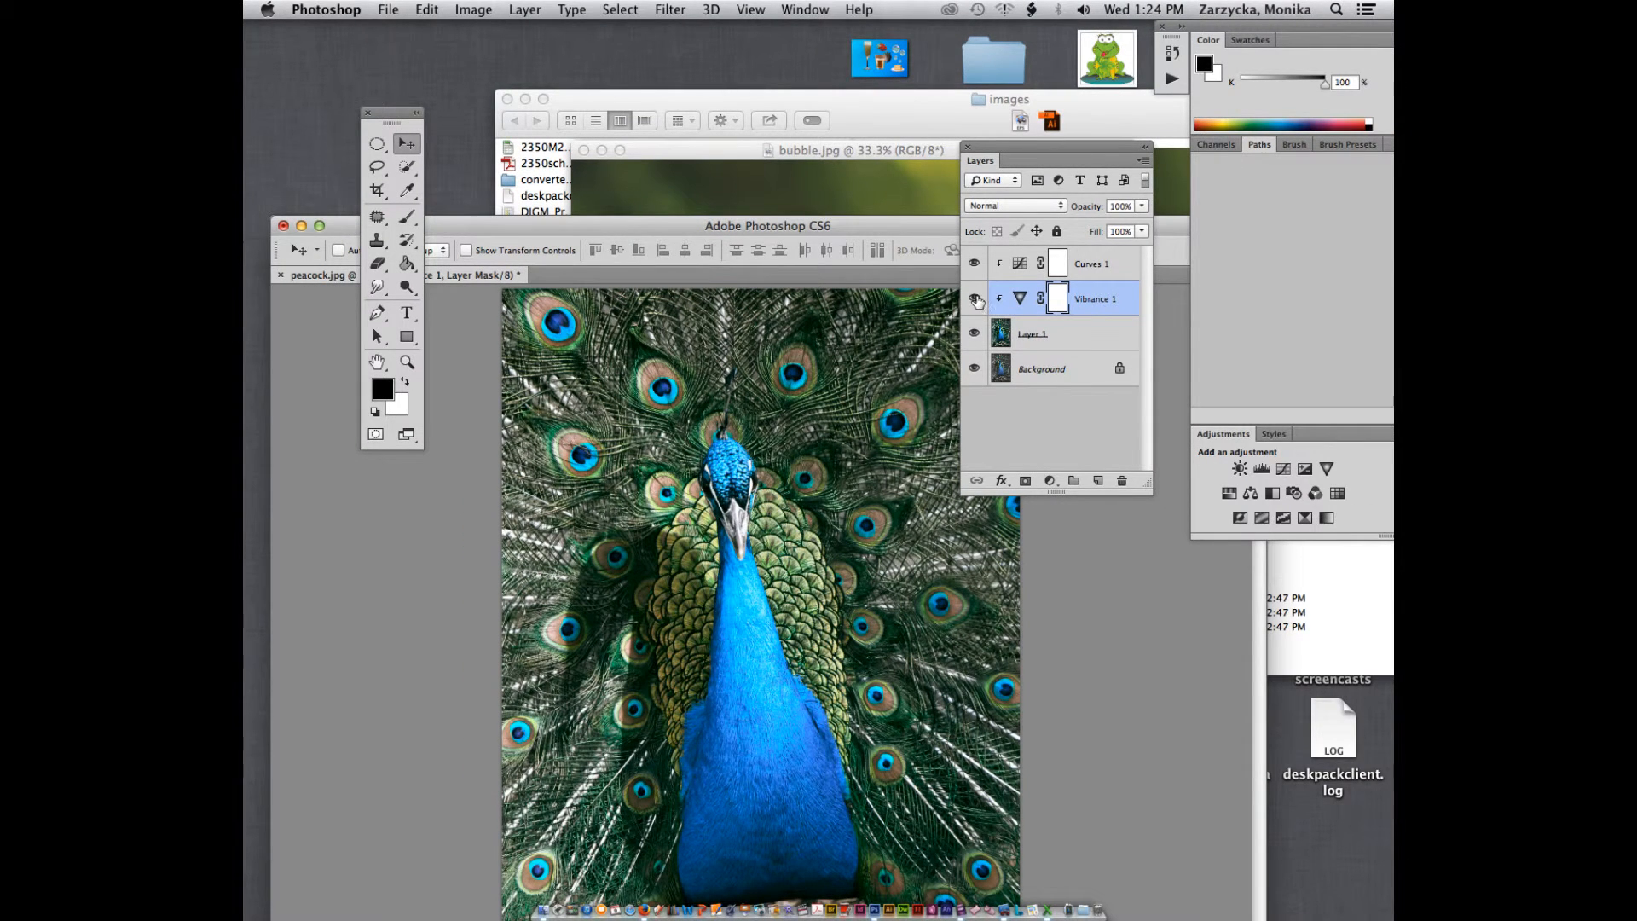
left_click(976, 300)
left_click_drag(975, 263, 978, 348)
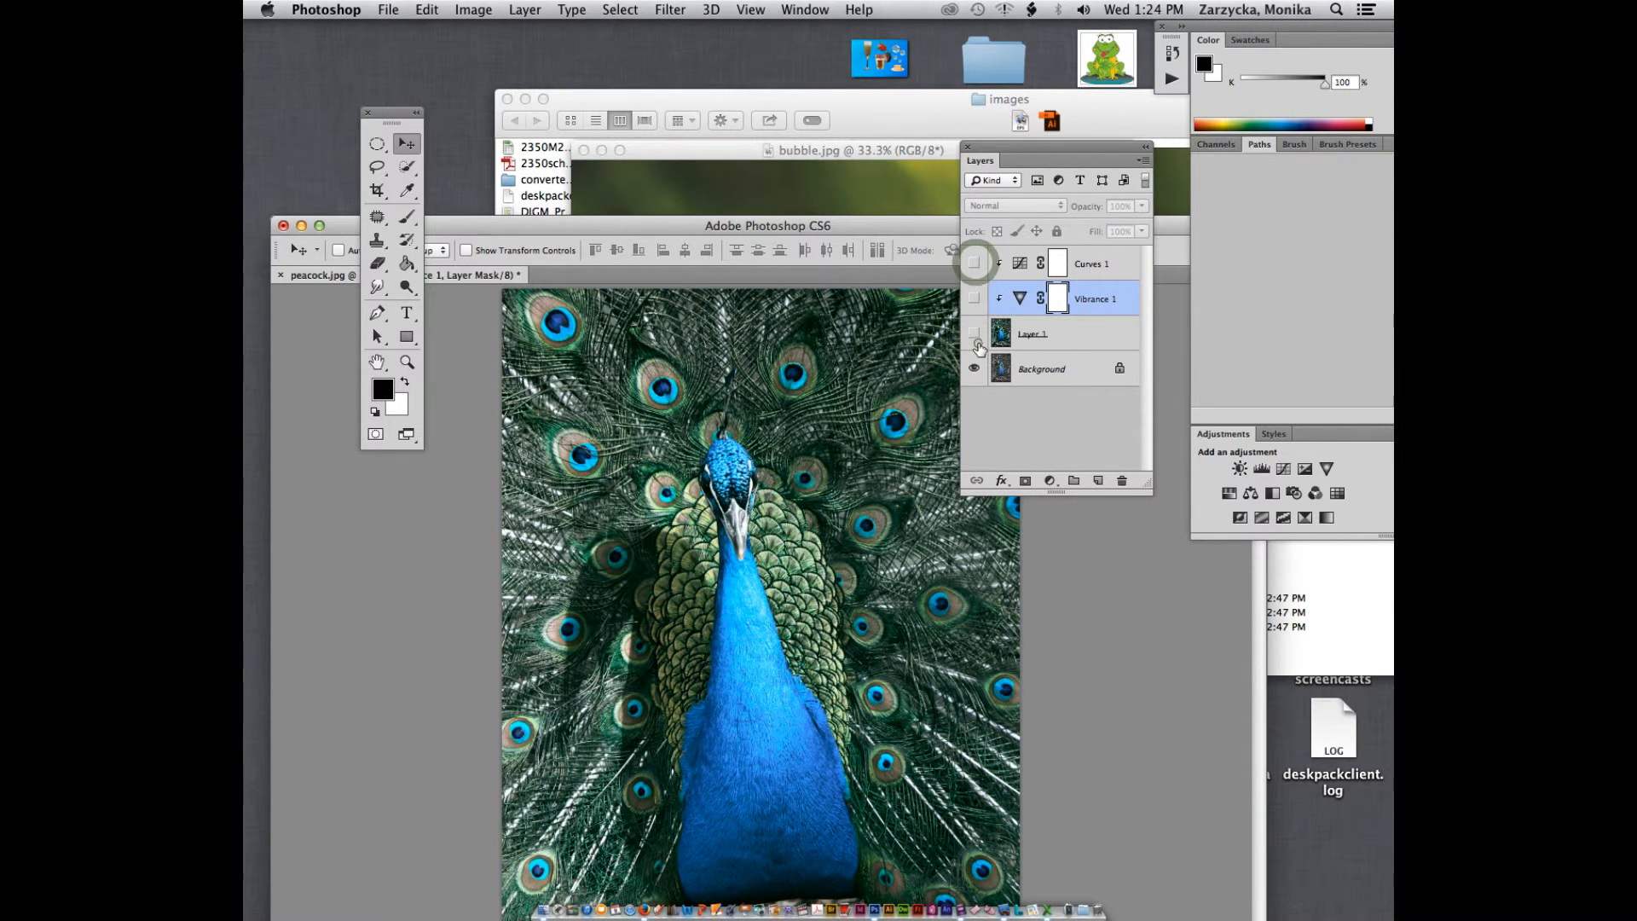
left_click(978, 344)
left_click(977, 297)
left_click(976, 252)
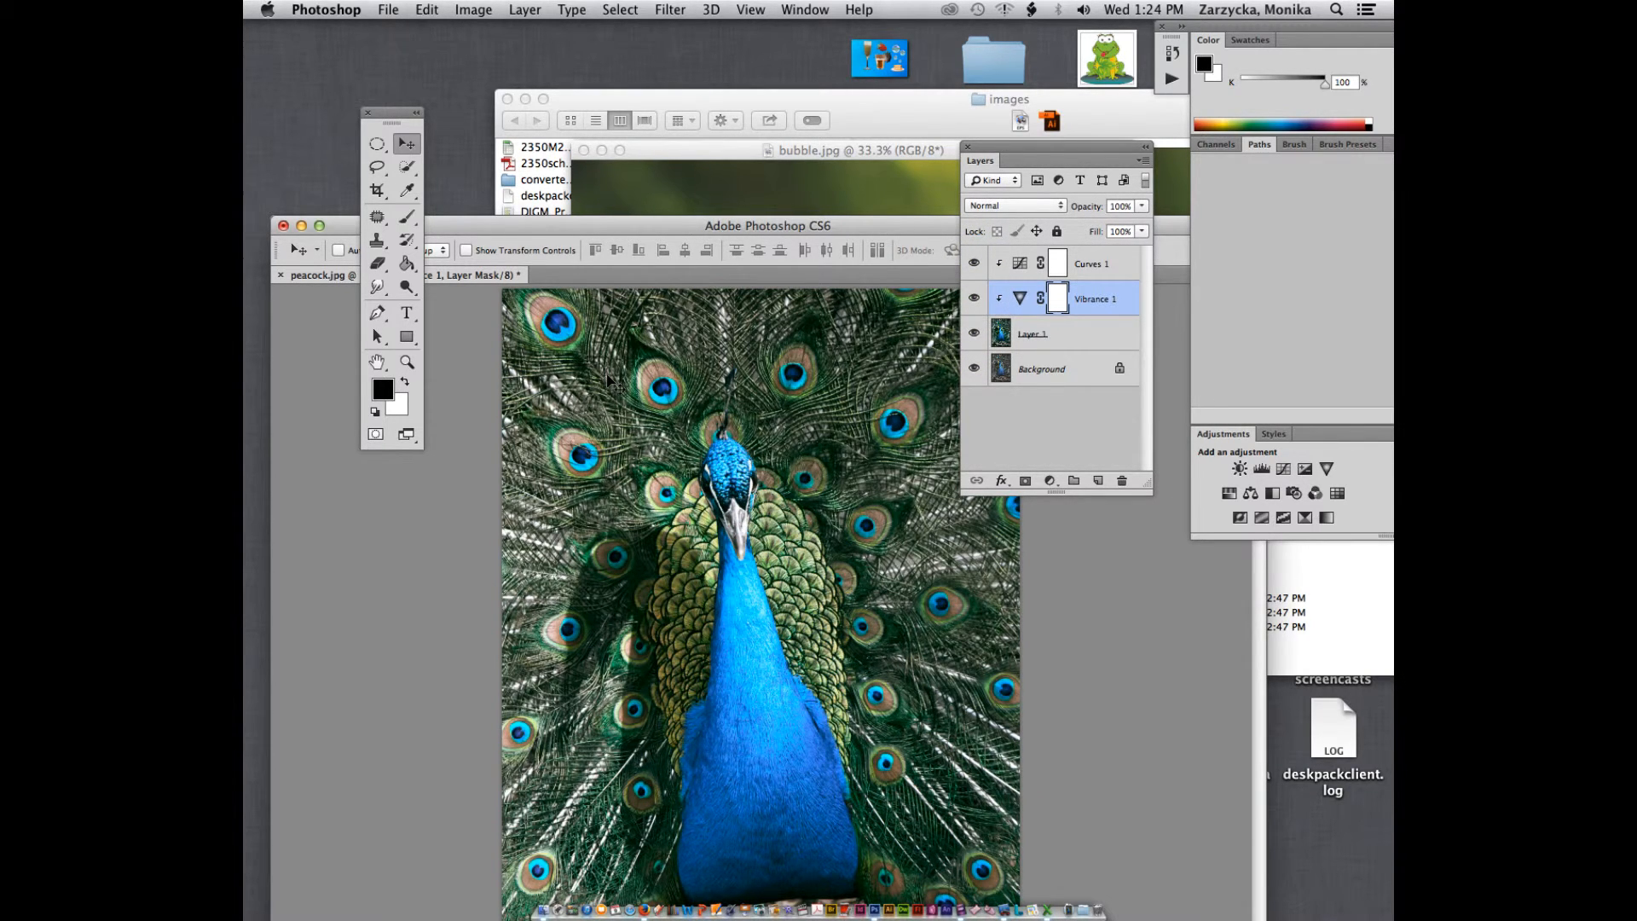
Step: Resize the peacock image to a width of 900 pixels with proportions constrained and Bicubic Automatic resampling
key("super+alt+i")
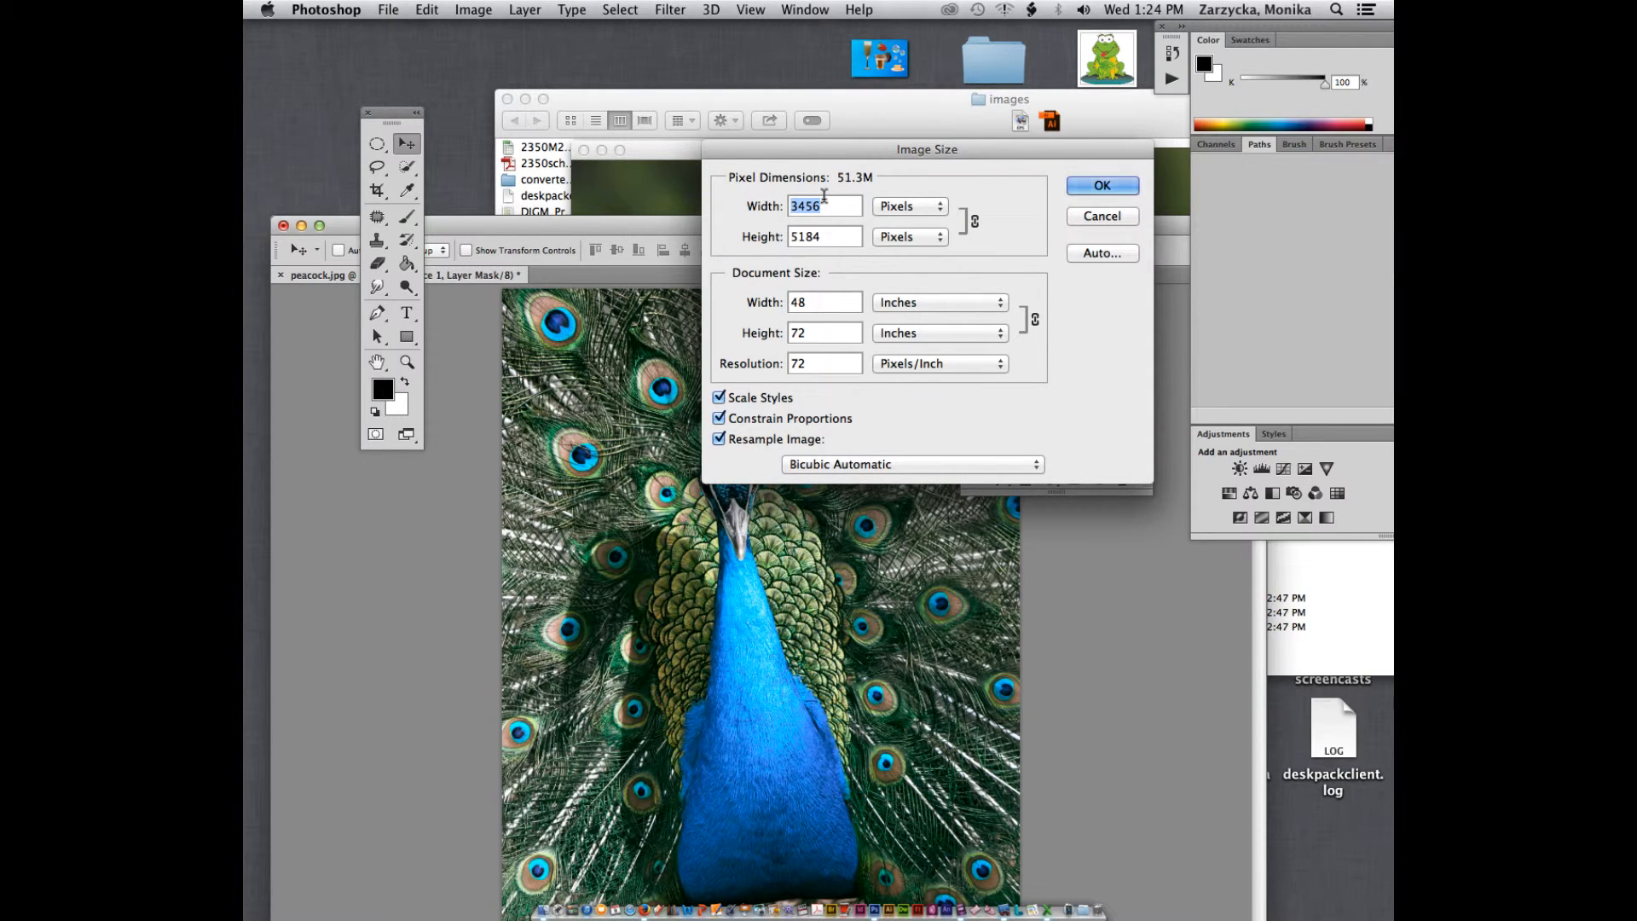
key("alt")
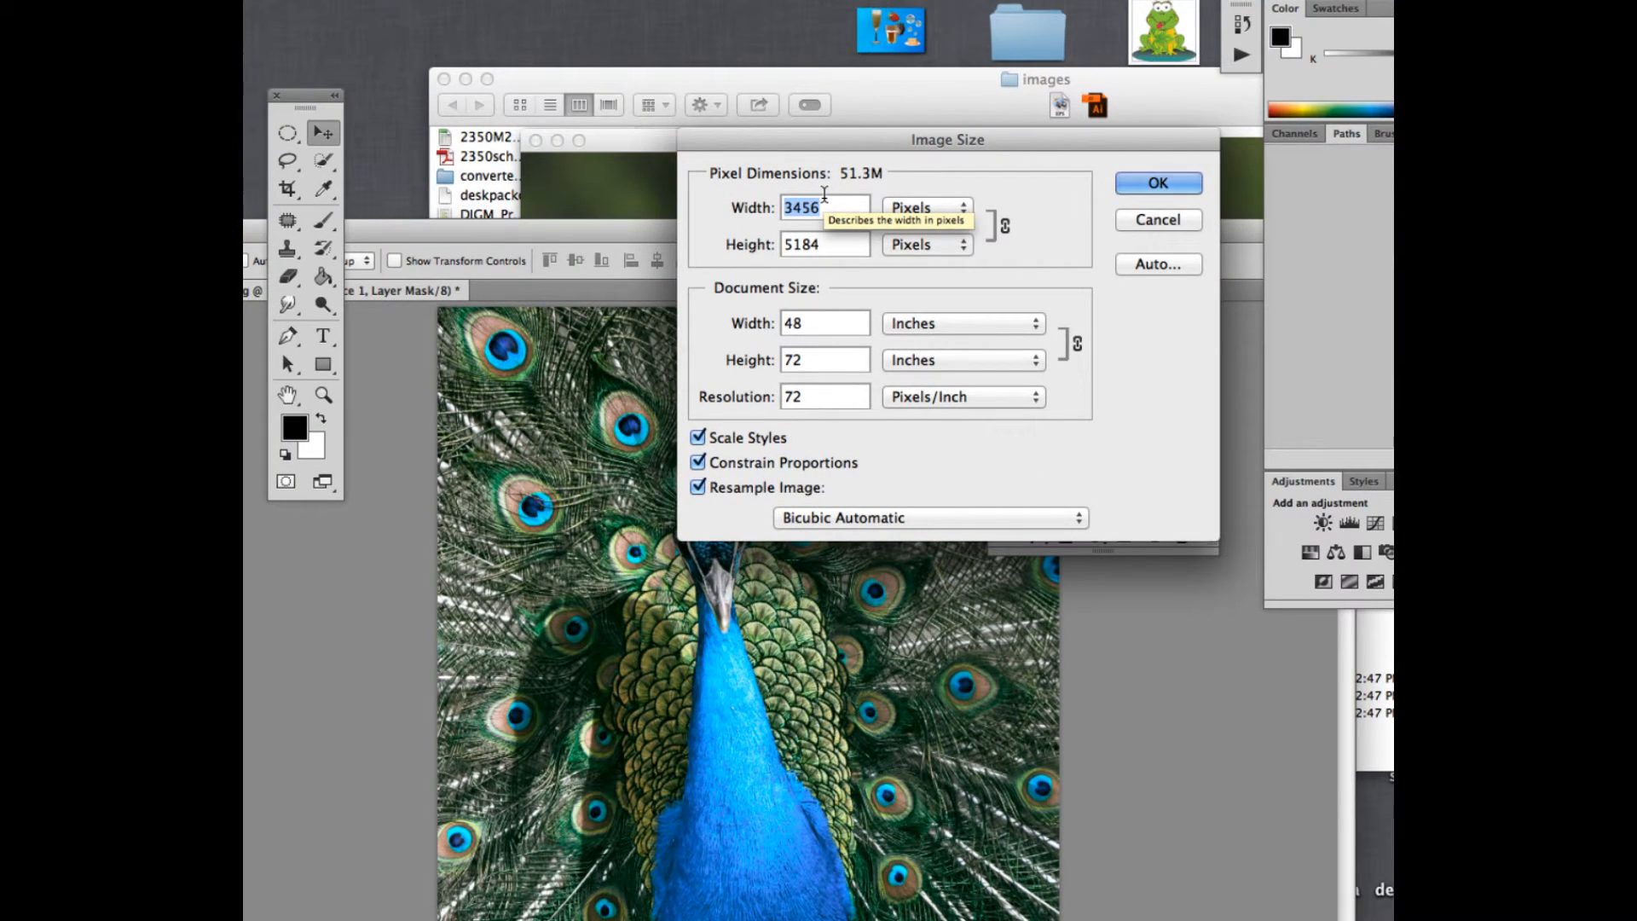
type("9")
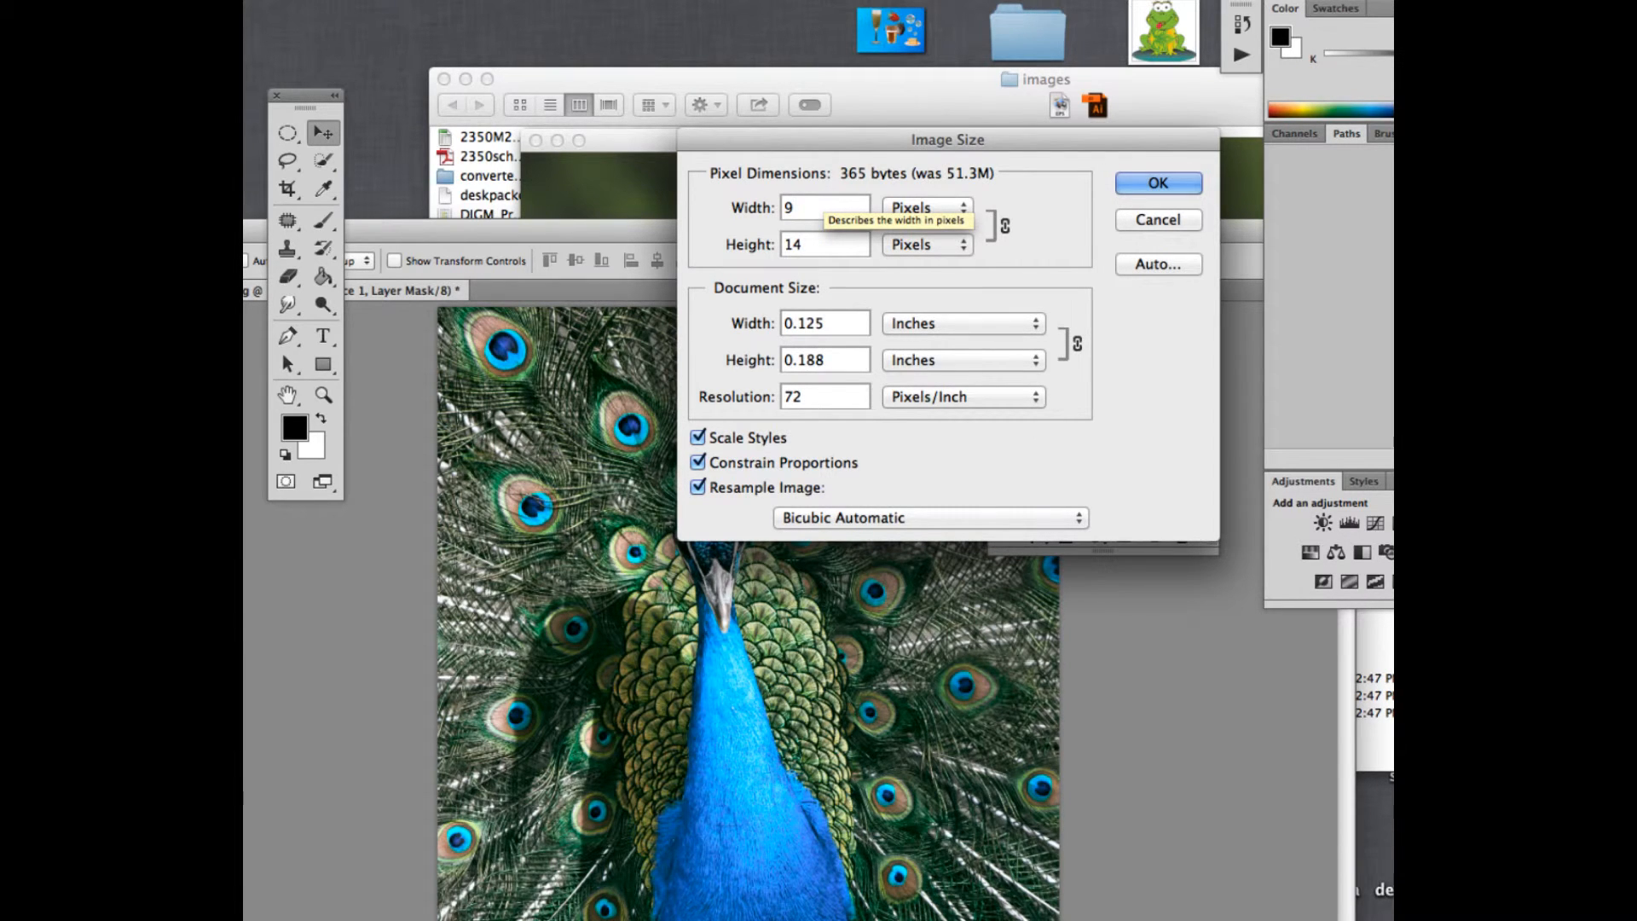
type("00")
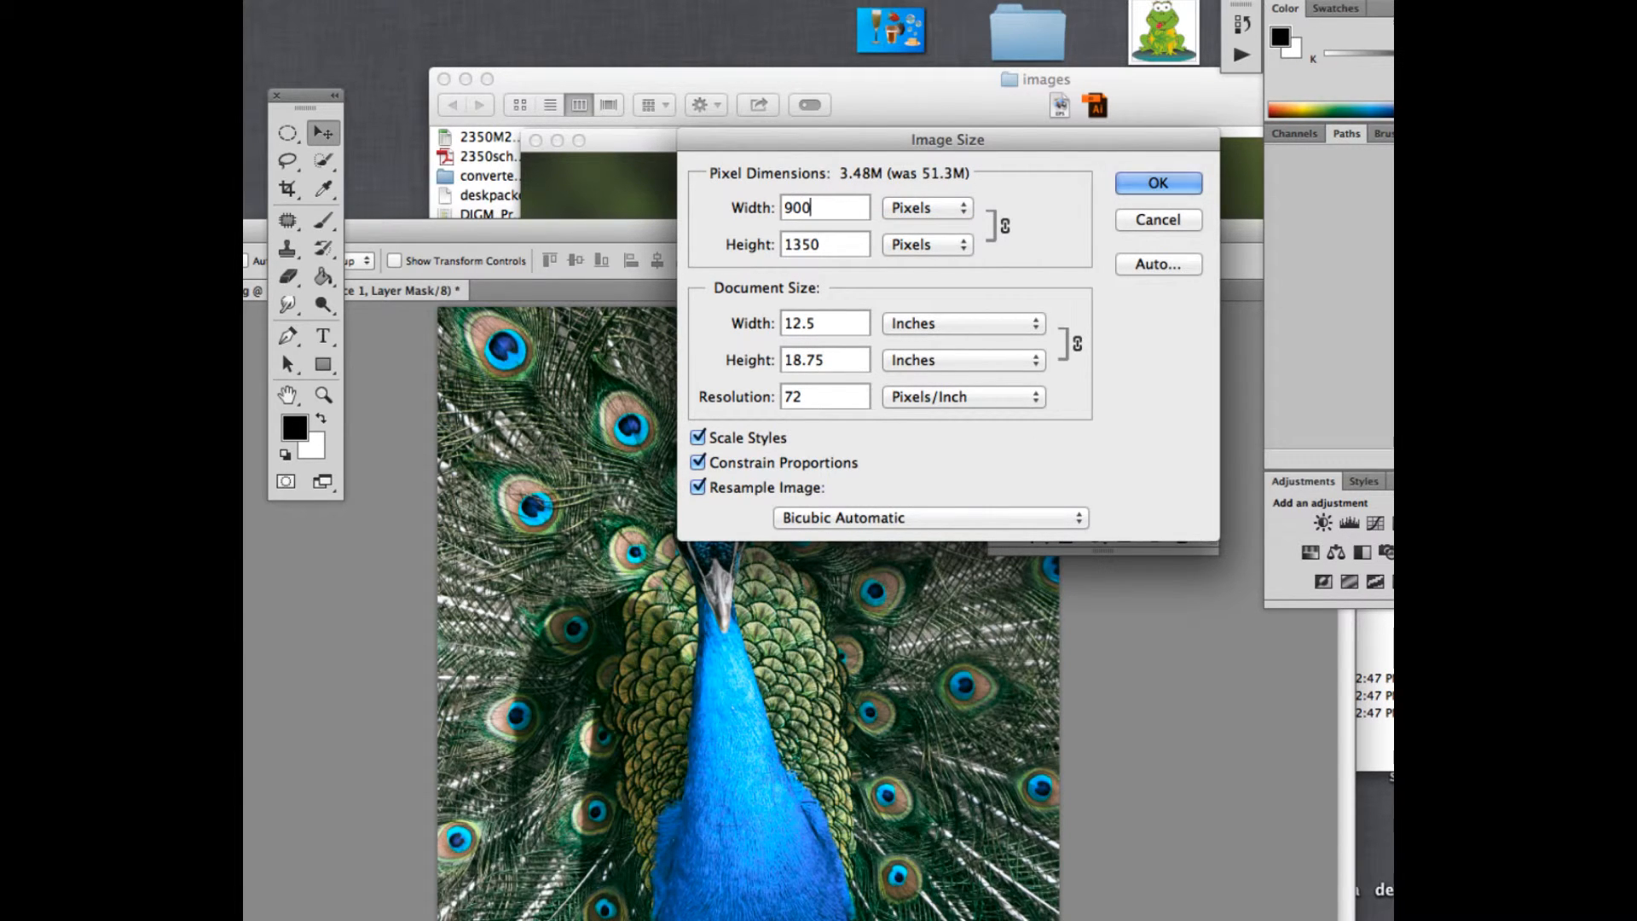
key("alt")
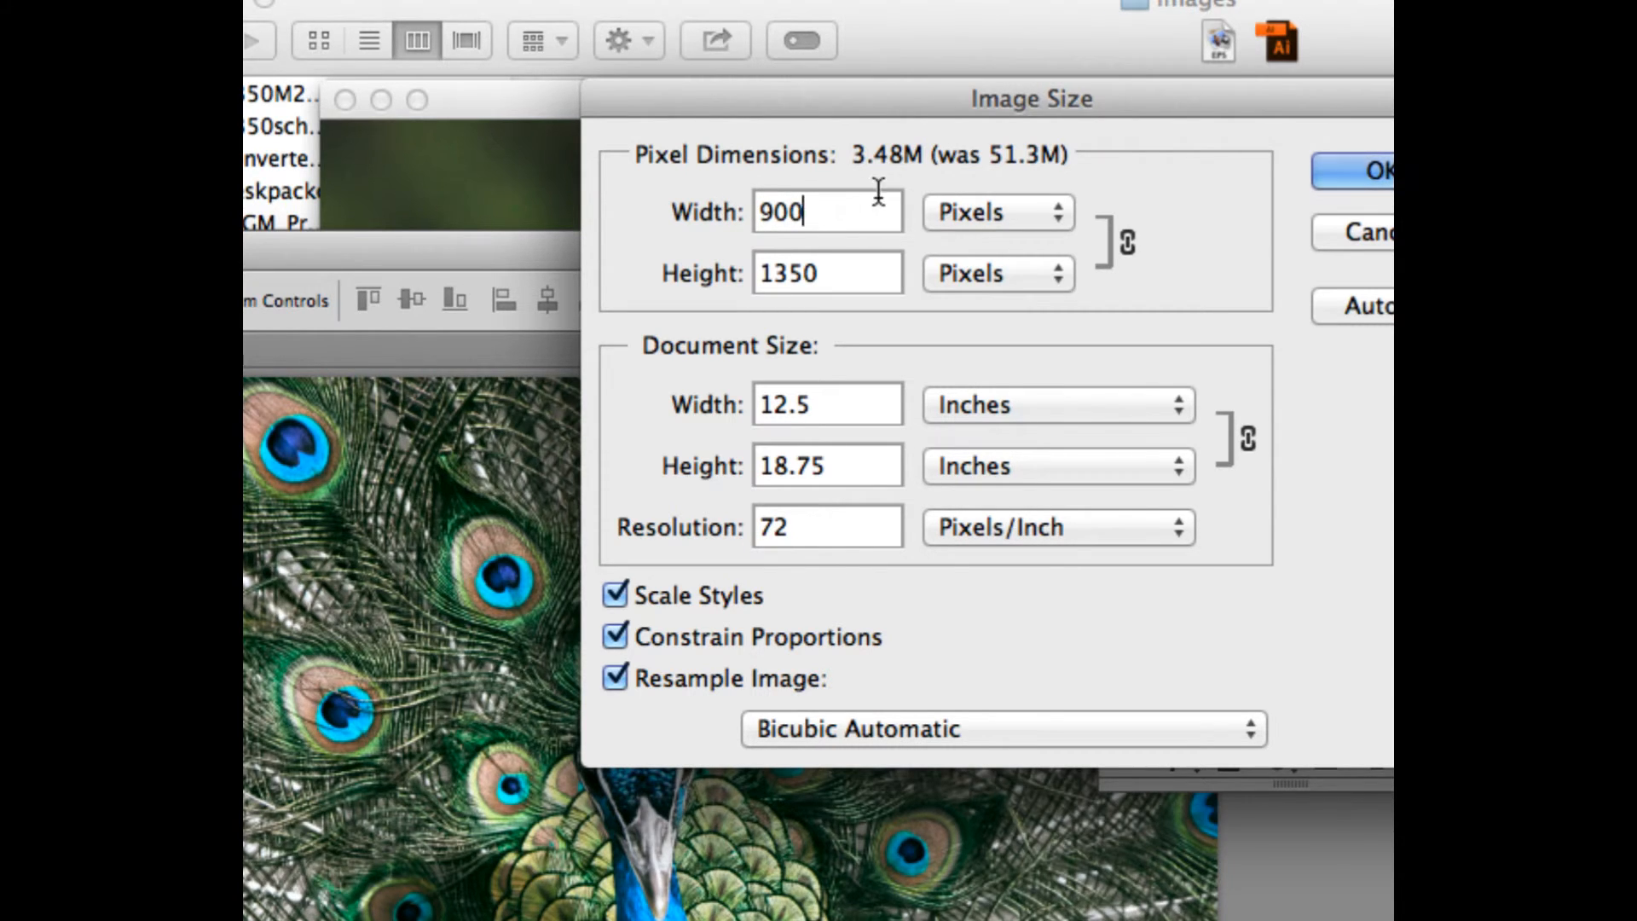
left_click_drag(848, 209, 755, 210)
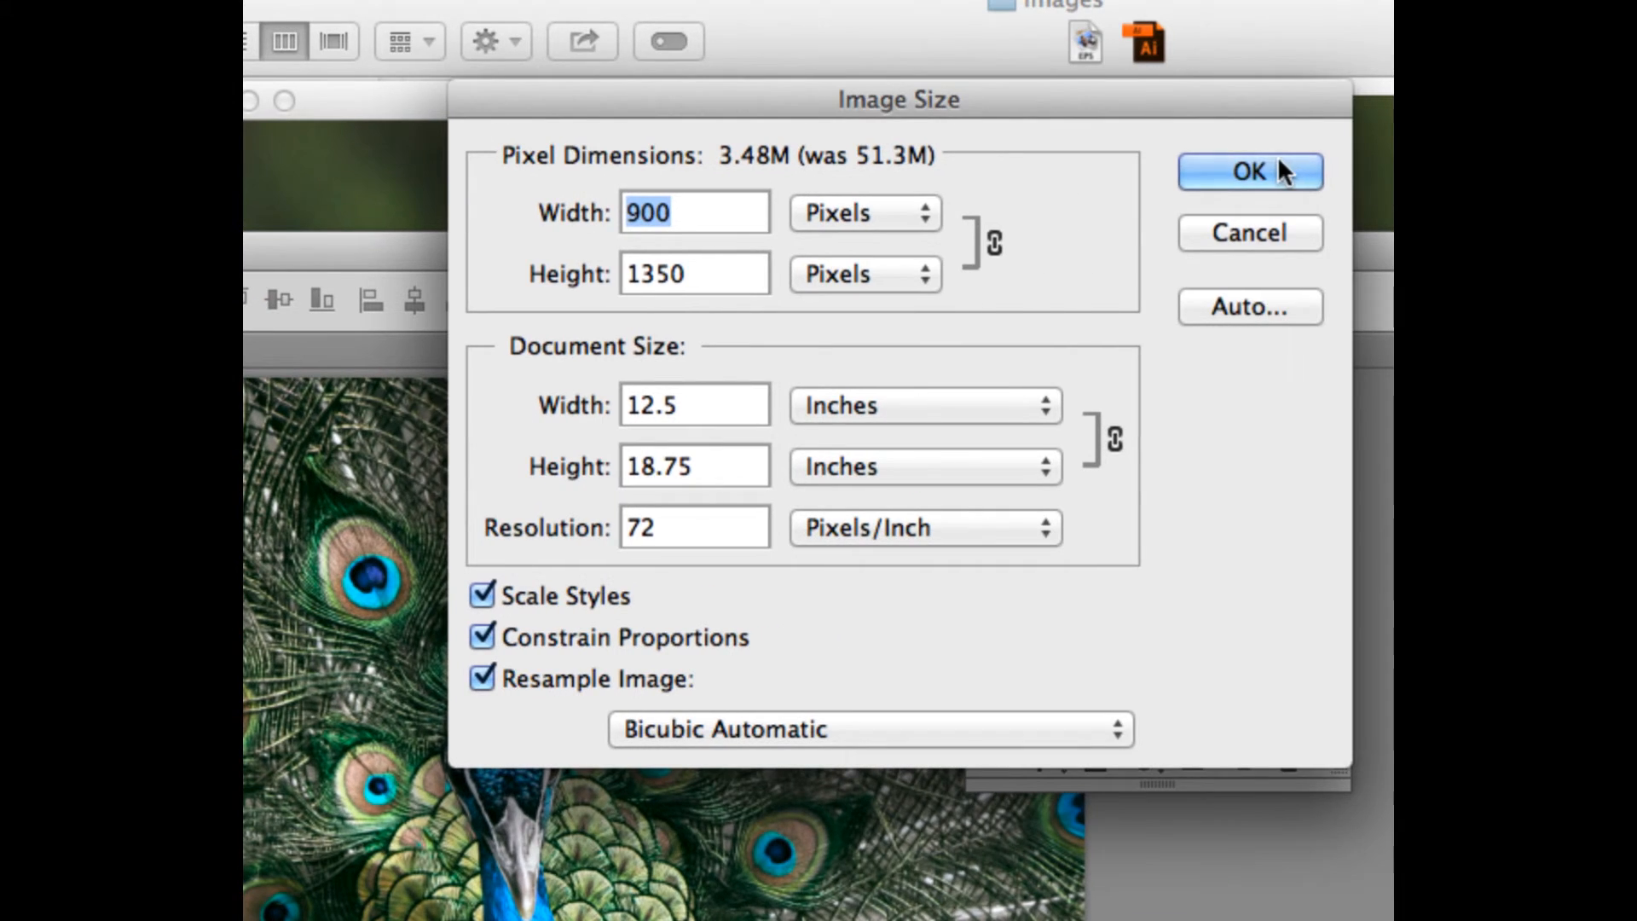
left_click(1279, 163)
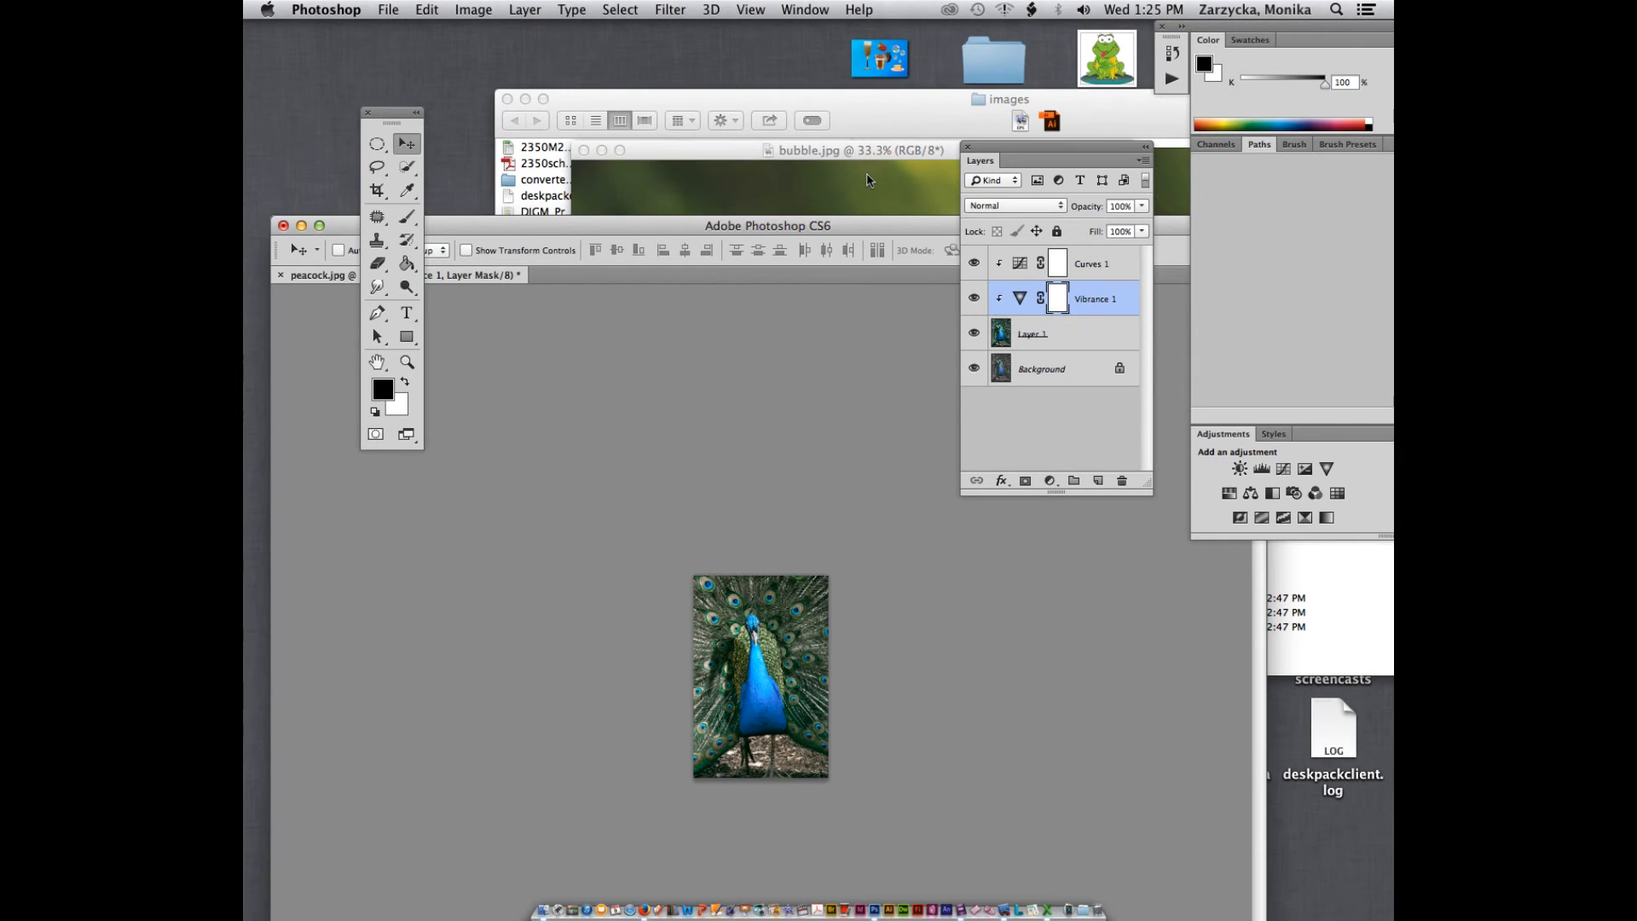
key("super+plus")
key("super+plus")
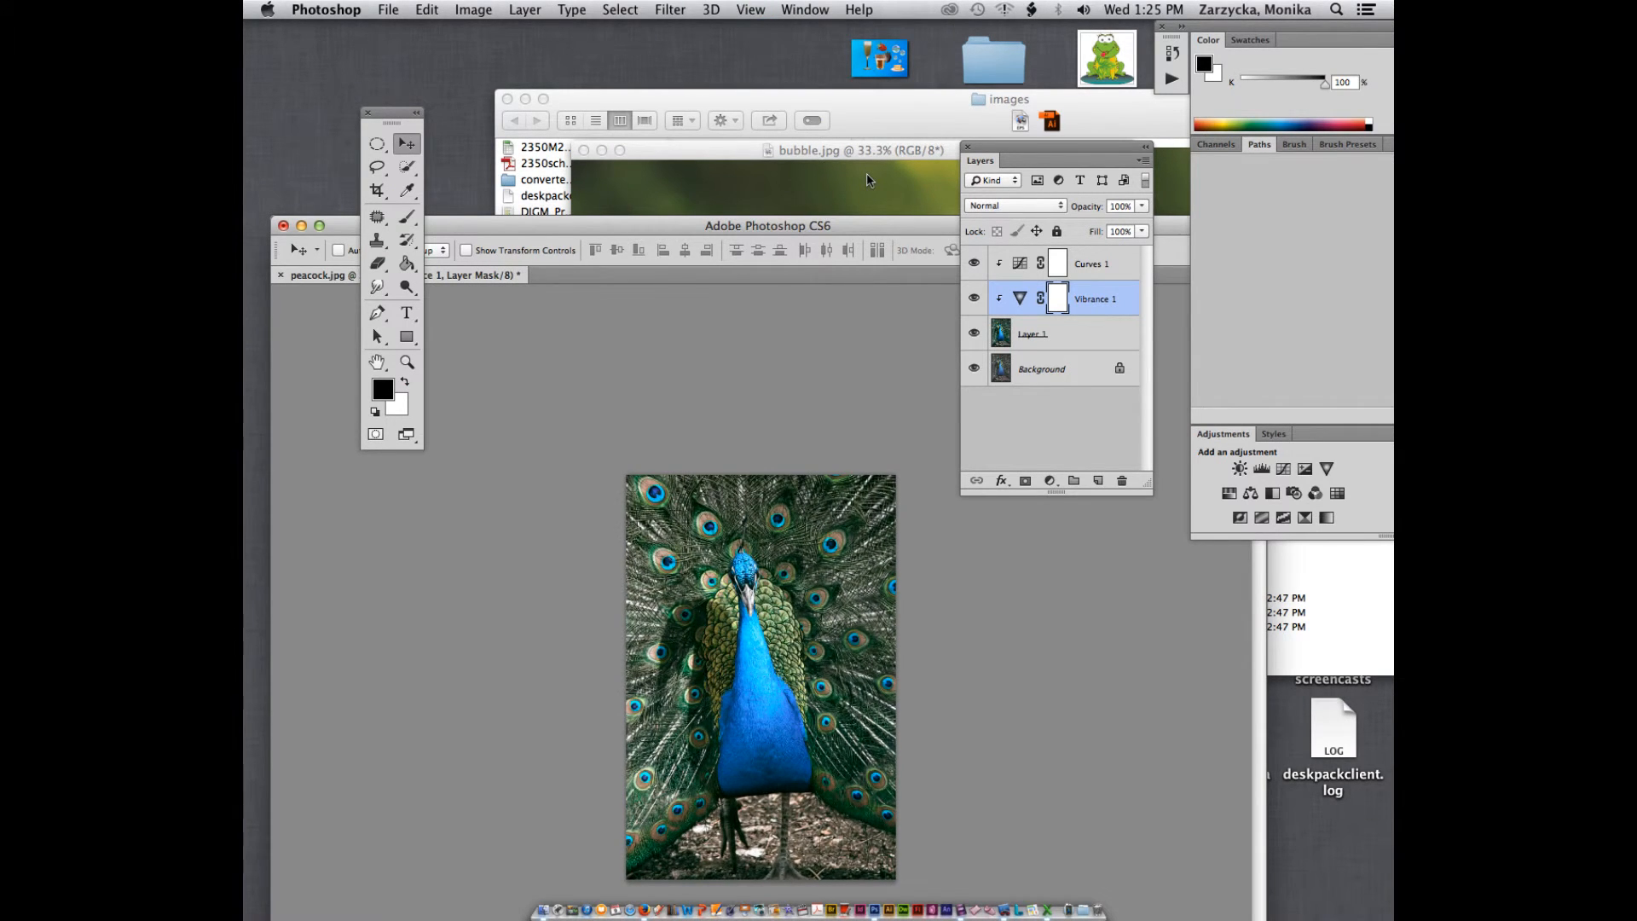
key("super+plus")
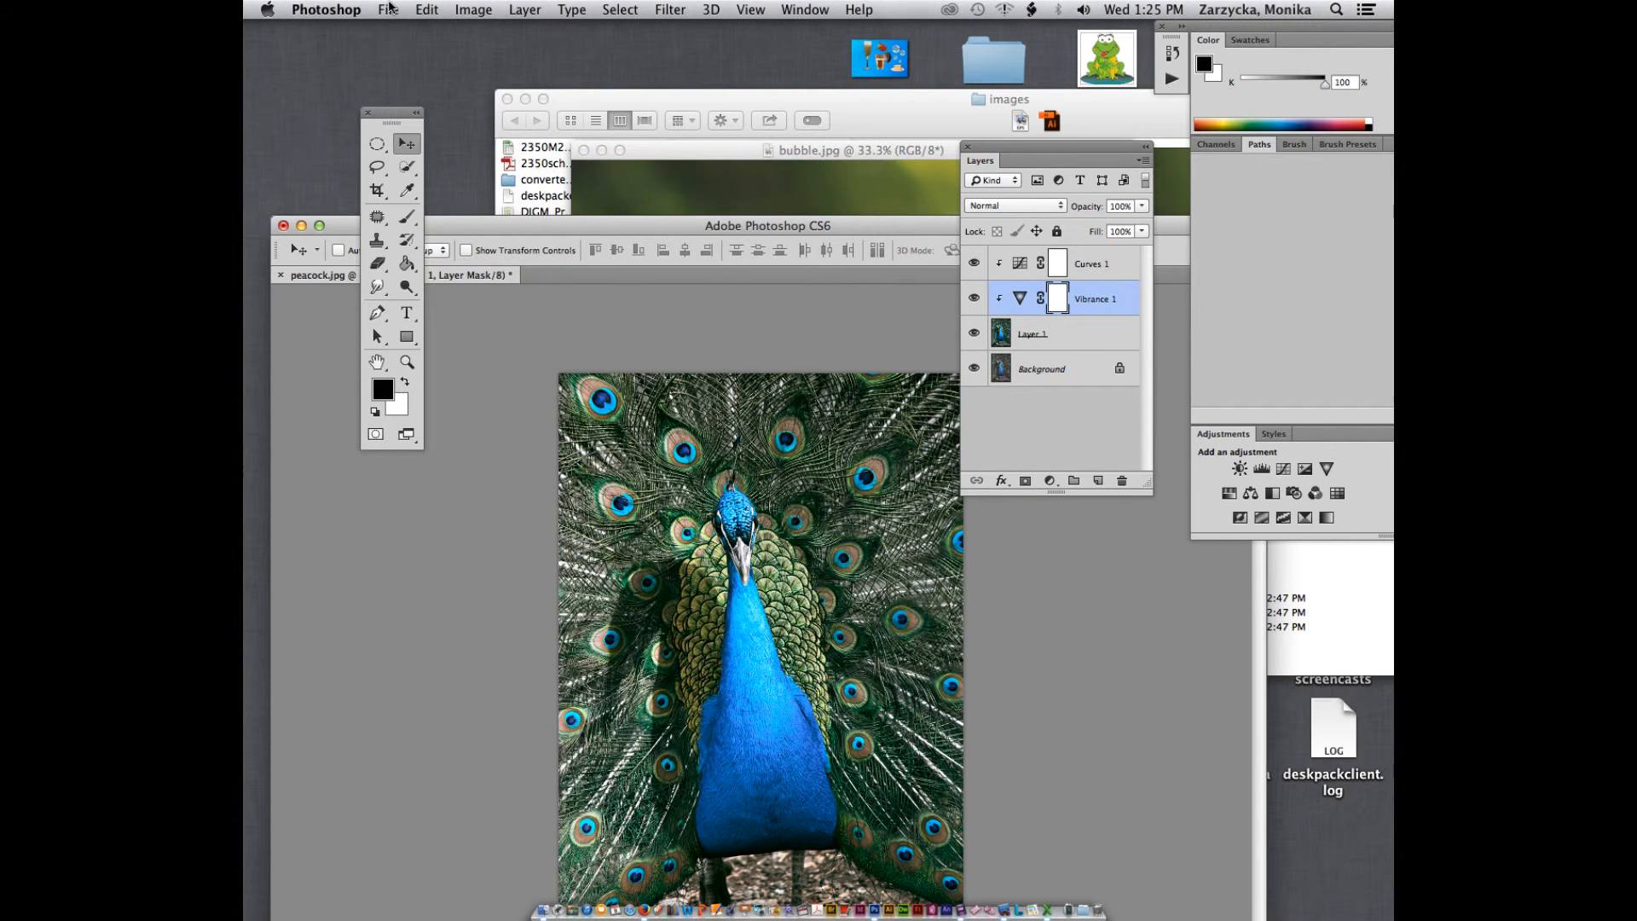
Step: Start saving the peacock document under Save As and choose the LabAssign13 folder on the Desktop as its destination
left_click(388, 8)
left_click(450, 220)
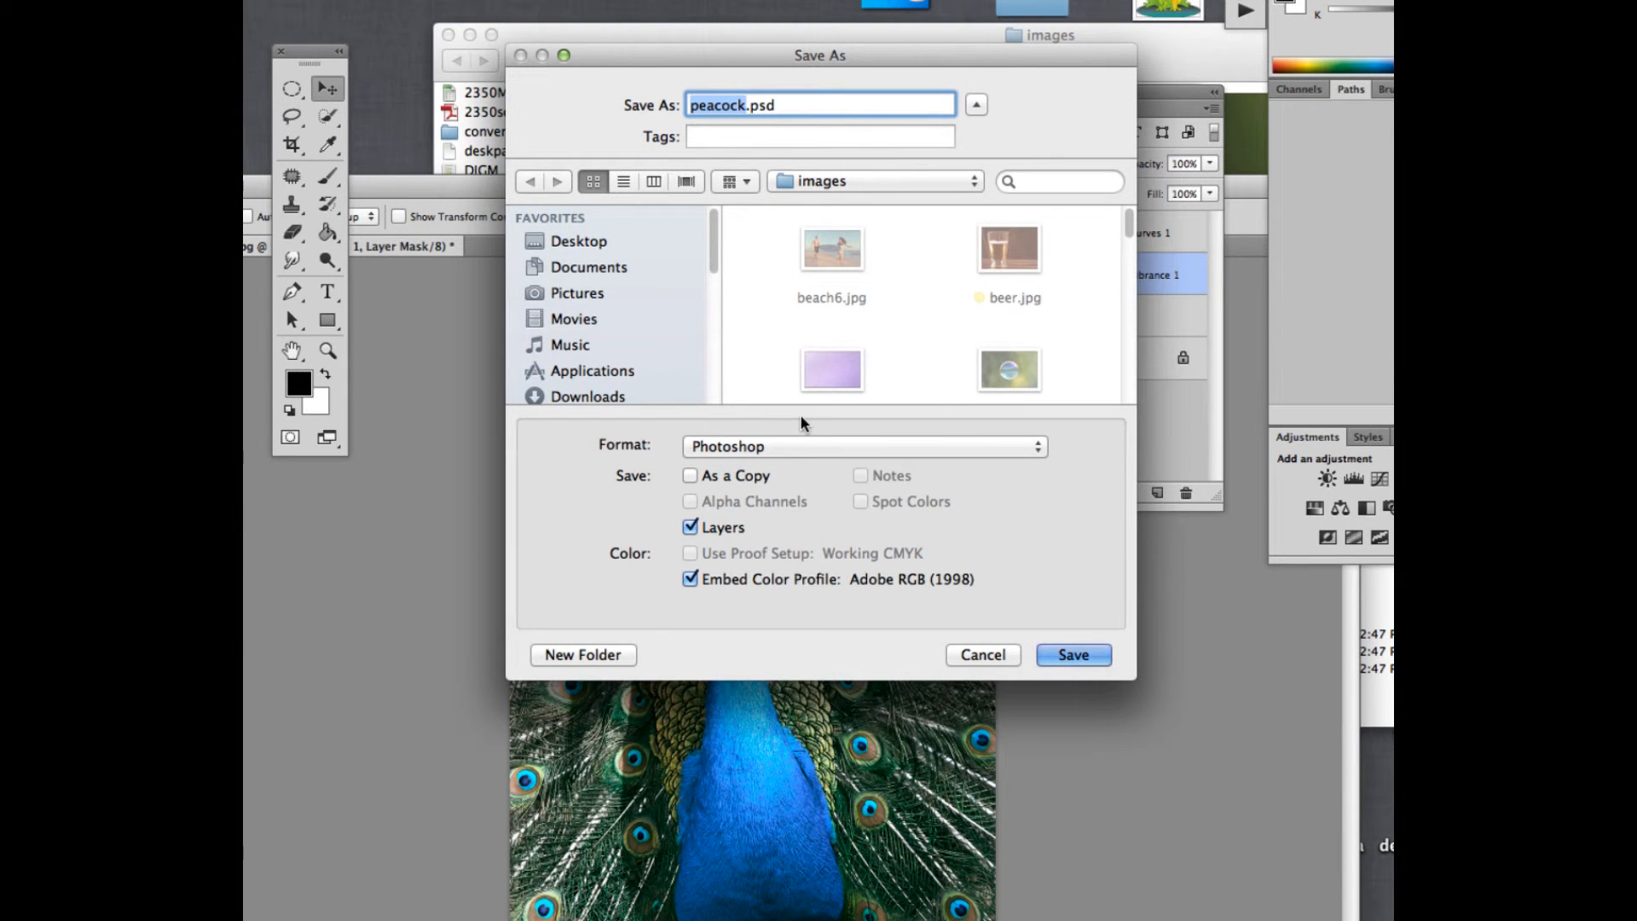
left_click(849, 181)
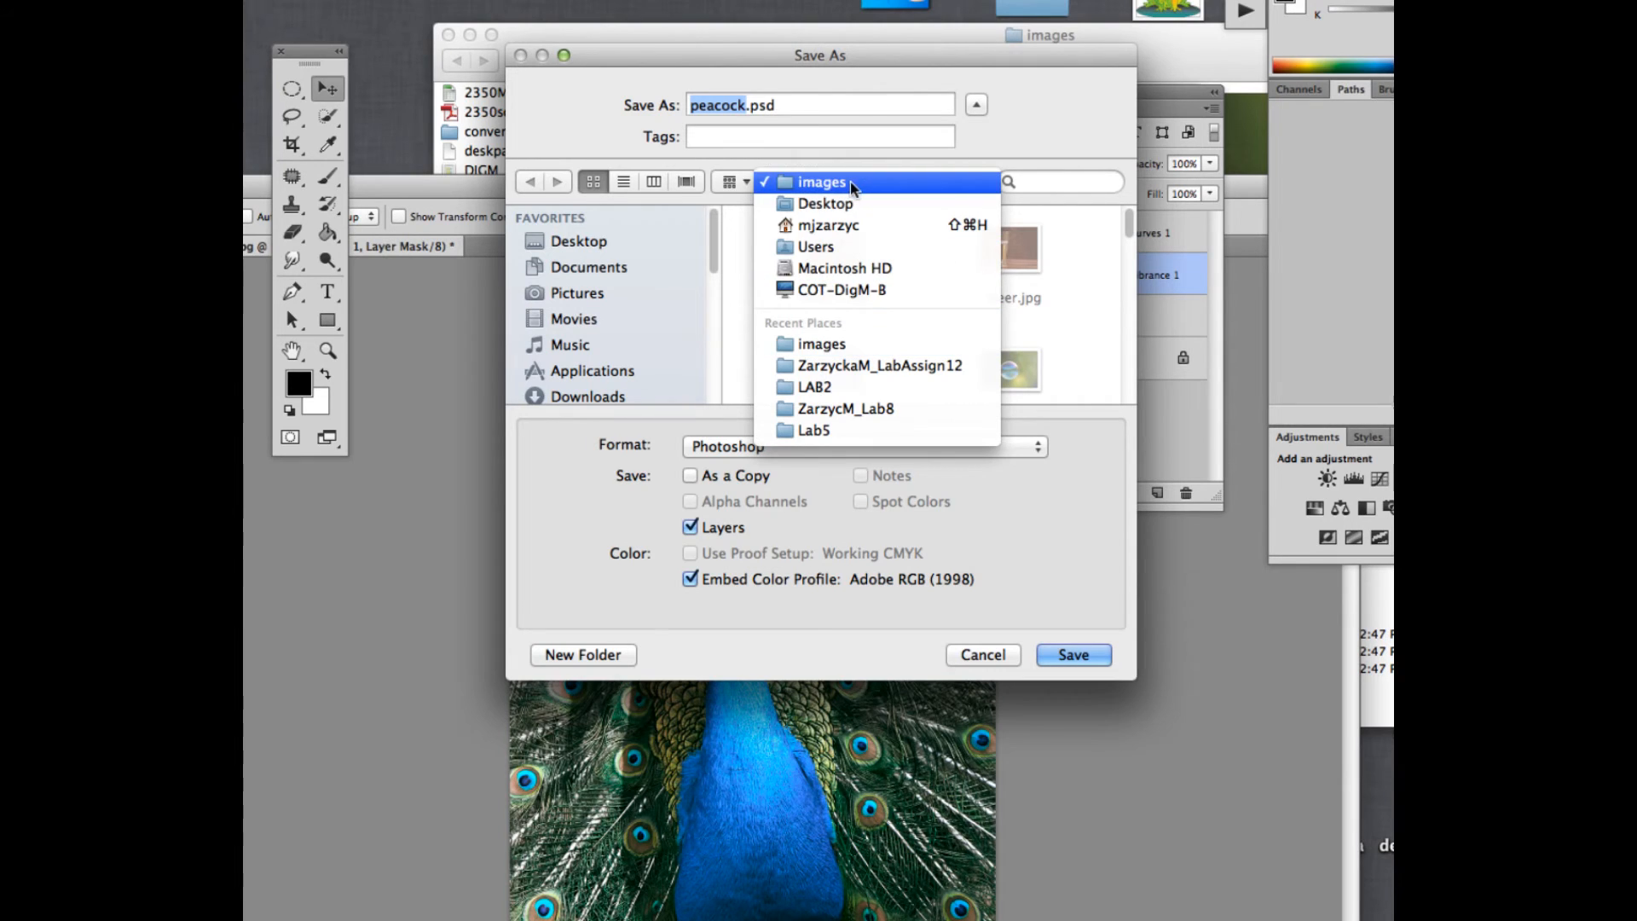
left_click(850, 203)
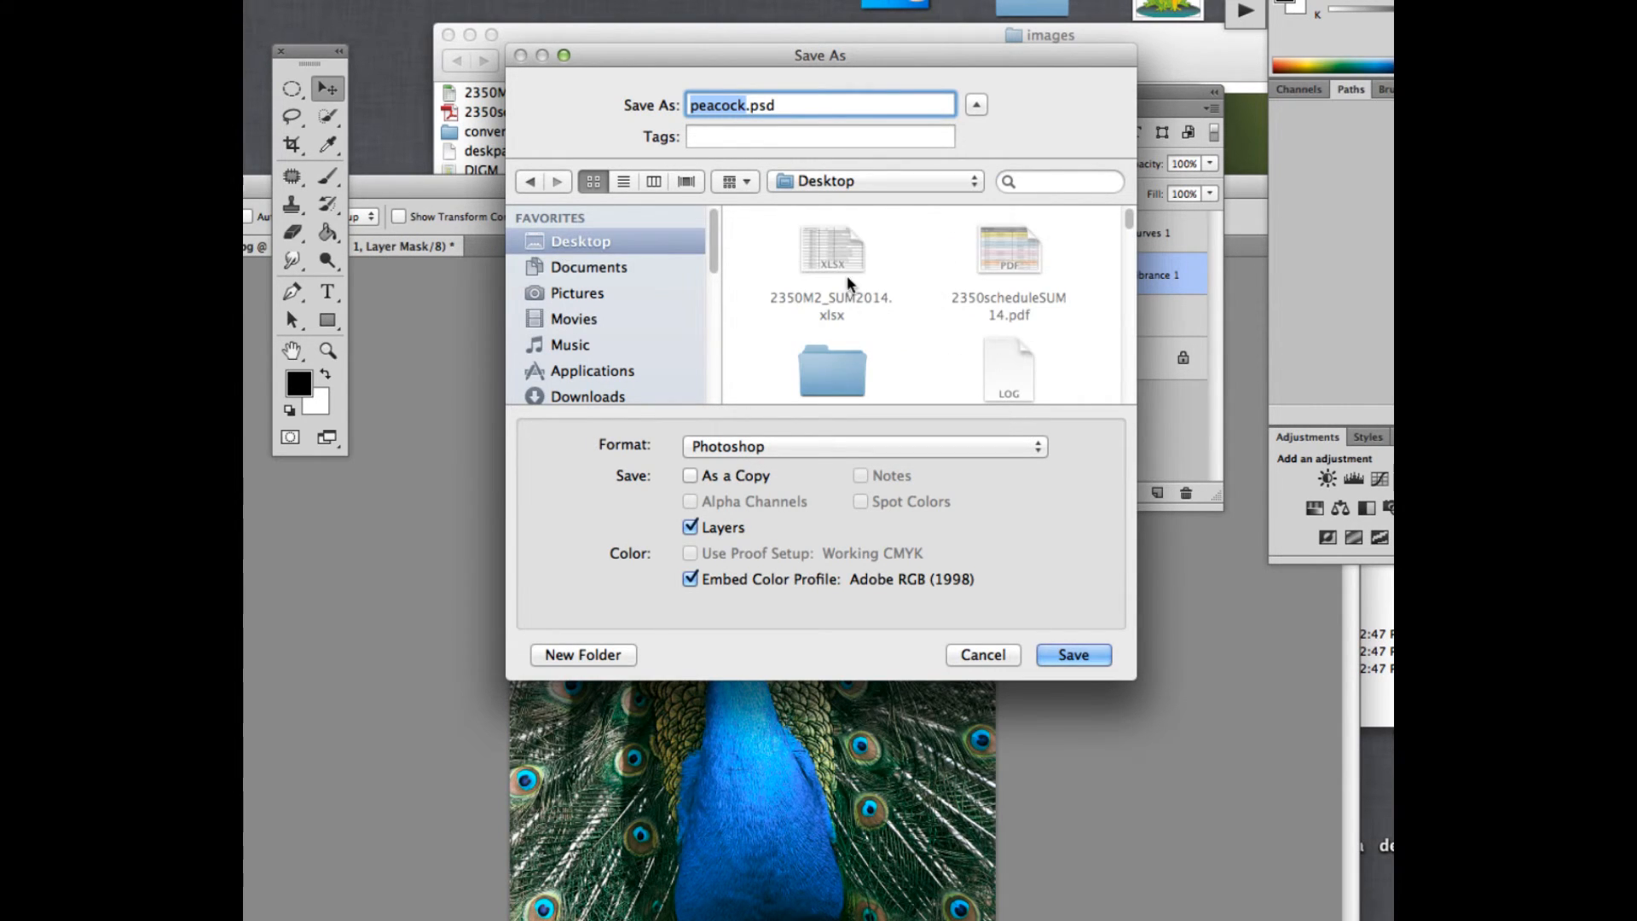
left_click_drag(1129, 221, 1122, 391)
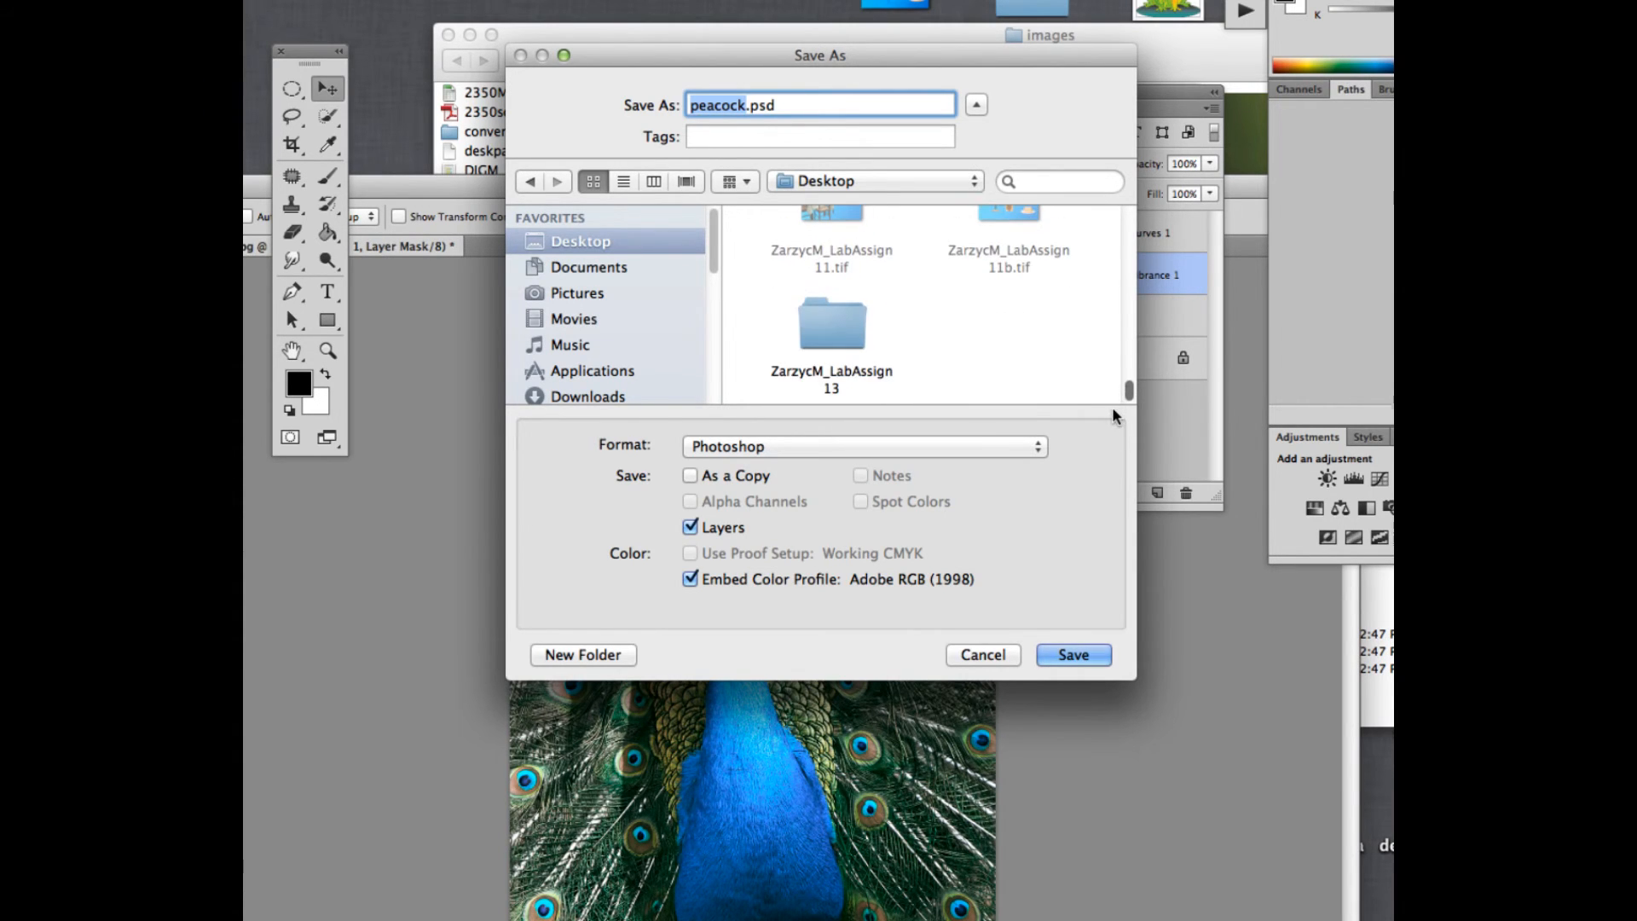
double_click(834, 341)
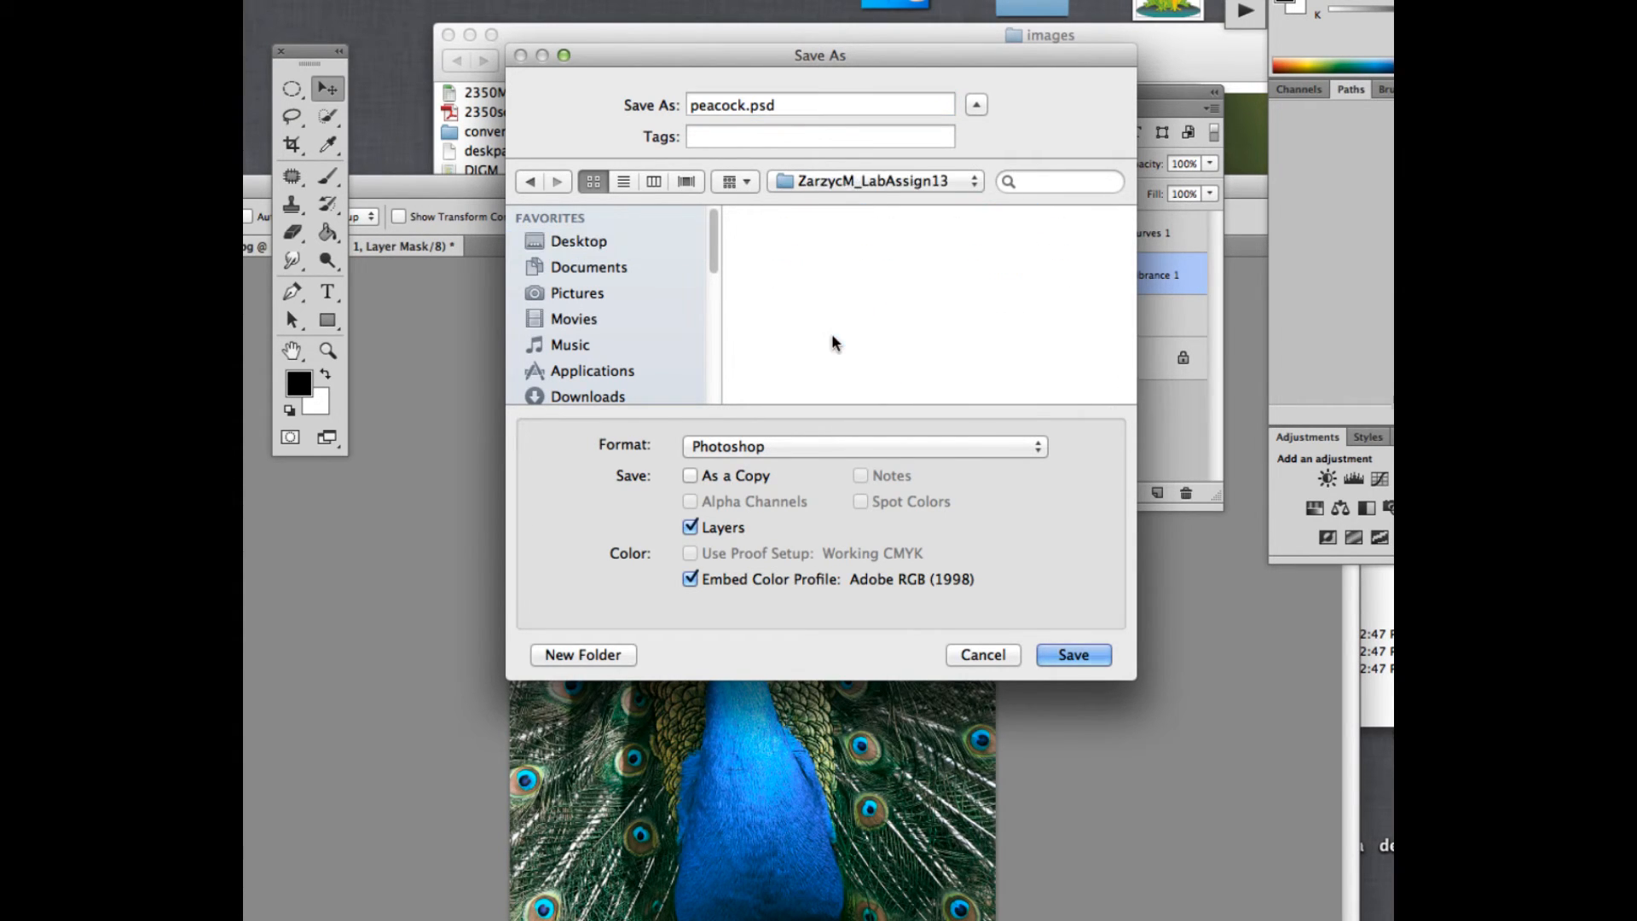
Step: Save the document as the TIFF file peacock.tif with layers included and LZW image compression
left_click(744, 449)
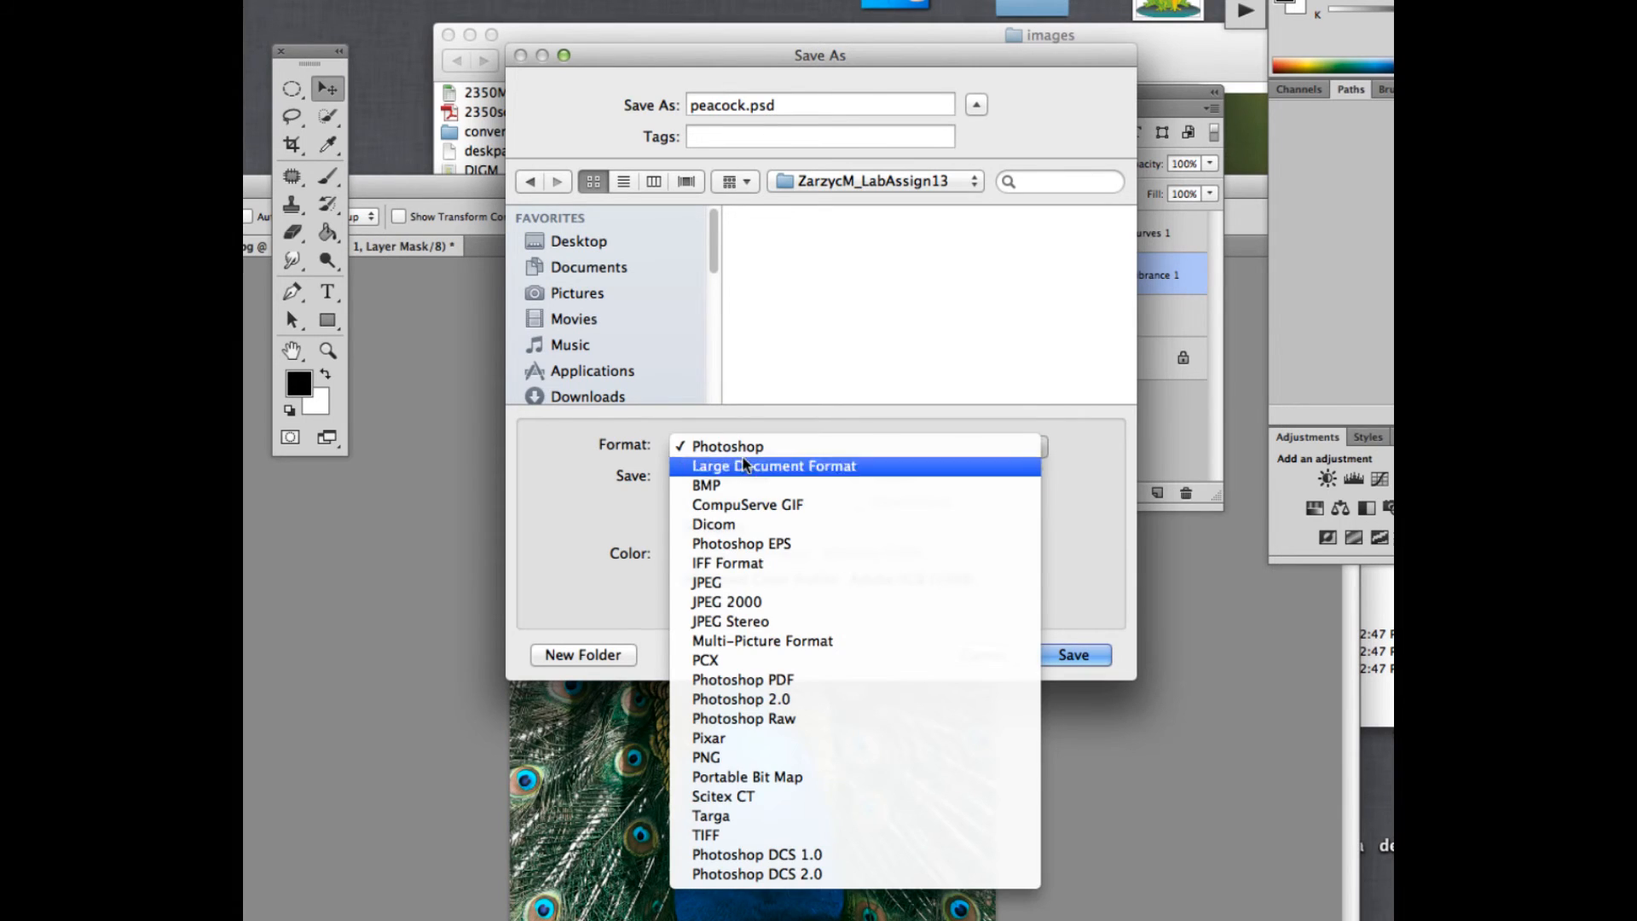
left_click(744, 835)
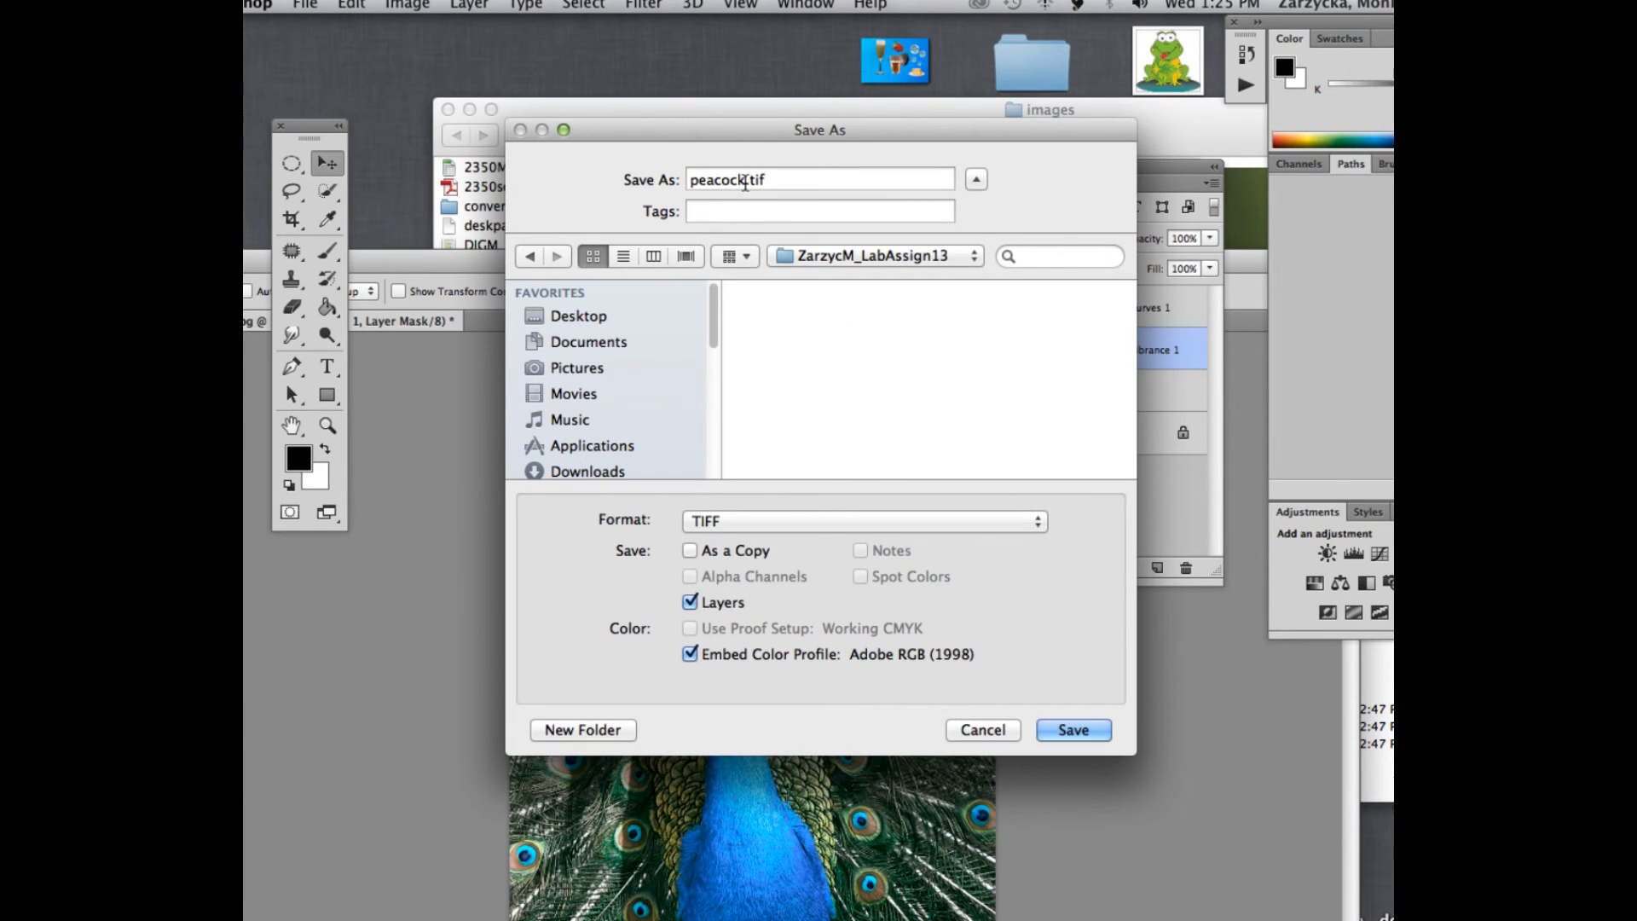
left_click_drag(745, 180, 648, 172)
left_click(746, 180)
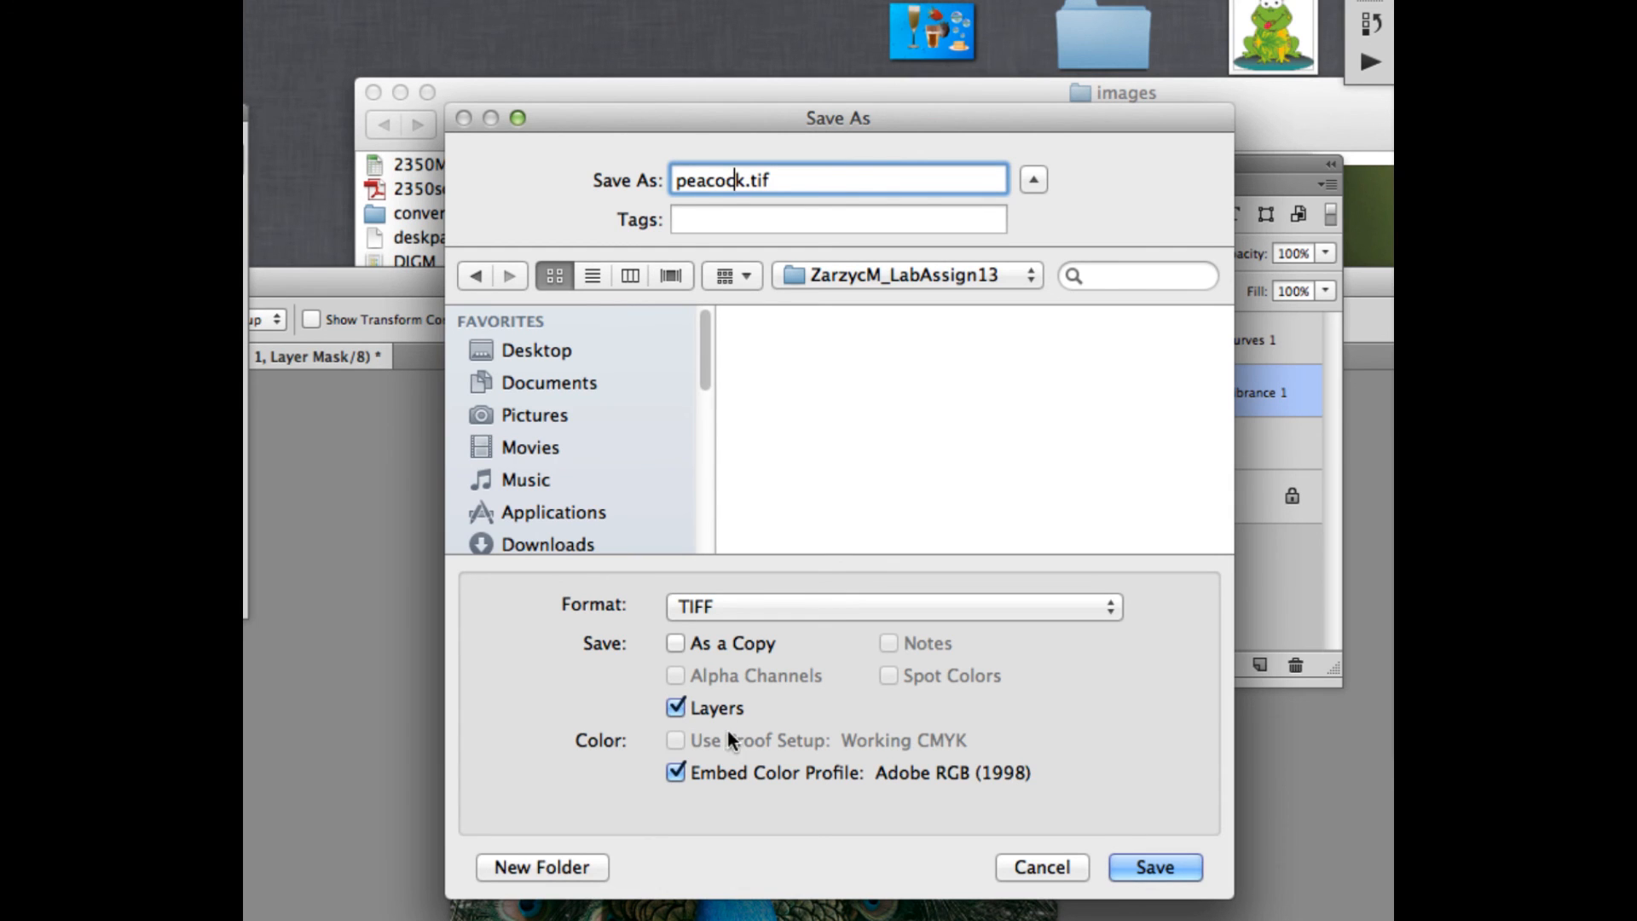
left_click(1156, 866)
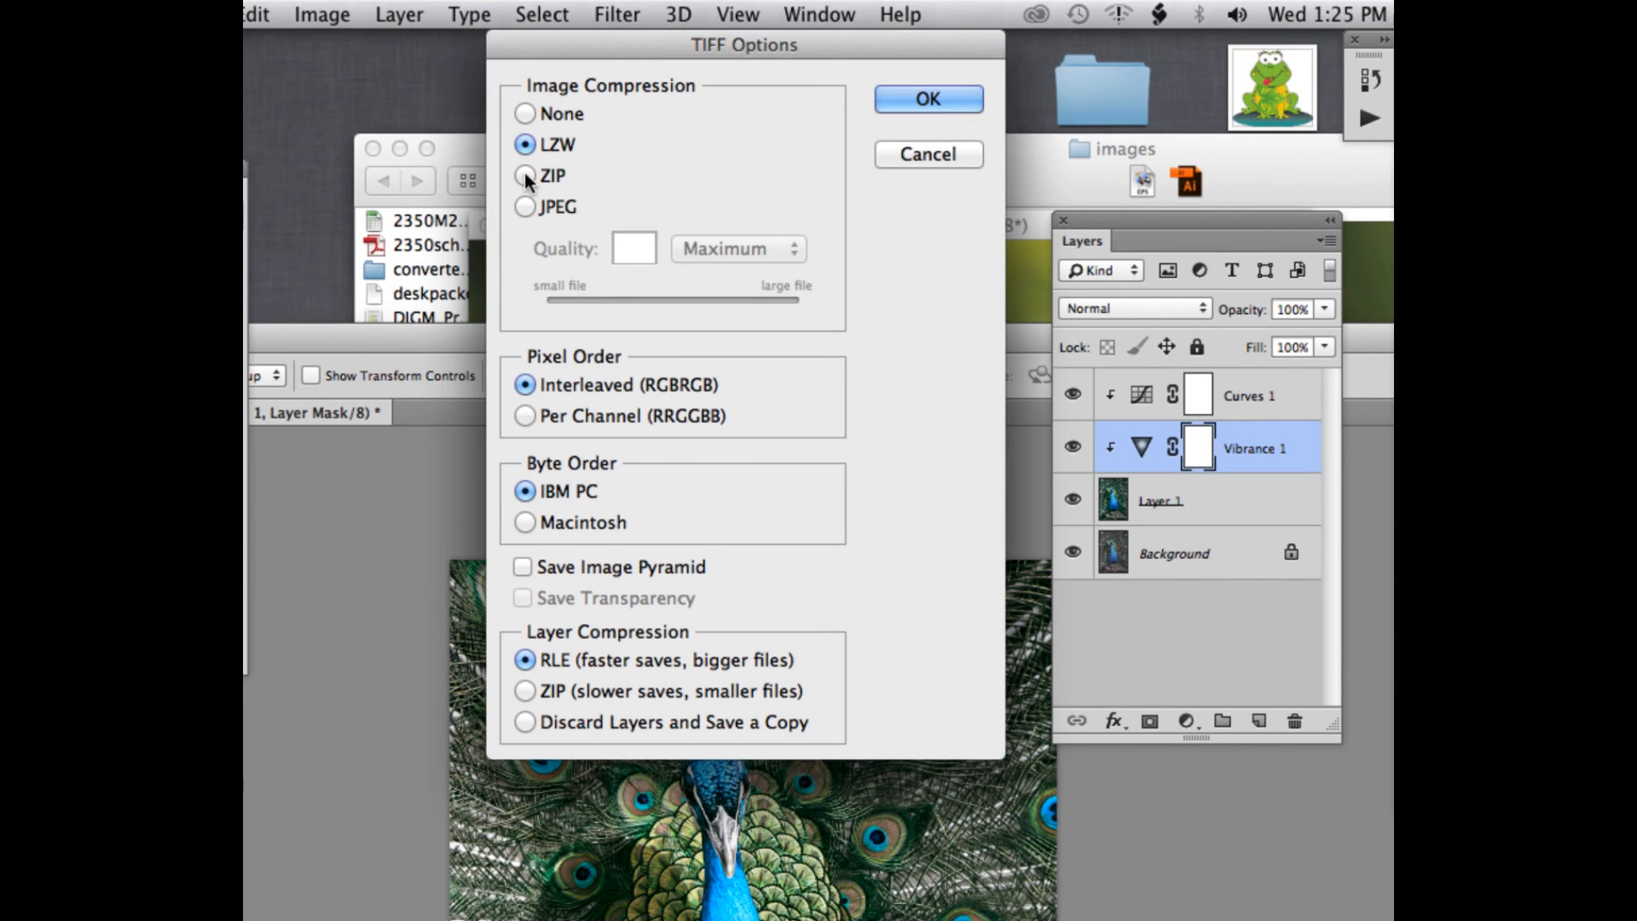
left_click(524, 144)
left_click(909, 91)
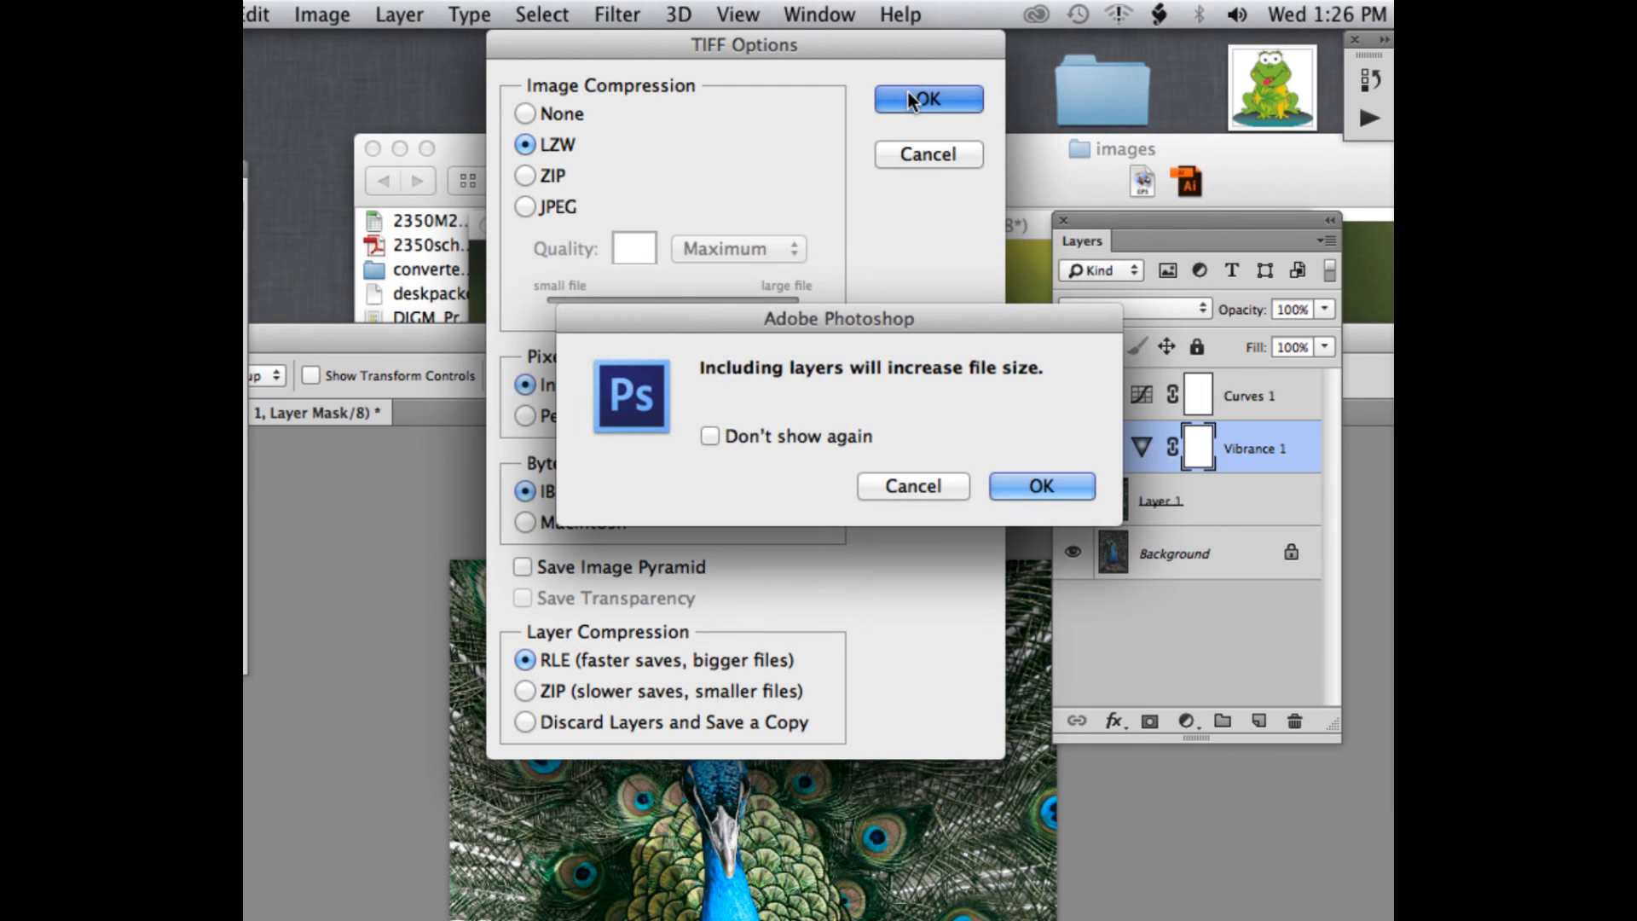
left_click(1021, 483)
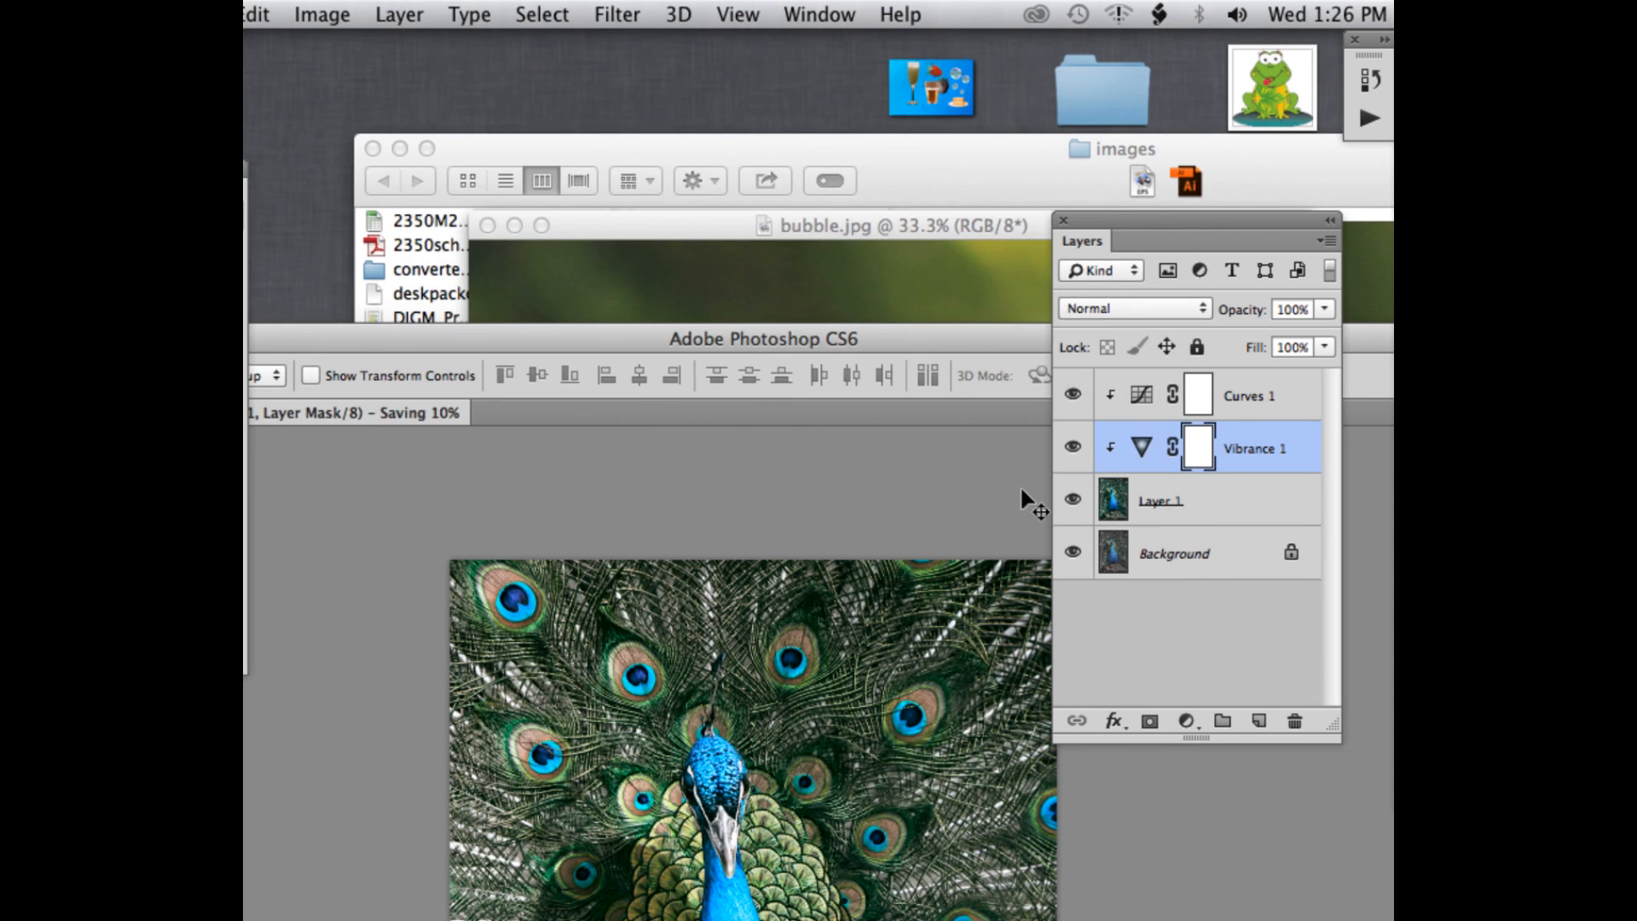
Step: Switch to the Finder window showing the images folder
key("super+Tab")
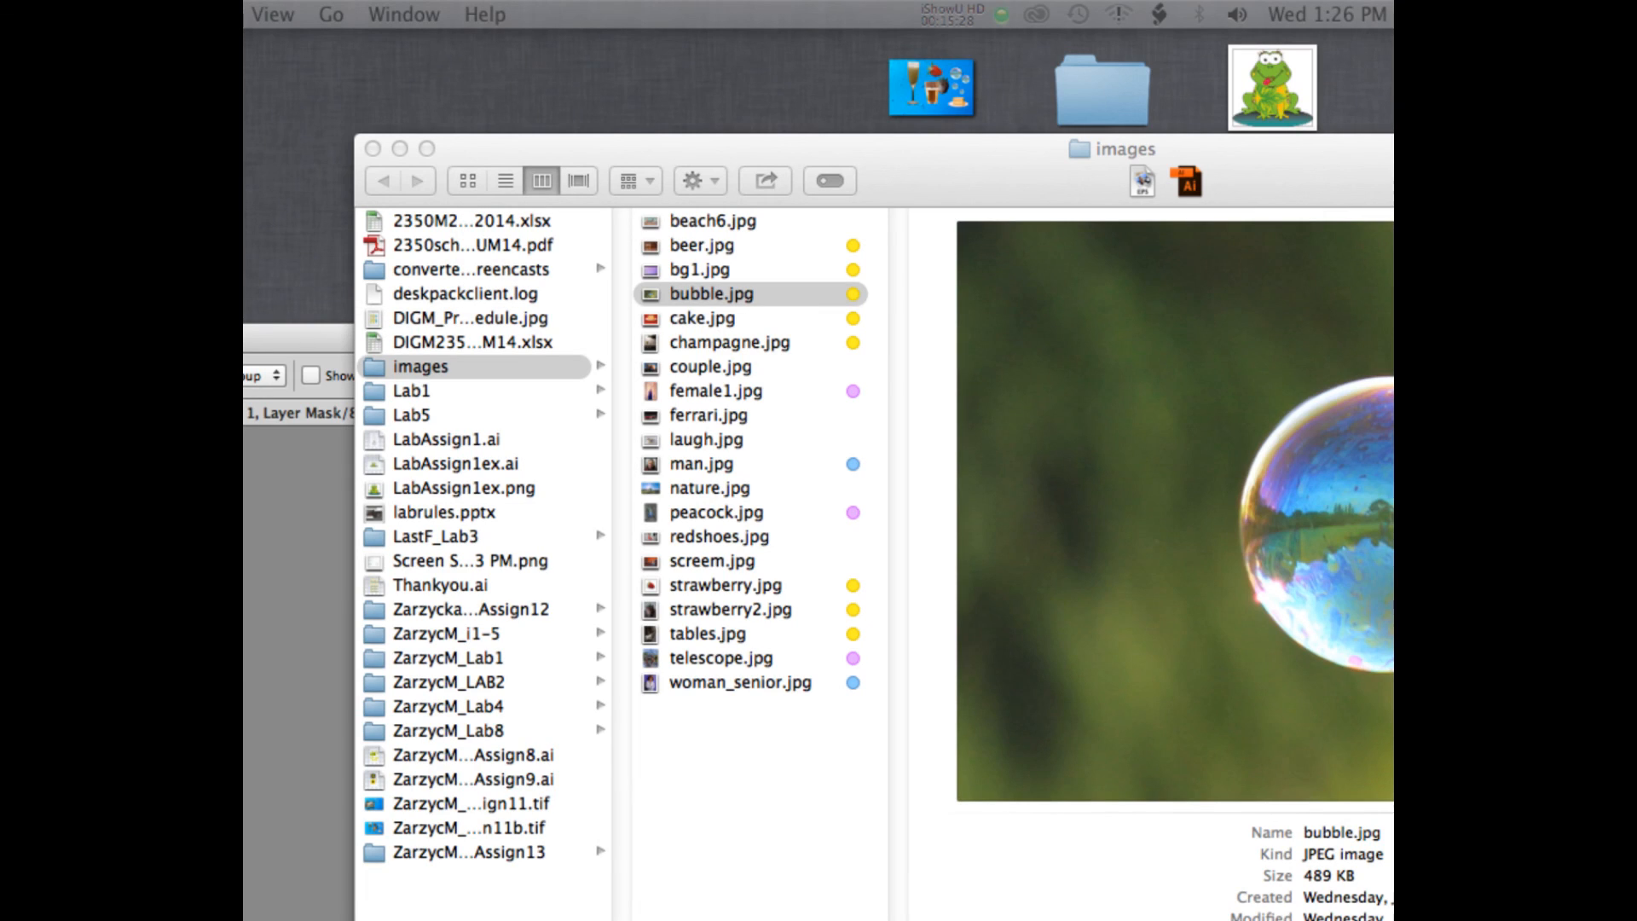